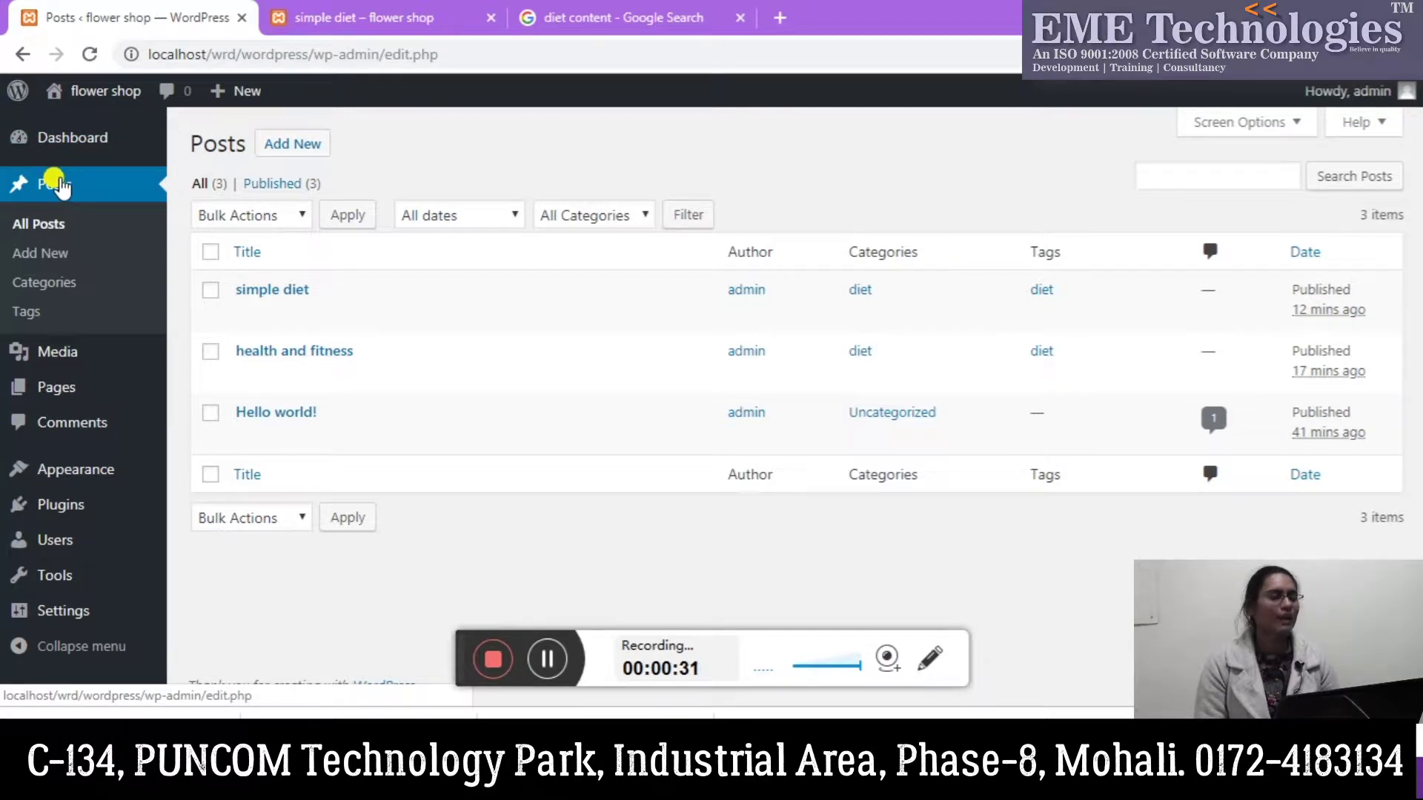
Step: Create a new page in the site's Pages section and title it "Home"
mouse_move(48, 359)
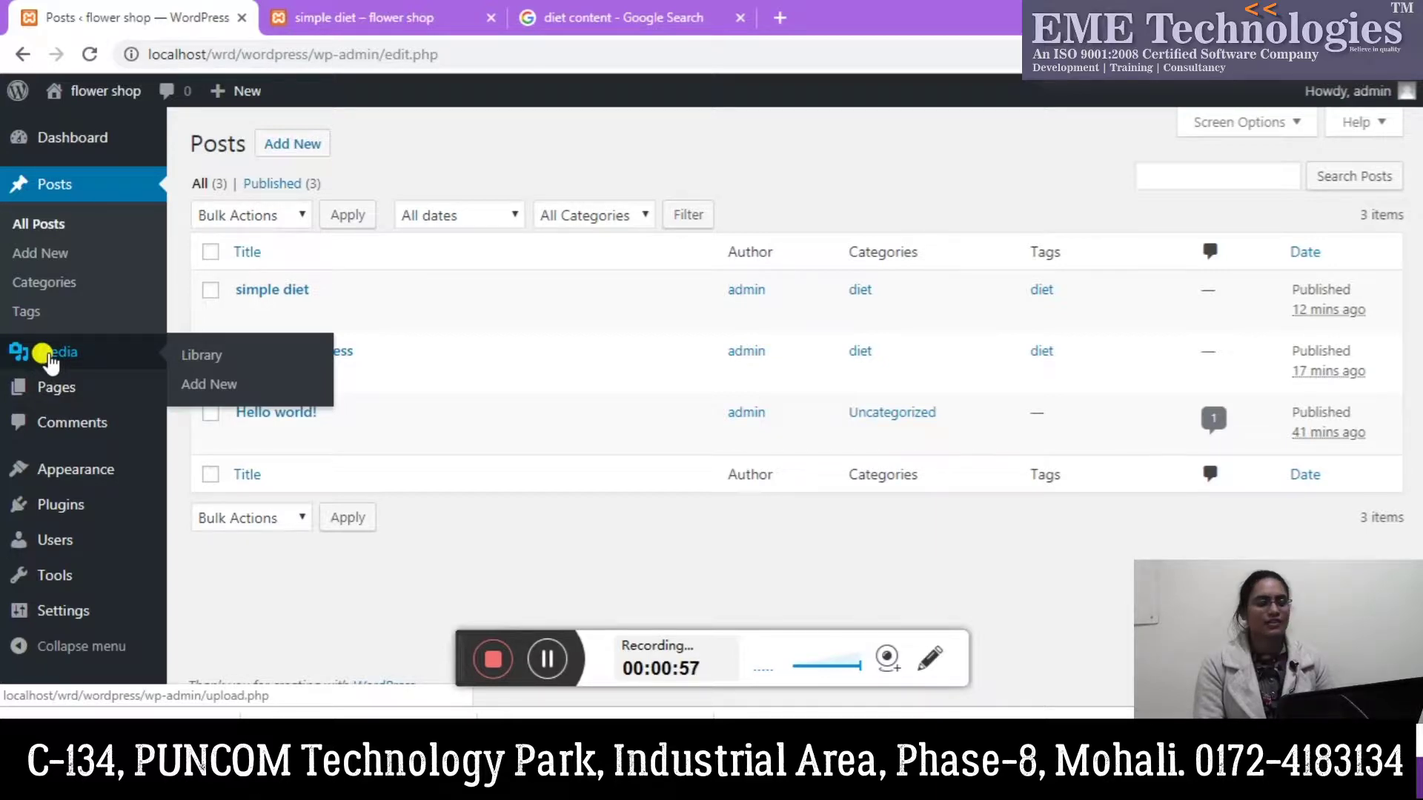
left_click(54, 395)
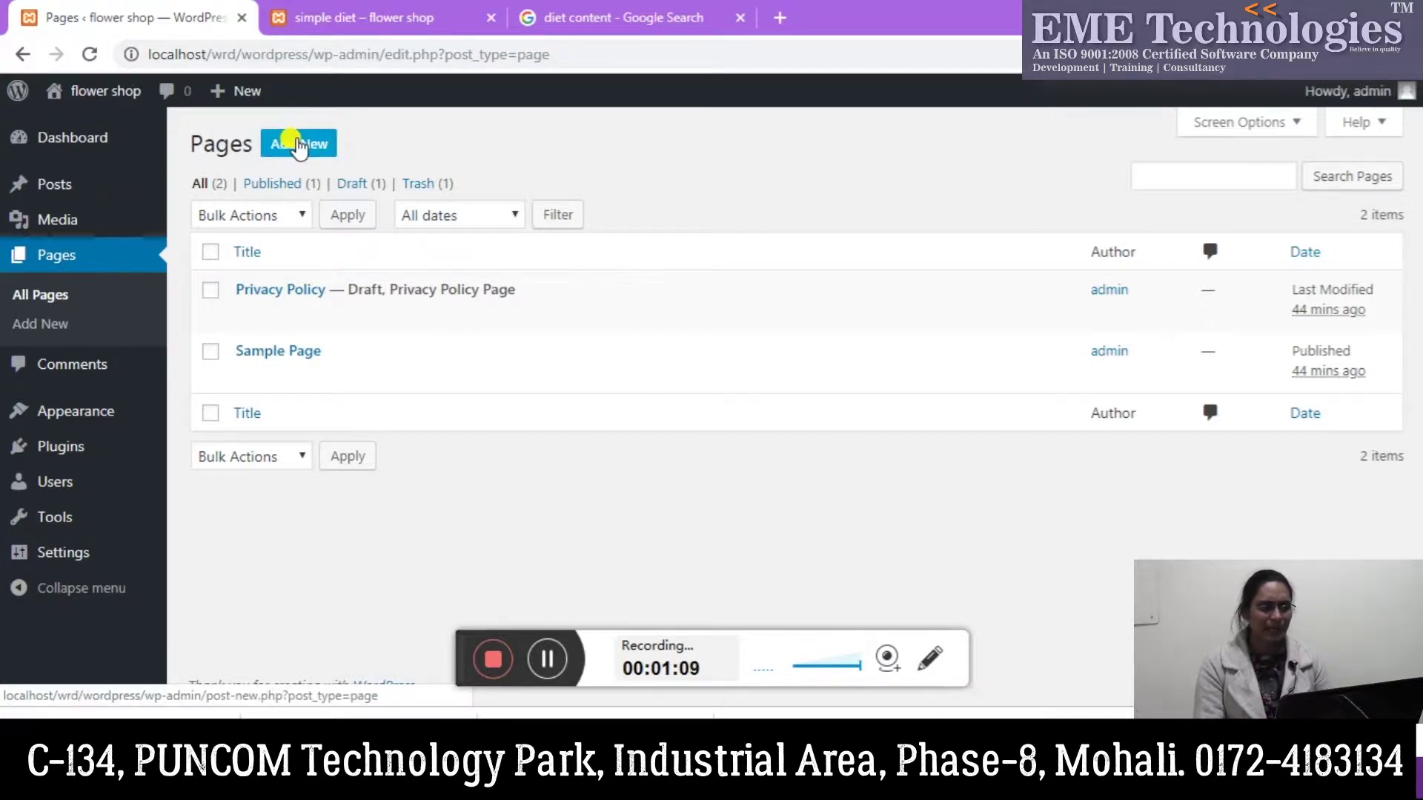
left_click(299, 146)
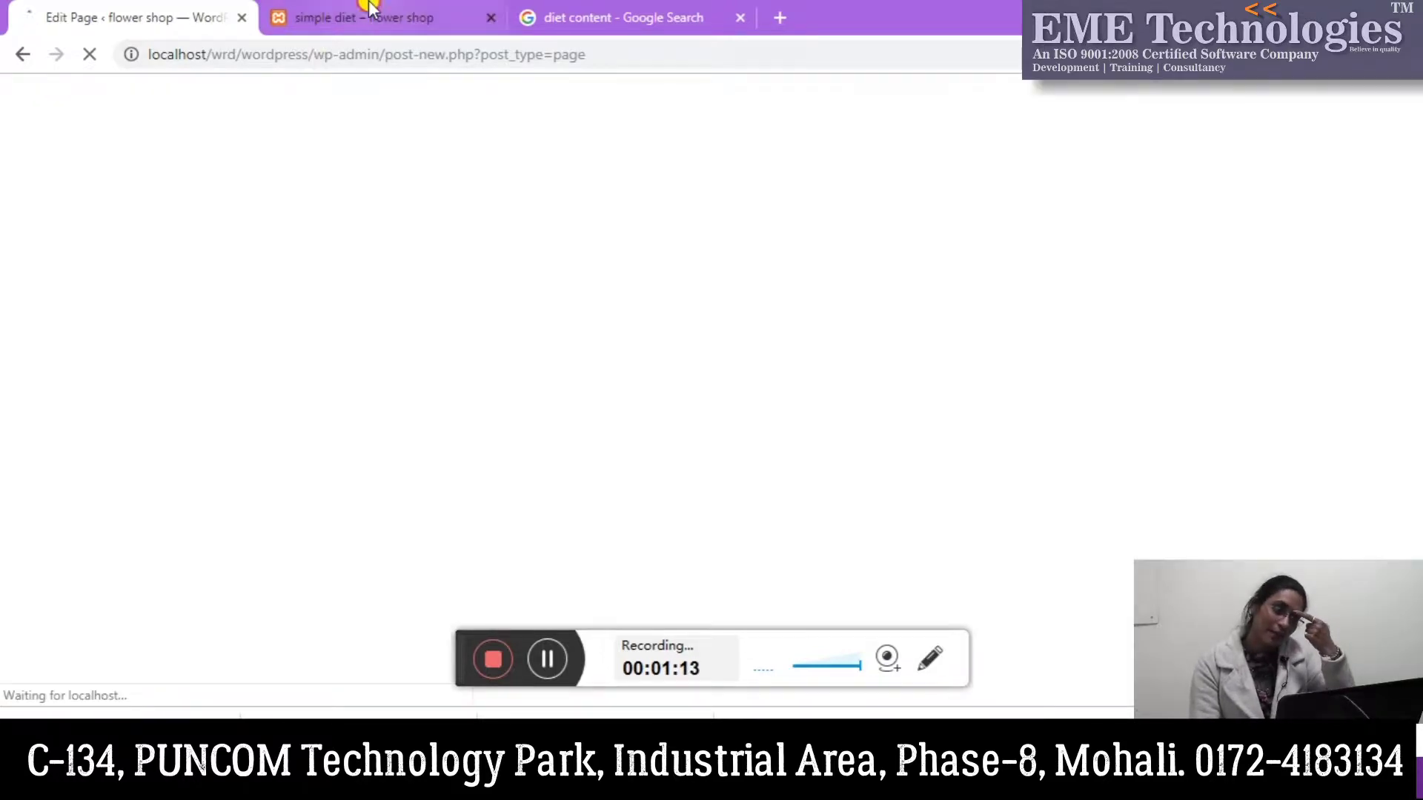
left_click(369, 10)
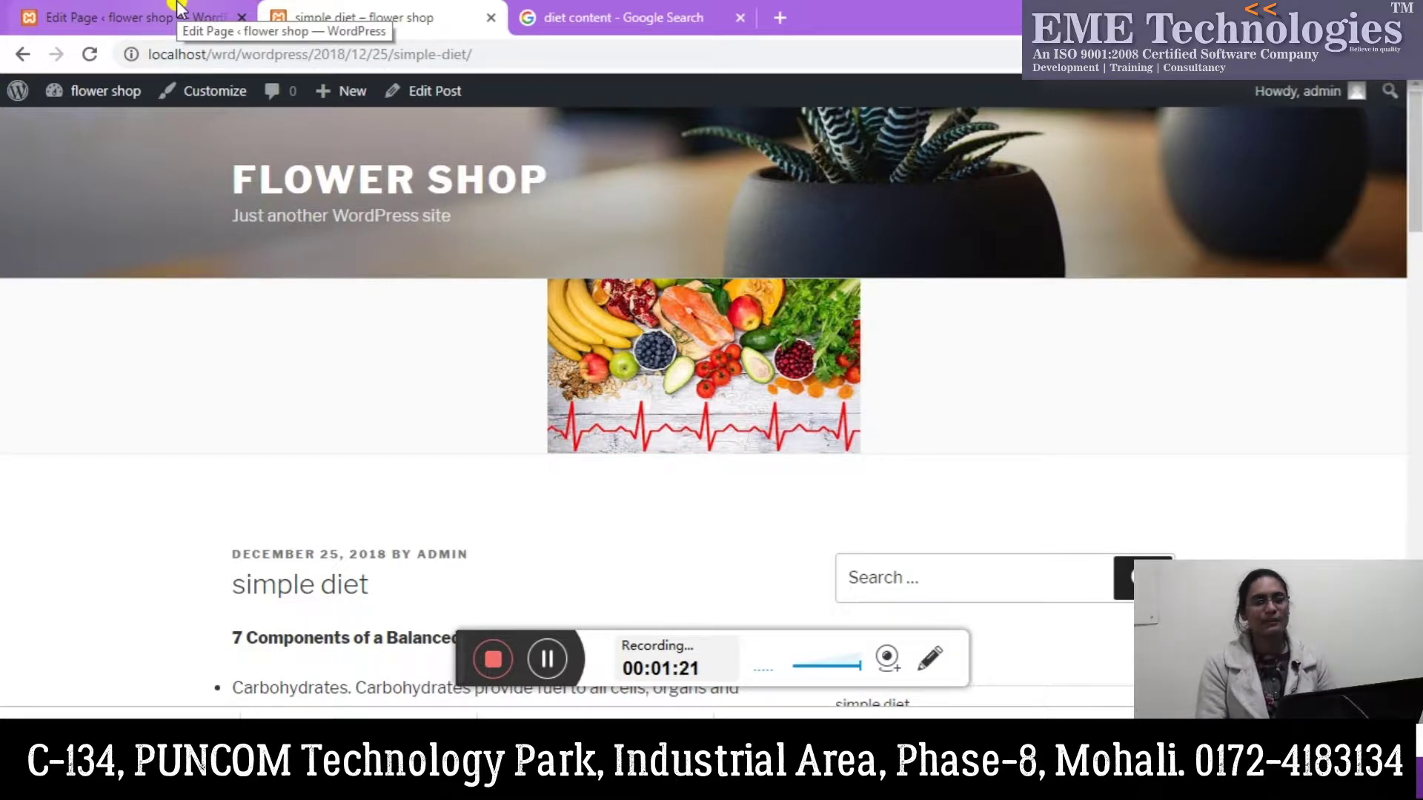
left_click(180, 11)
left_click(495, 278)
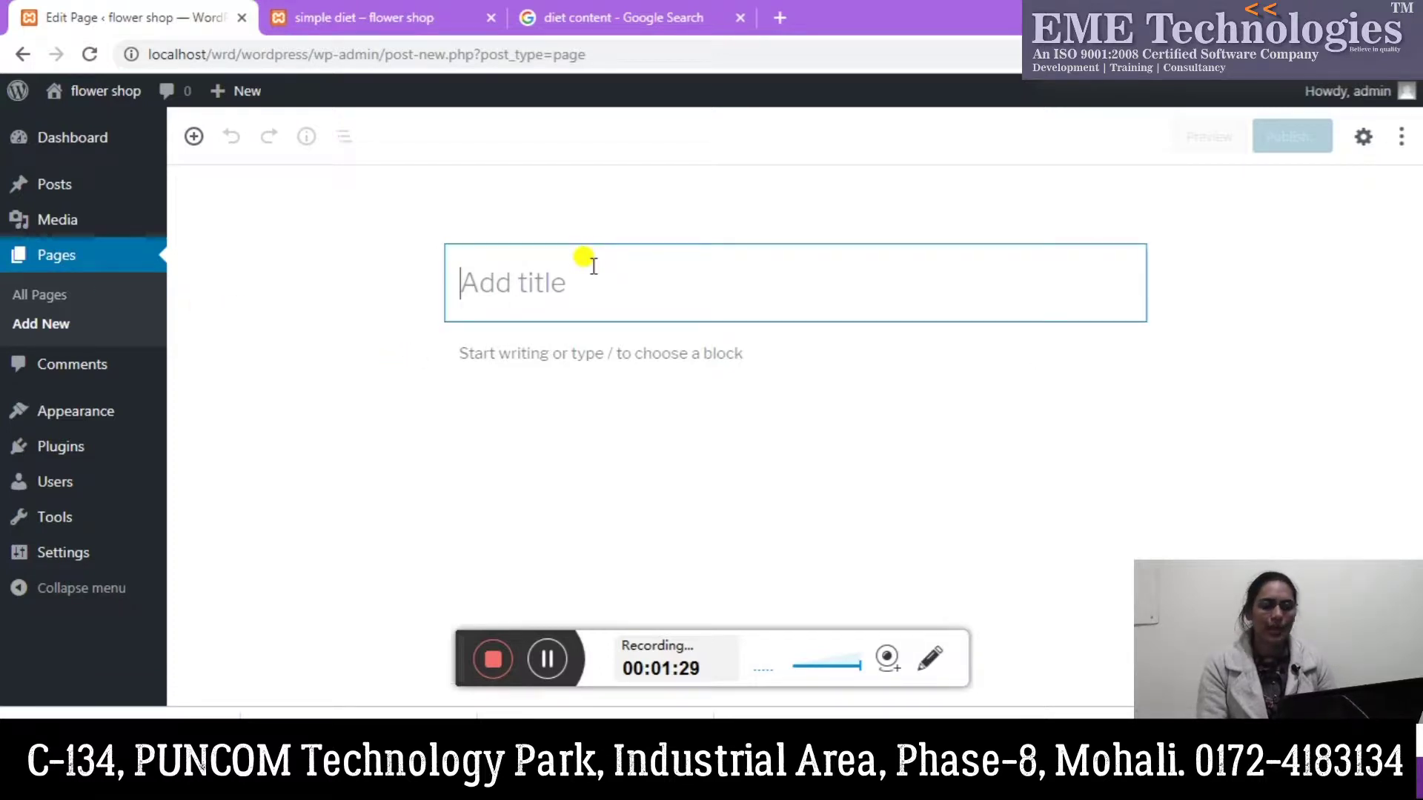
type("ho")
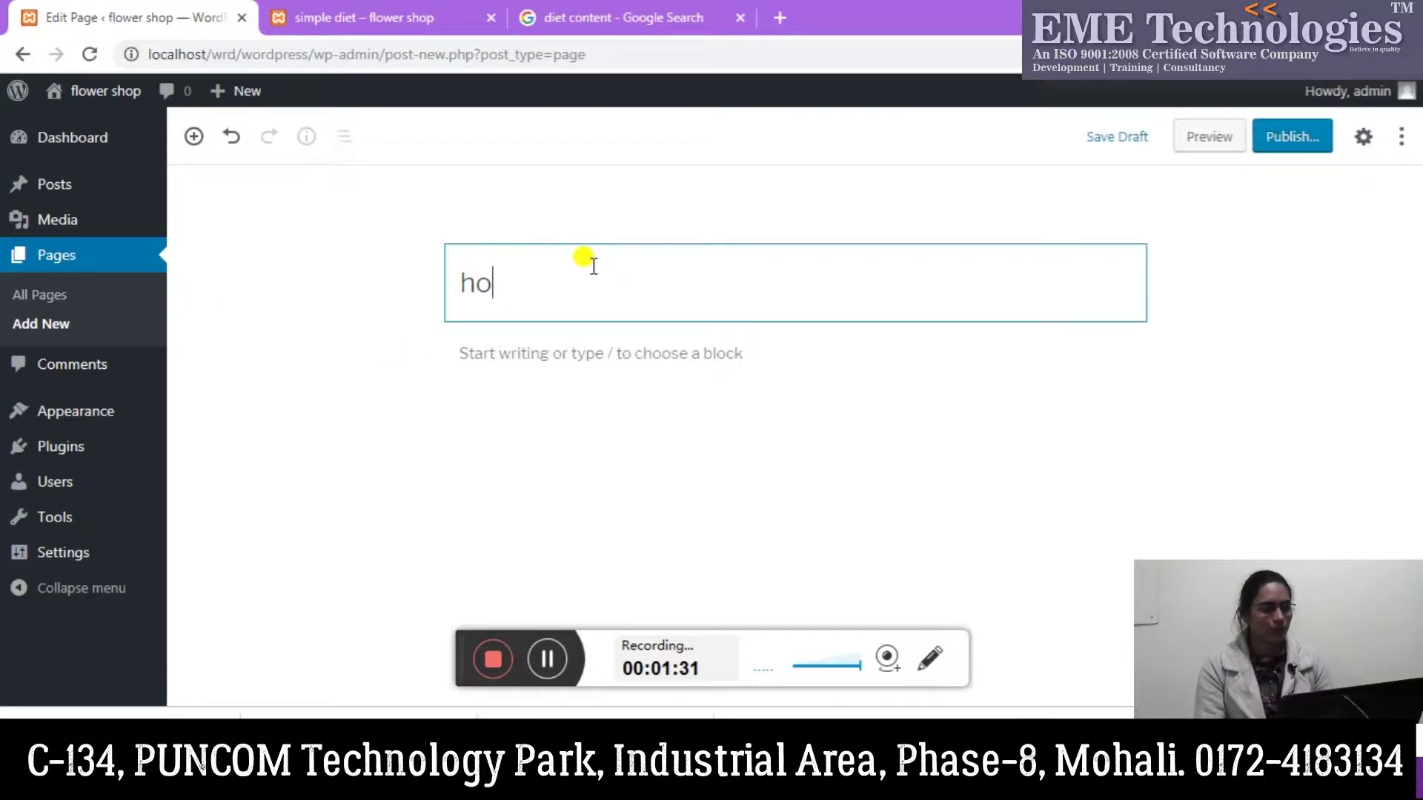
key("BackSpace")
type("Home")
Step: Insert a Heading block below the page title containing the text "Exercise"
mouse_move(556, 353)
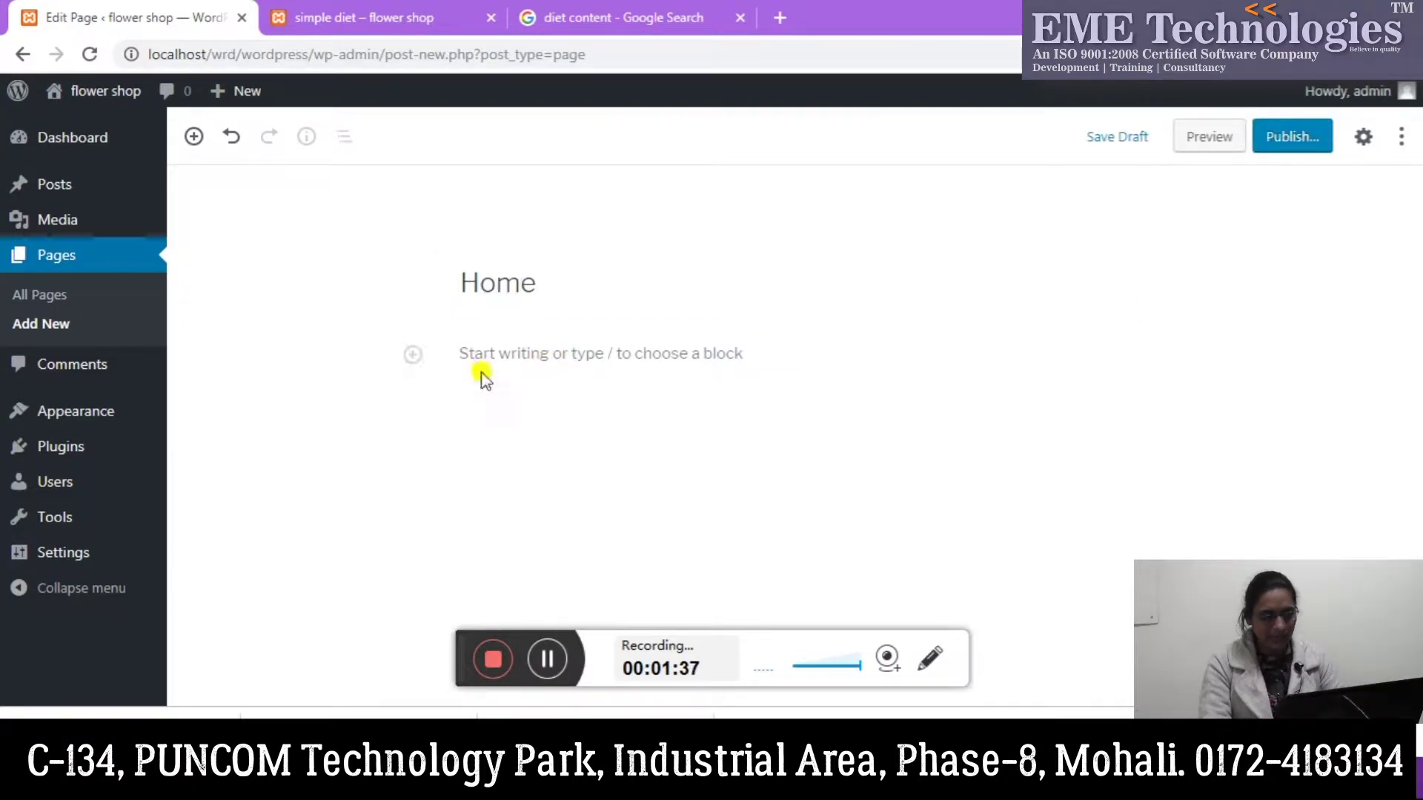
left_click(413, 356)
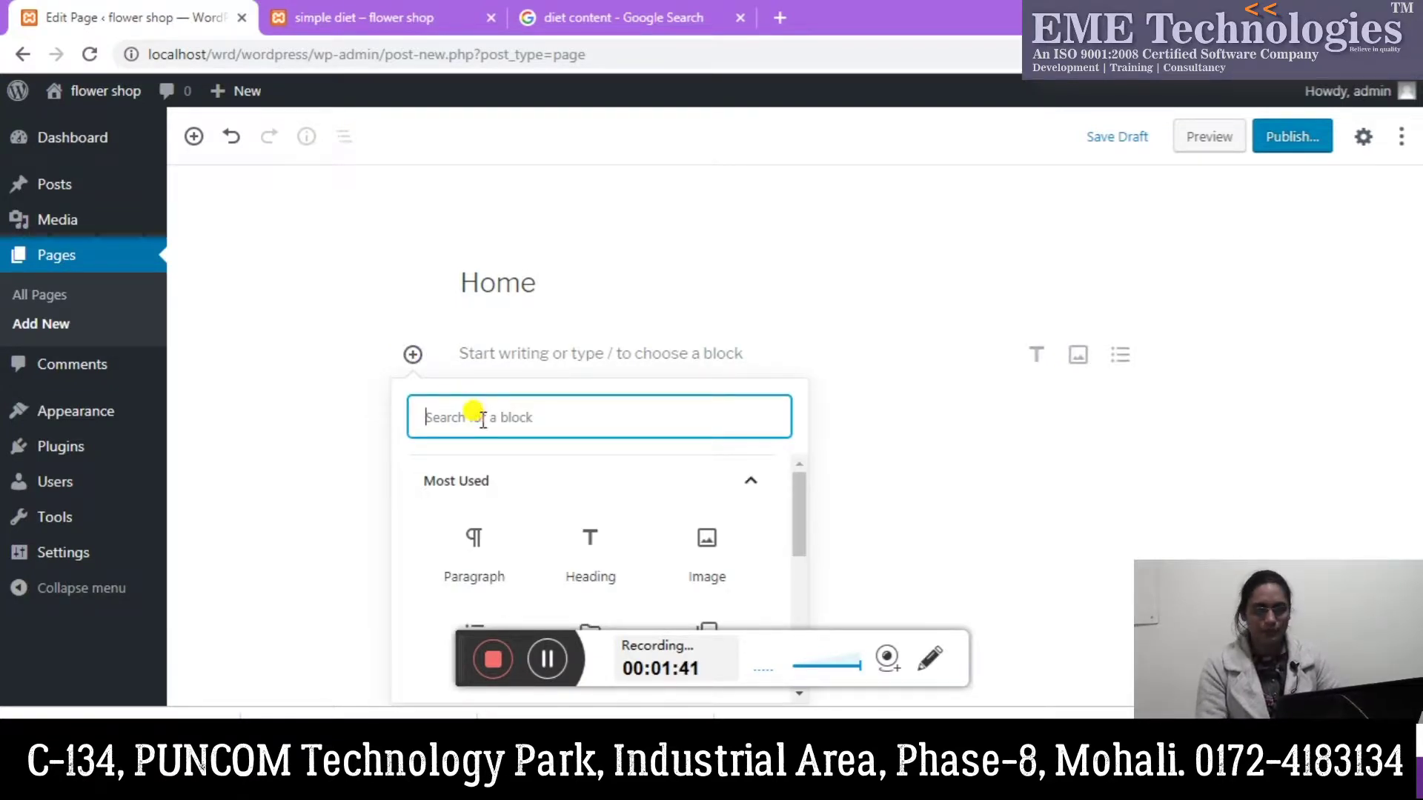
type("e")
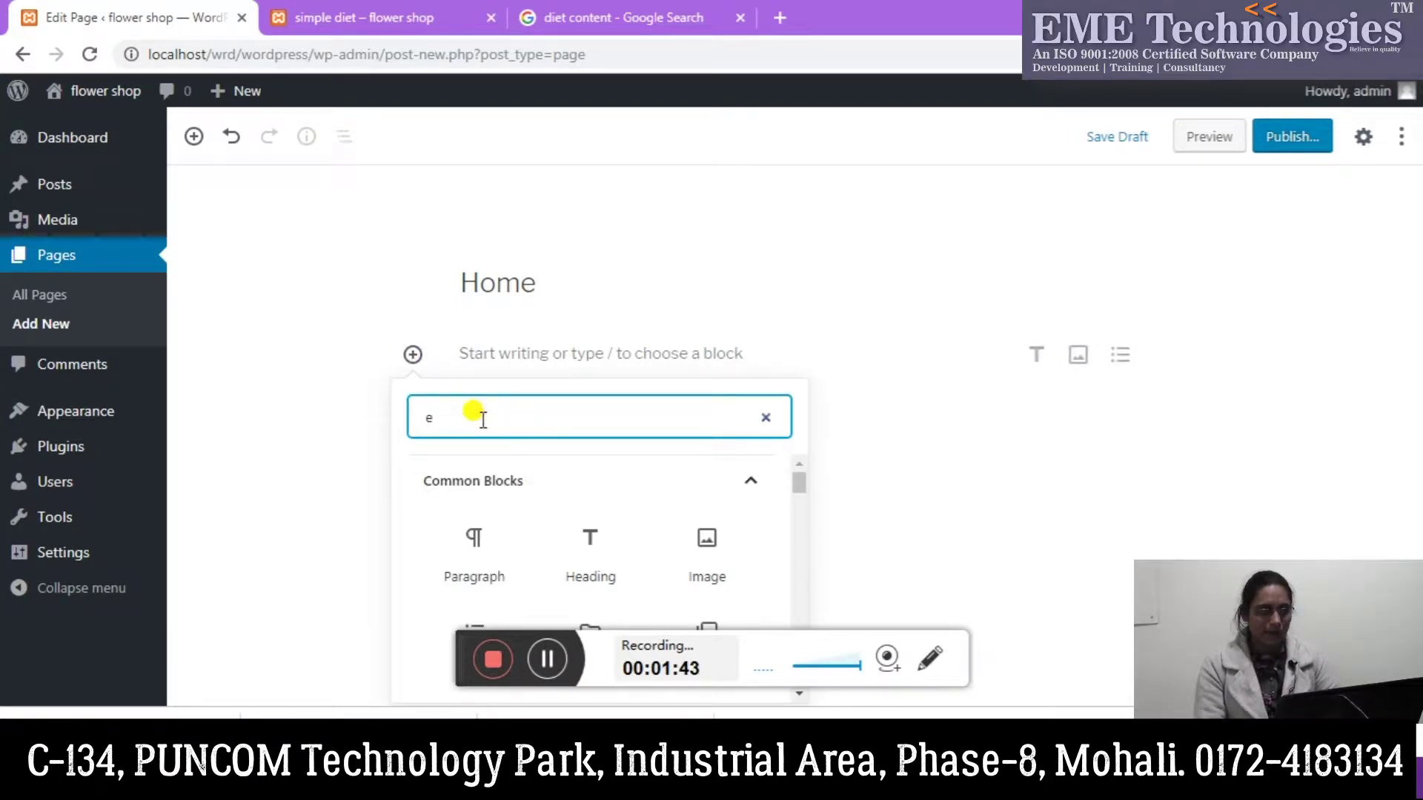
key("BackSpace")
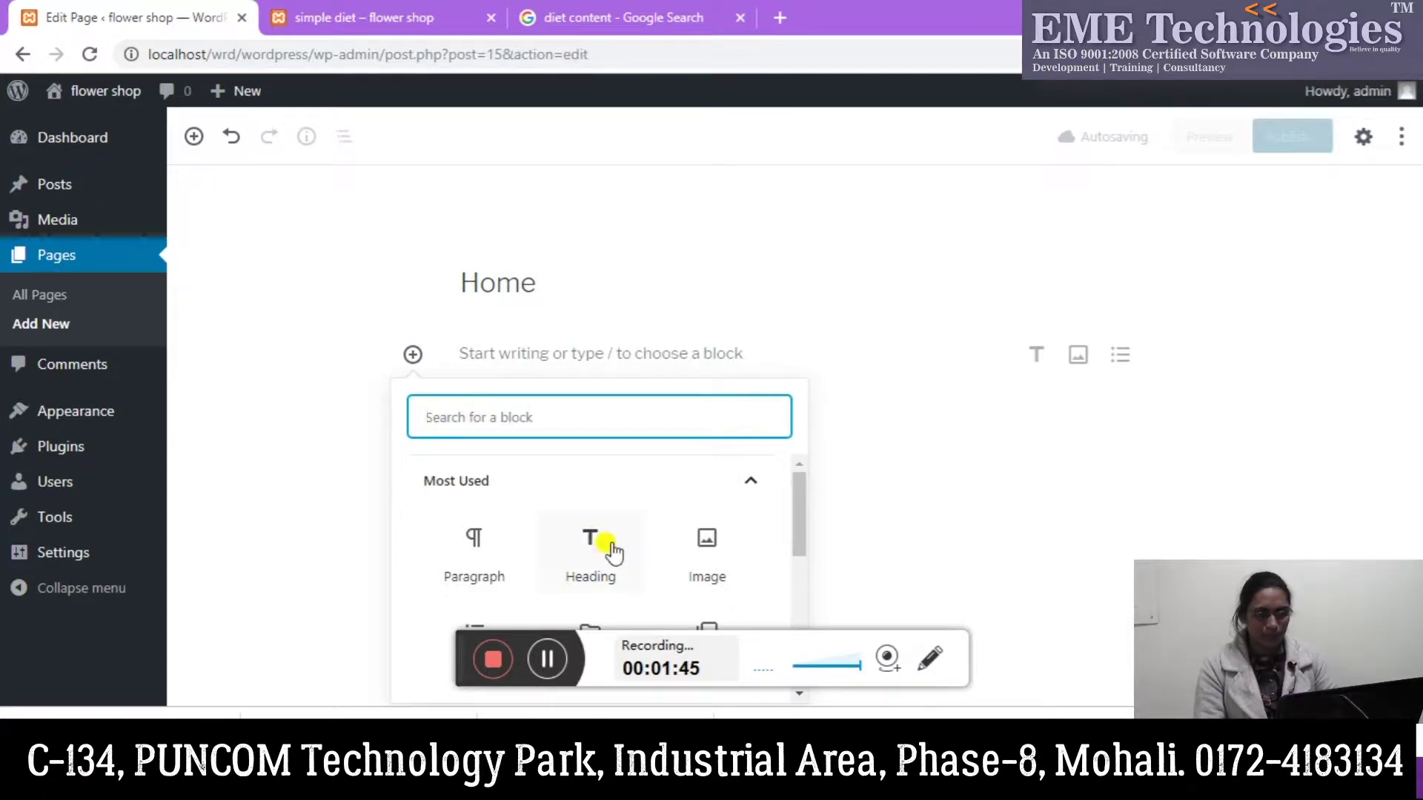
left_click(593, 549)
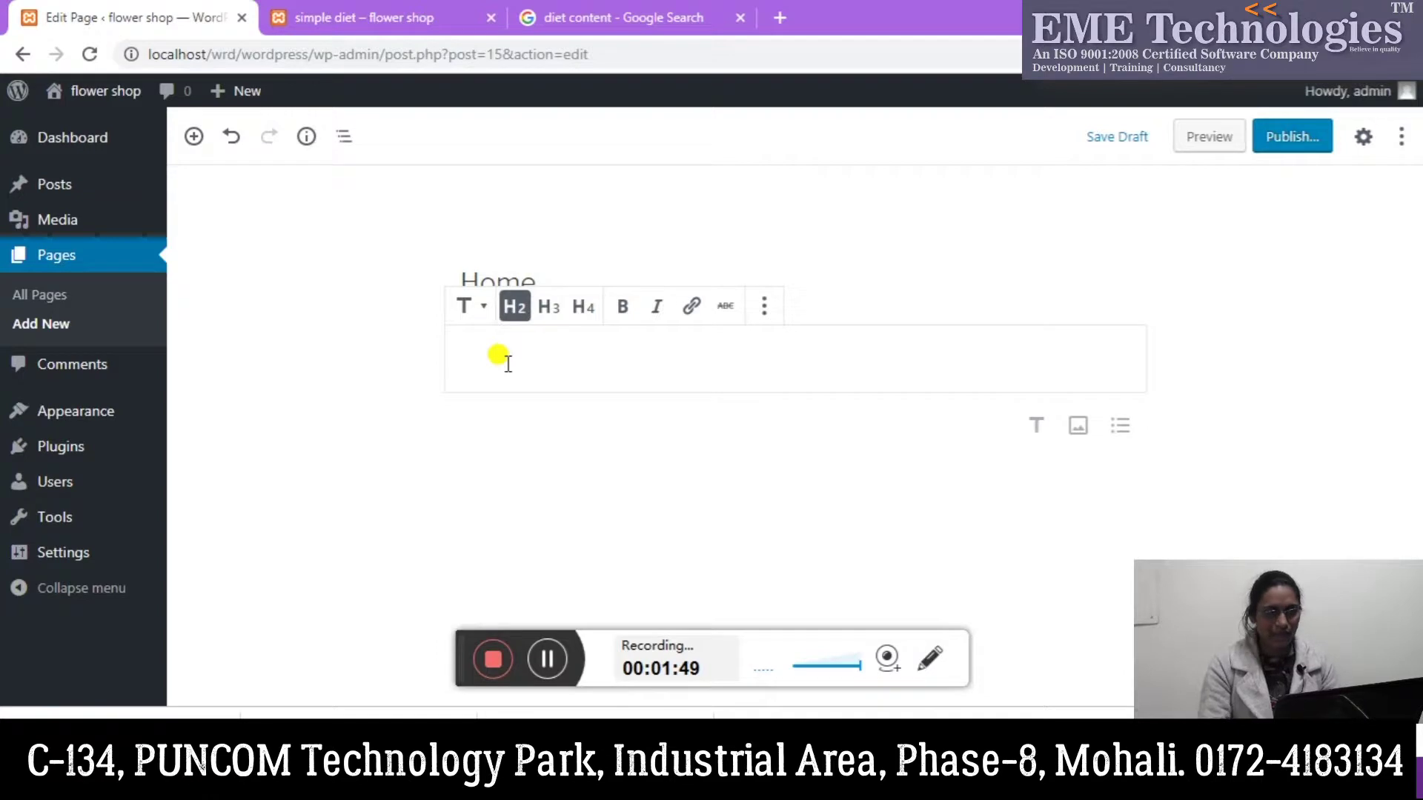
type("e")
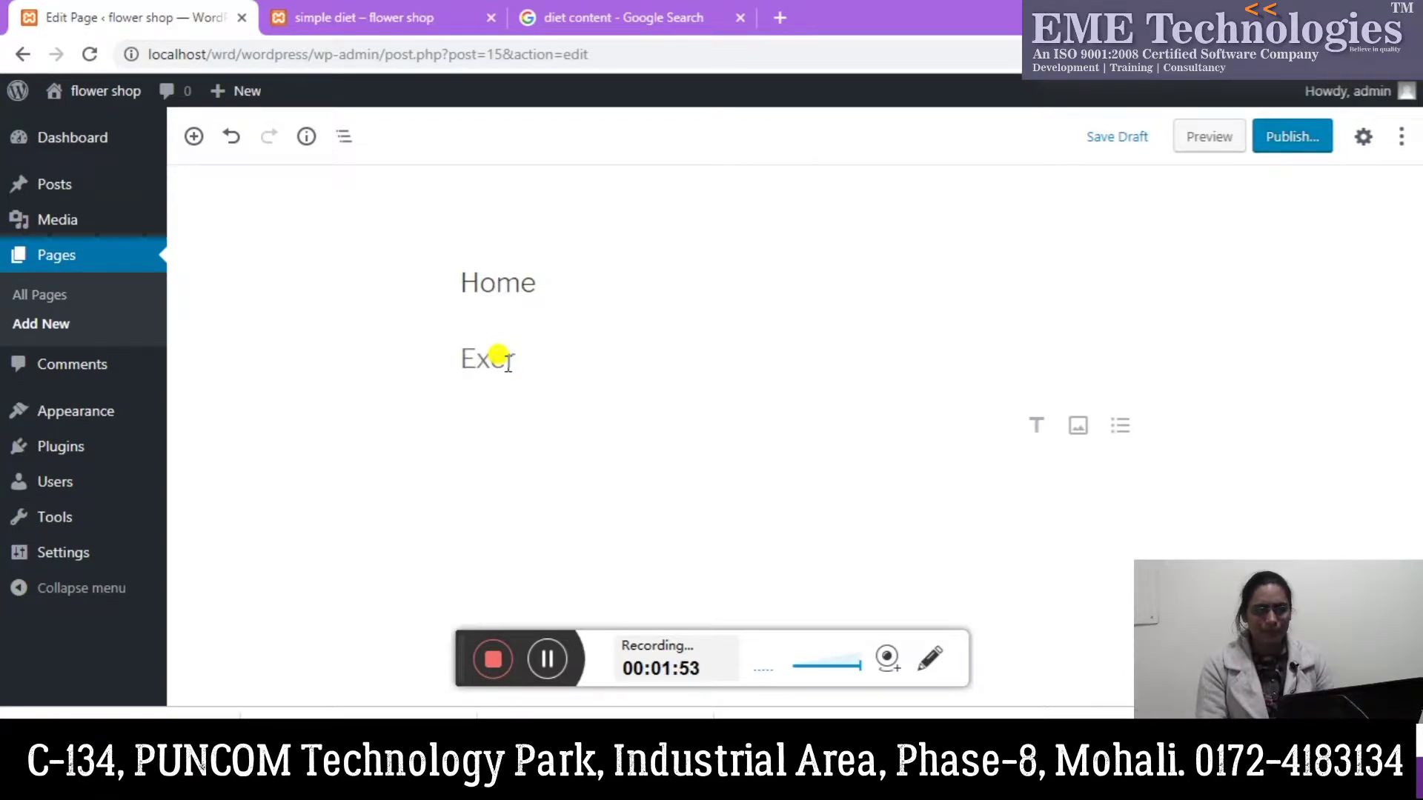
type("xercise")
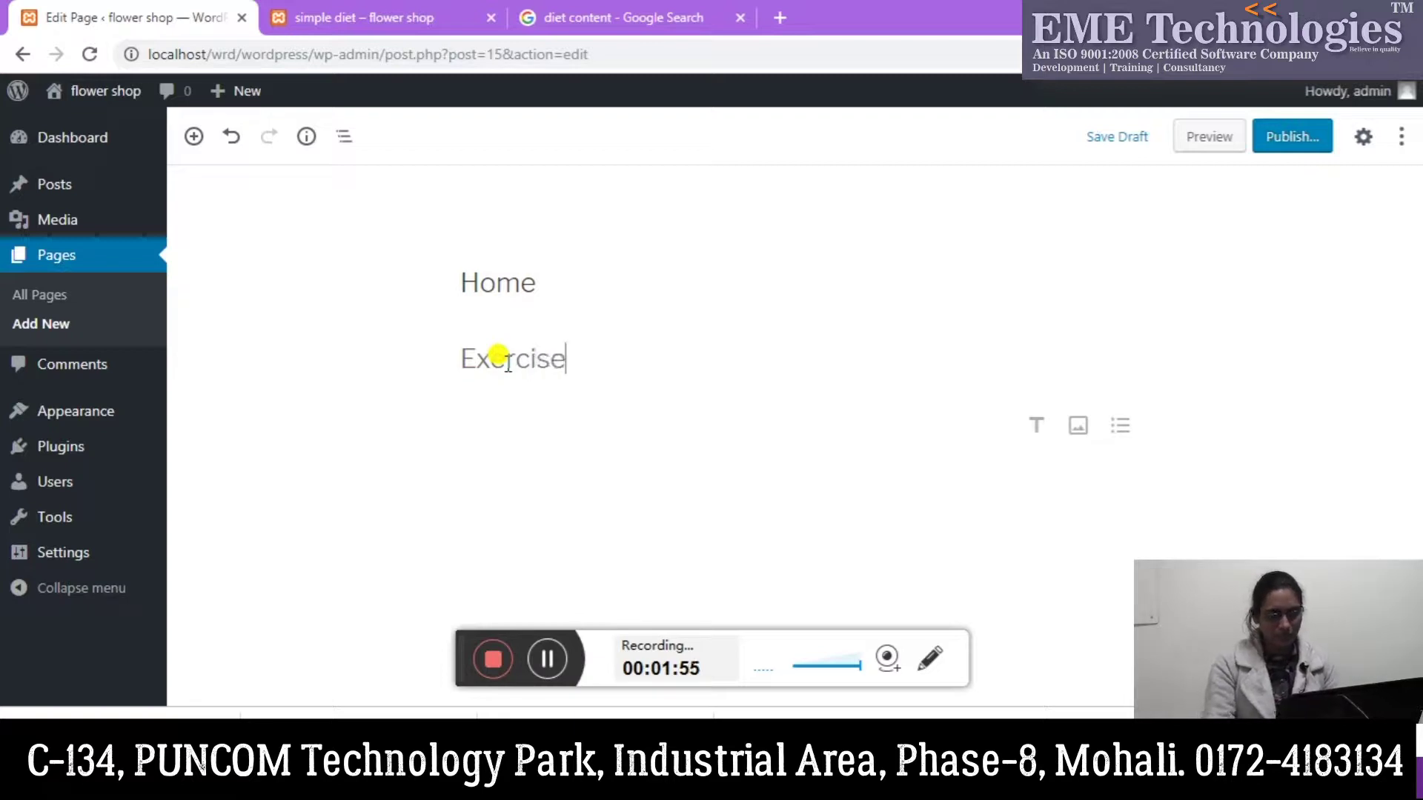
left_click_drag(571, 358, 461, 357)
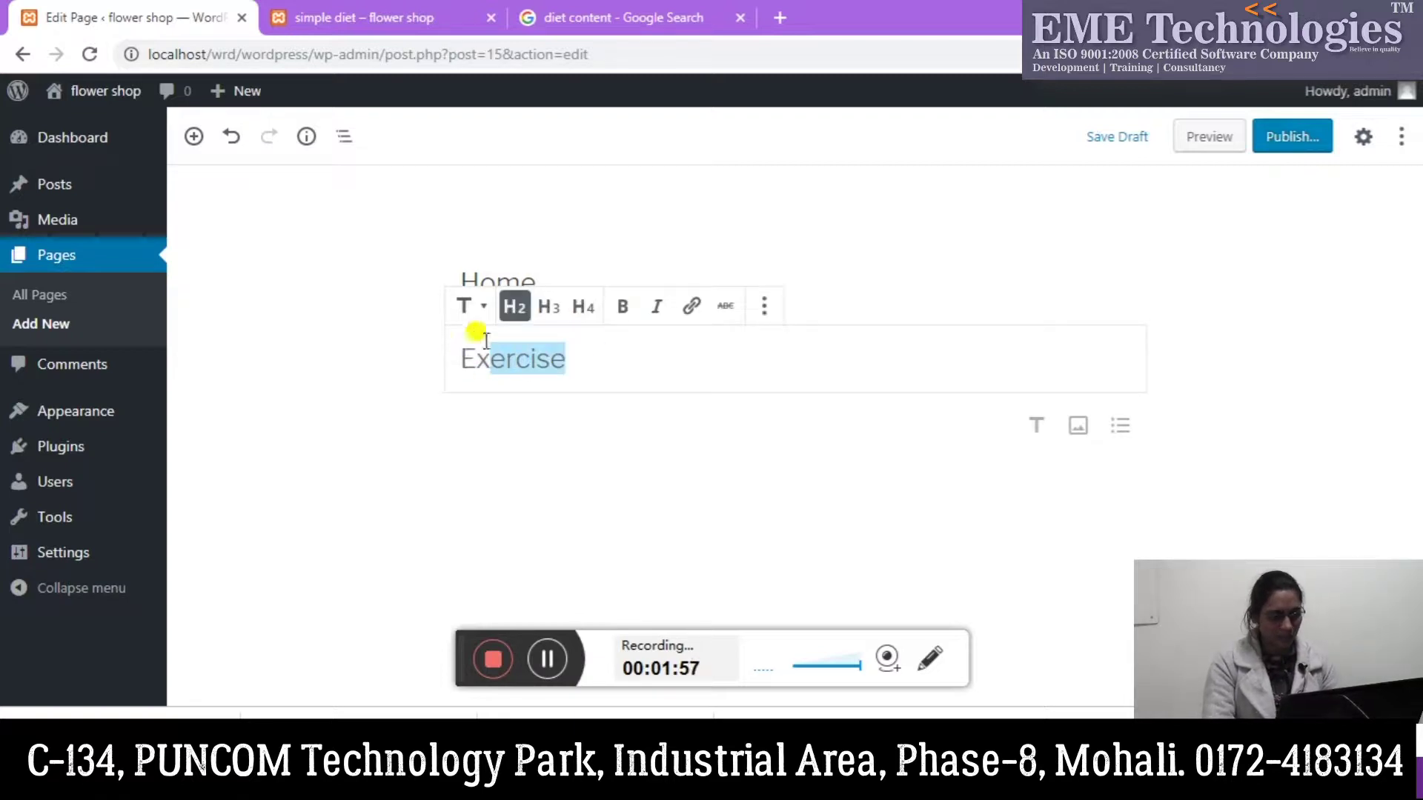
left_click(623, 307)
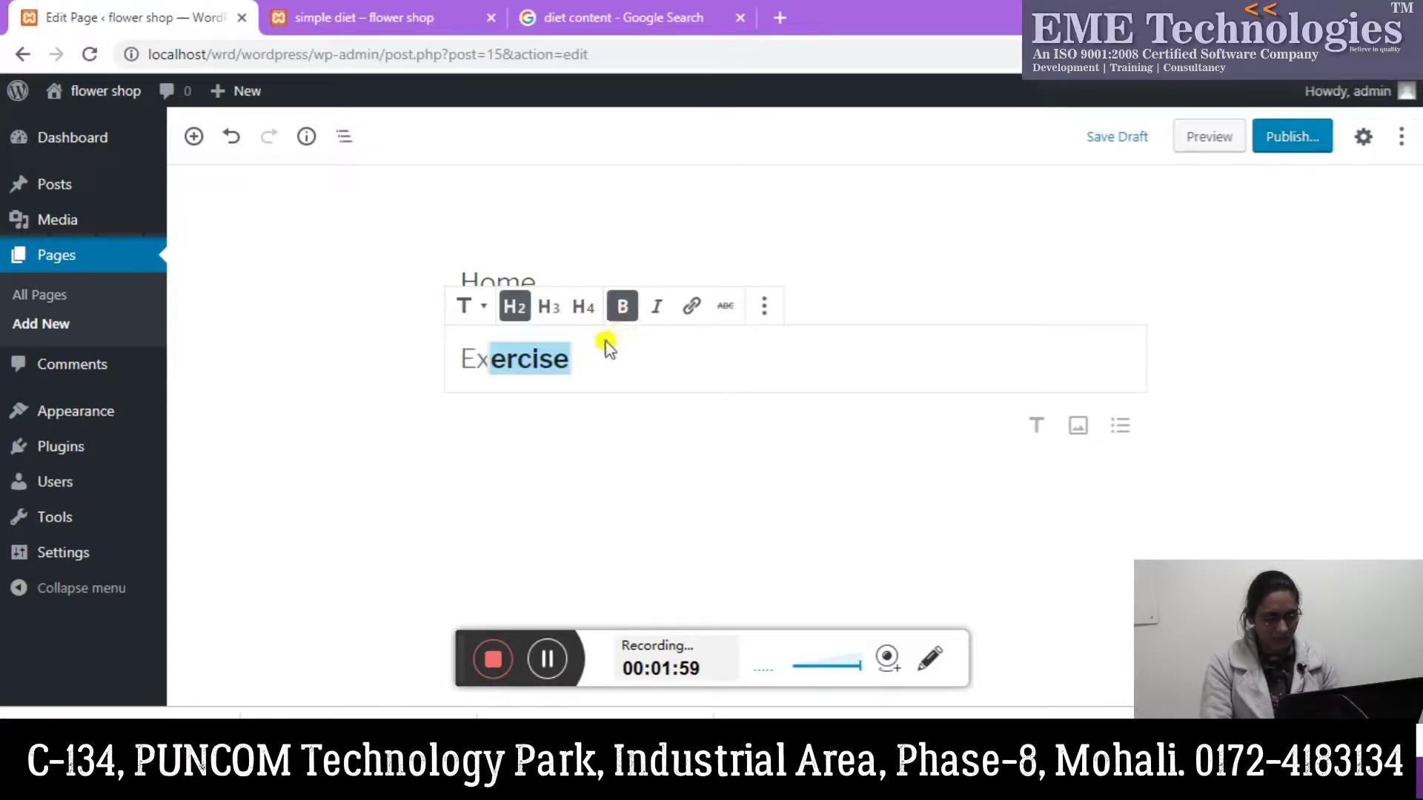
left_click(576, 349)
left_click_drag(564, 352, 482, 353)
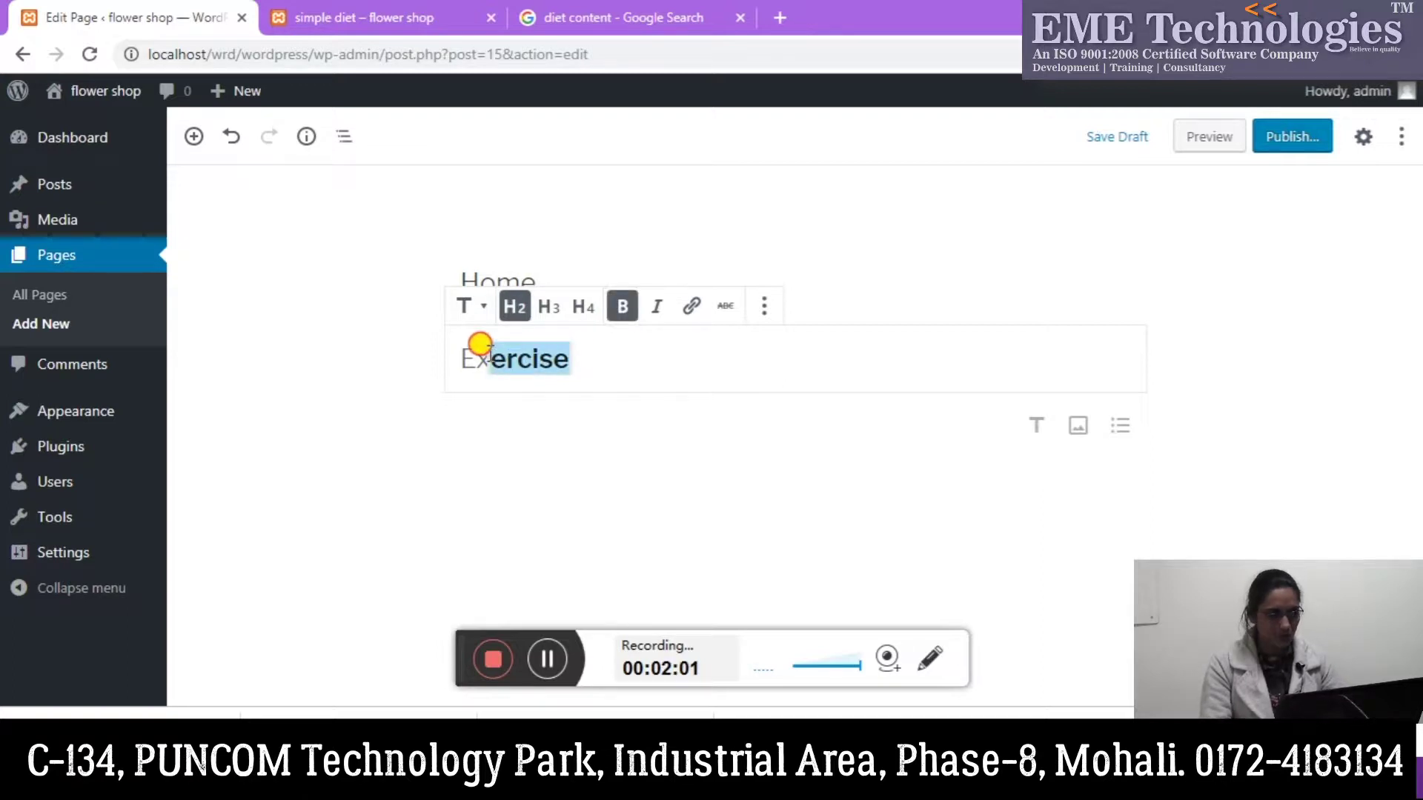
left_click(622, 307)
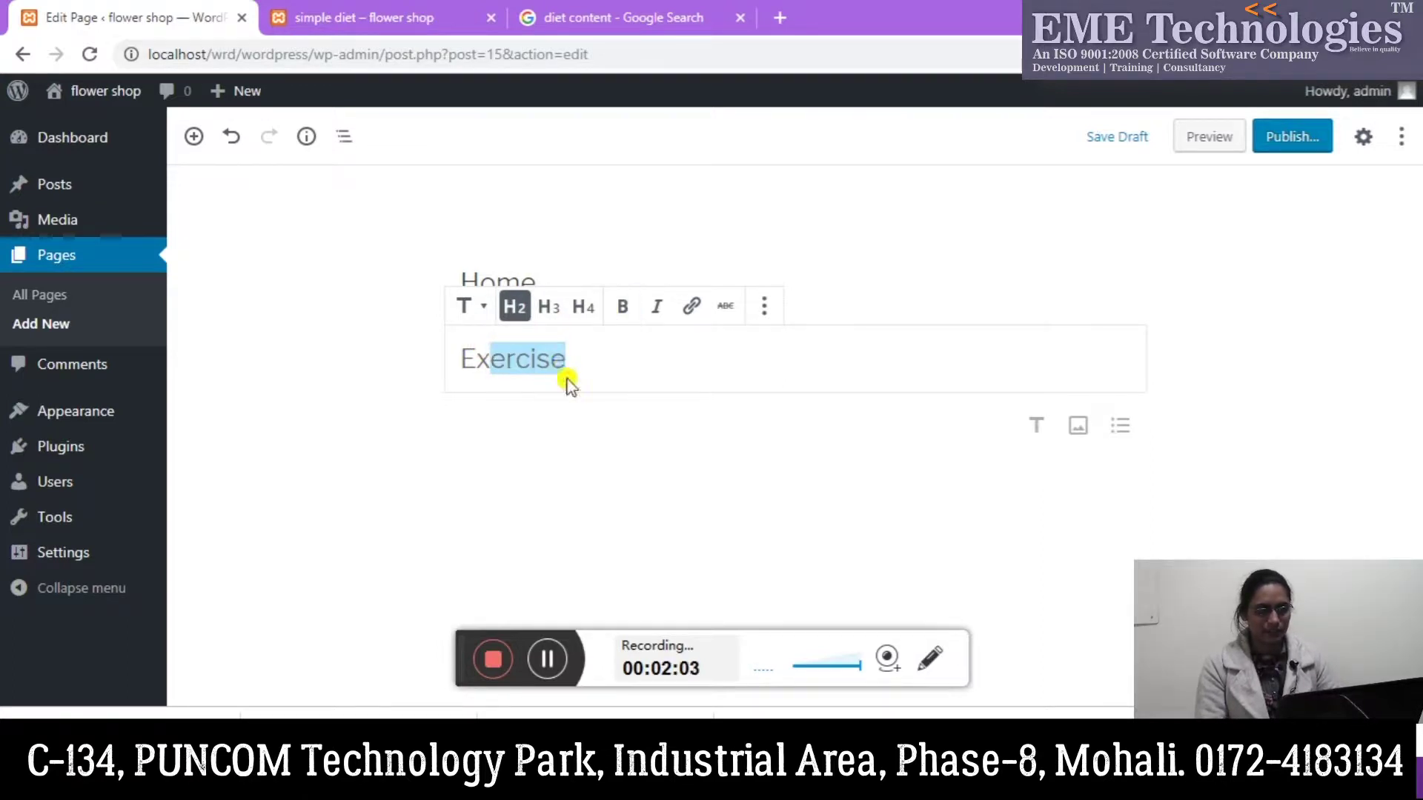
left_click_drag(573, 358, 459, 357)
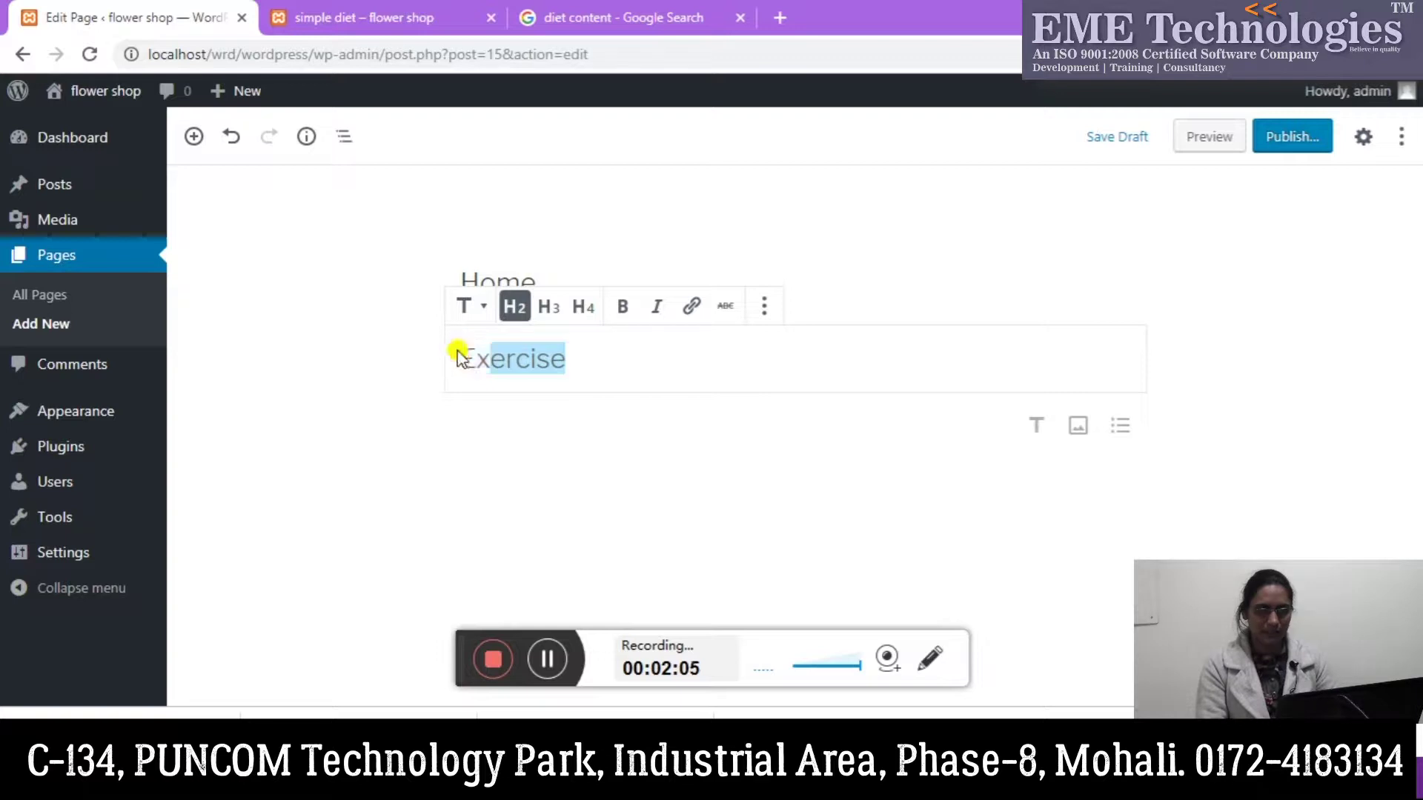
left_click(575, 358)
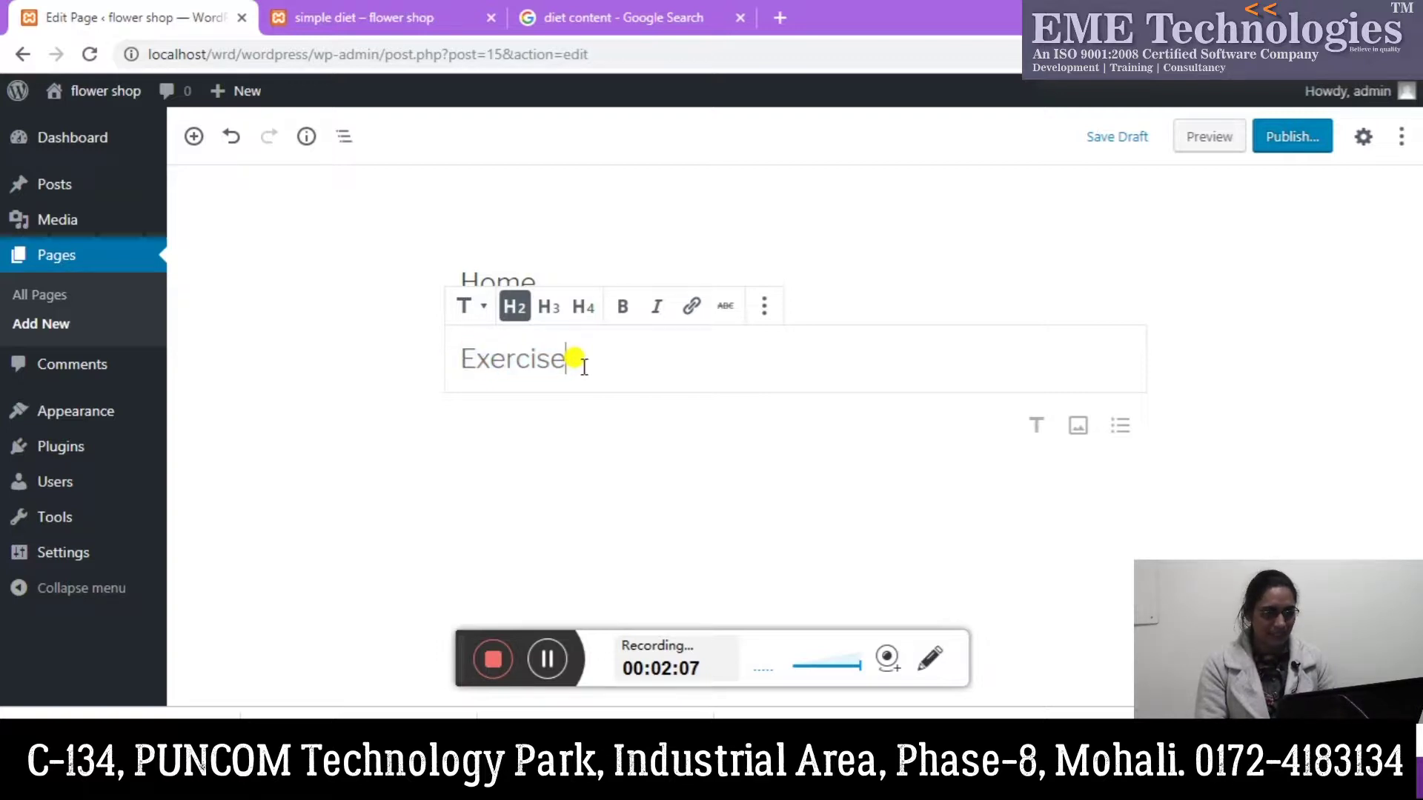
left_click_drag(566, 359, 453, 347)
left_click(459, 350)
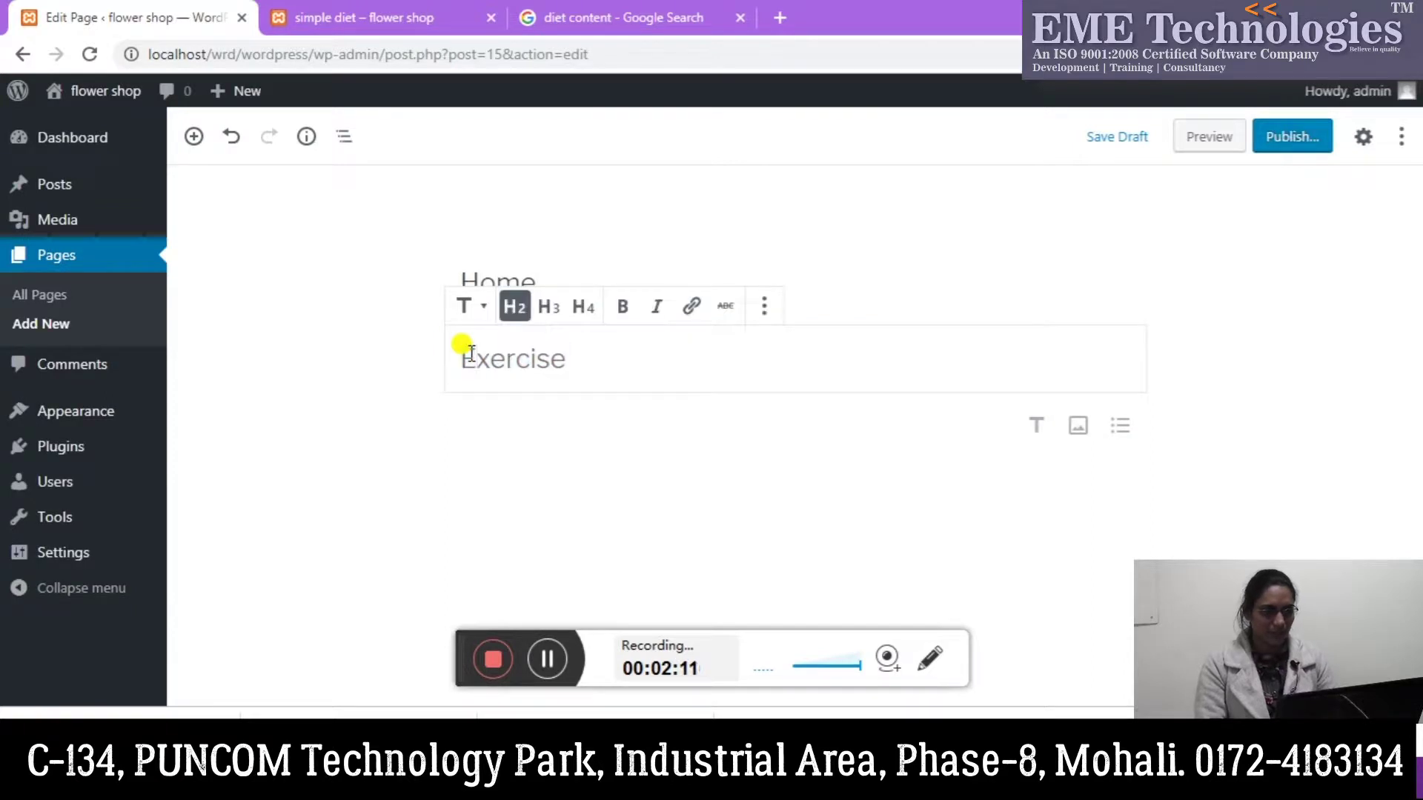
Step: Make the entire word "Exercise" in the heading bold
left_click_drag(455, 352, 571, 354)
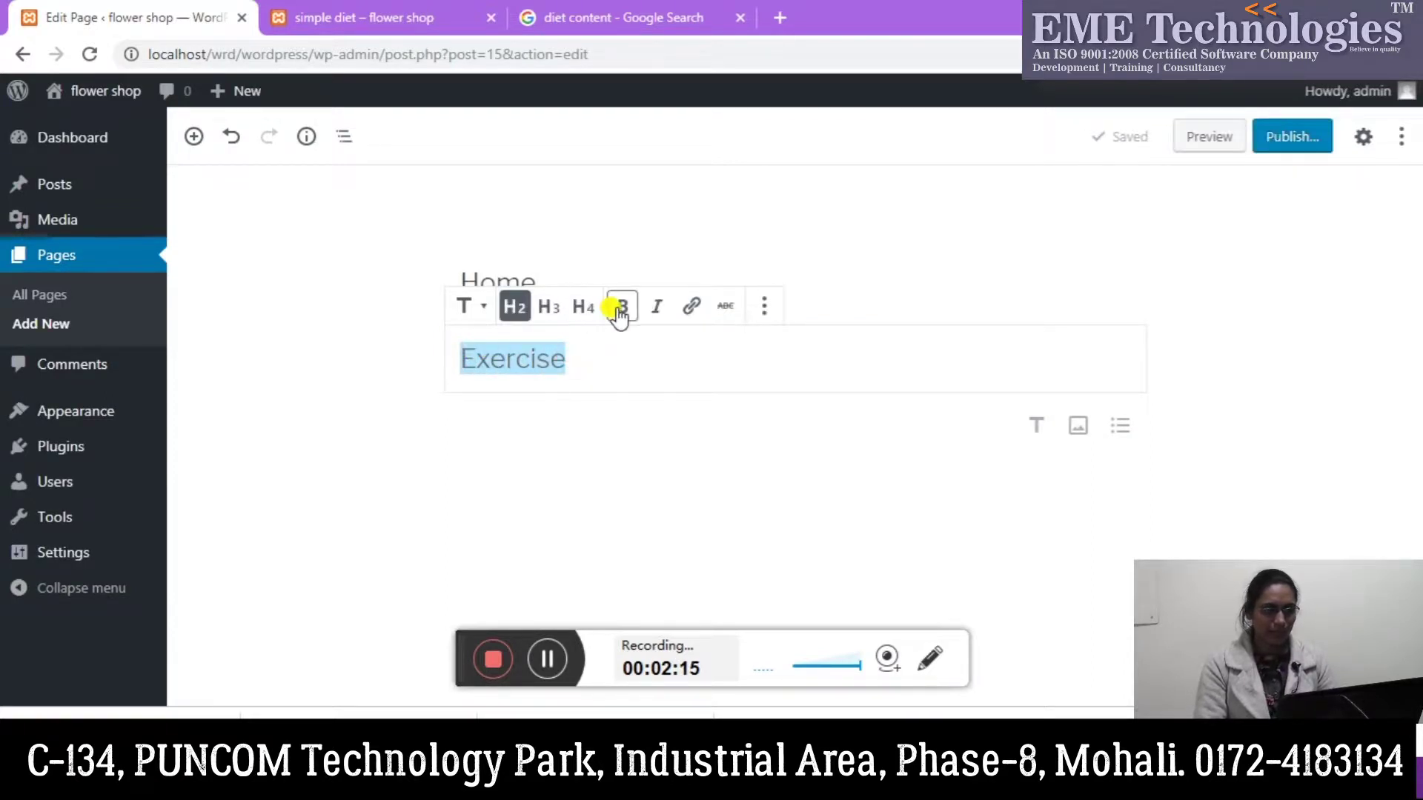
left_click(621, 307)
left_click(628, 359)
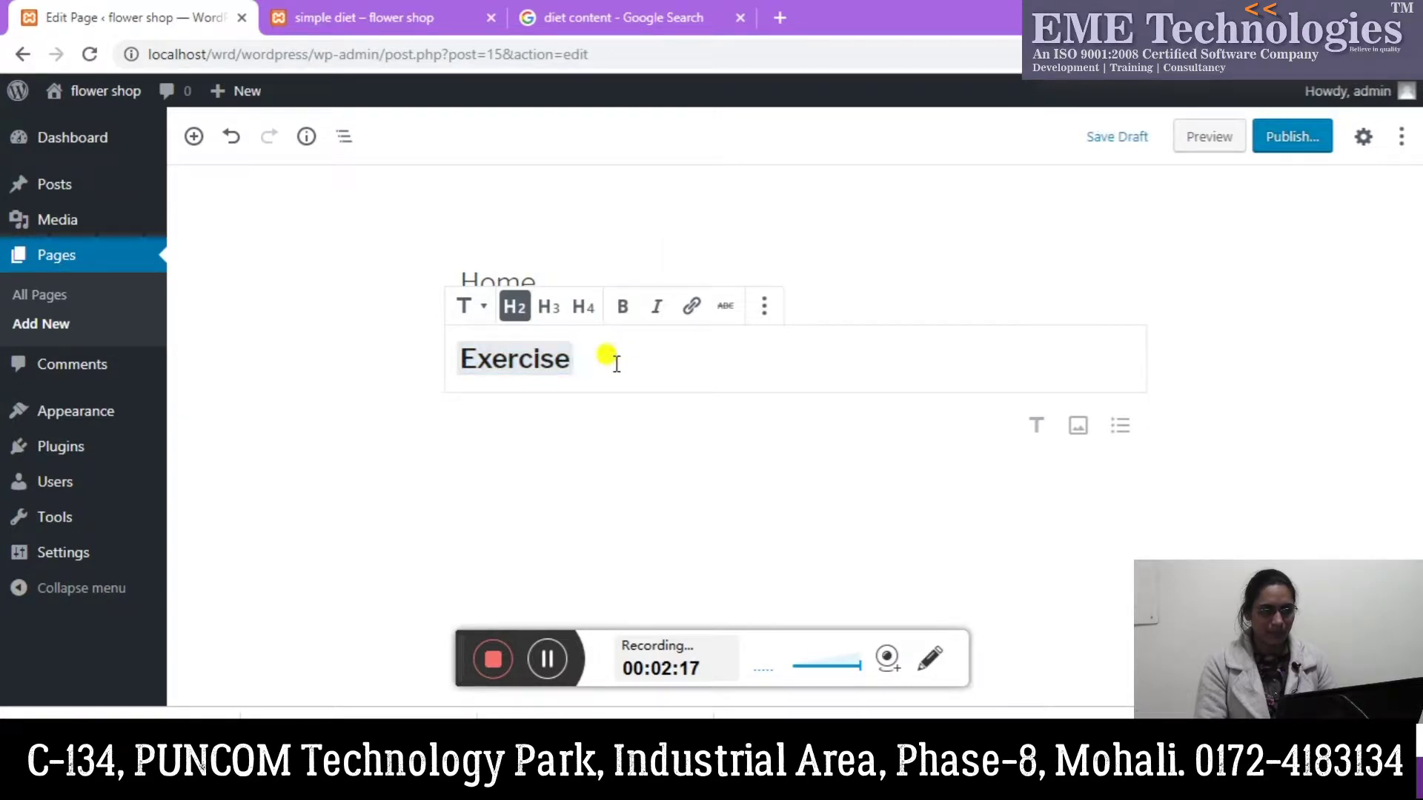
Step: Add an empty Paragraph block directly below the Exercise heading
key("Return")
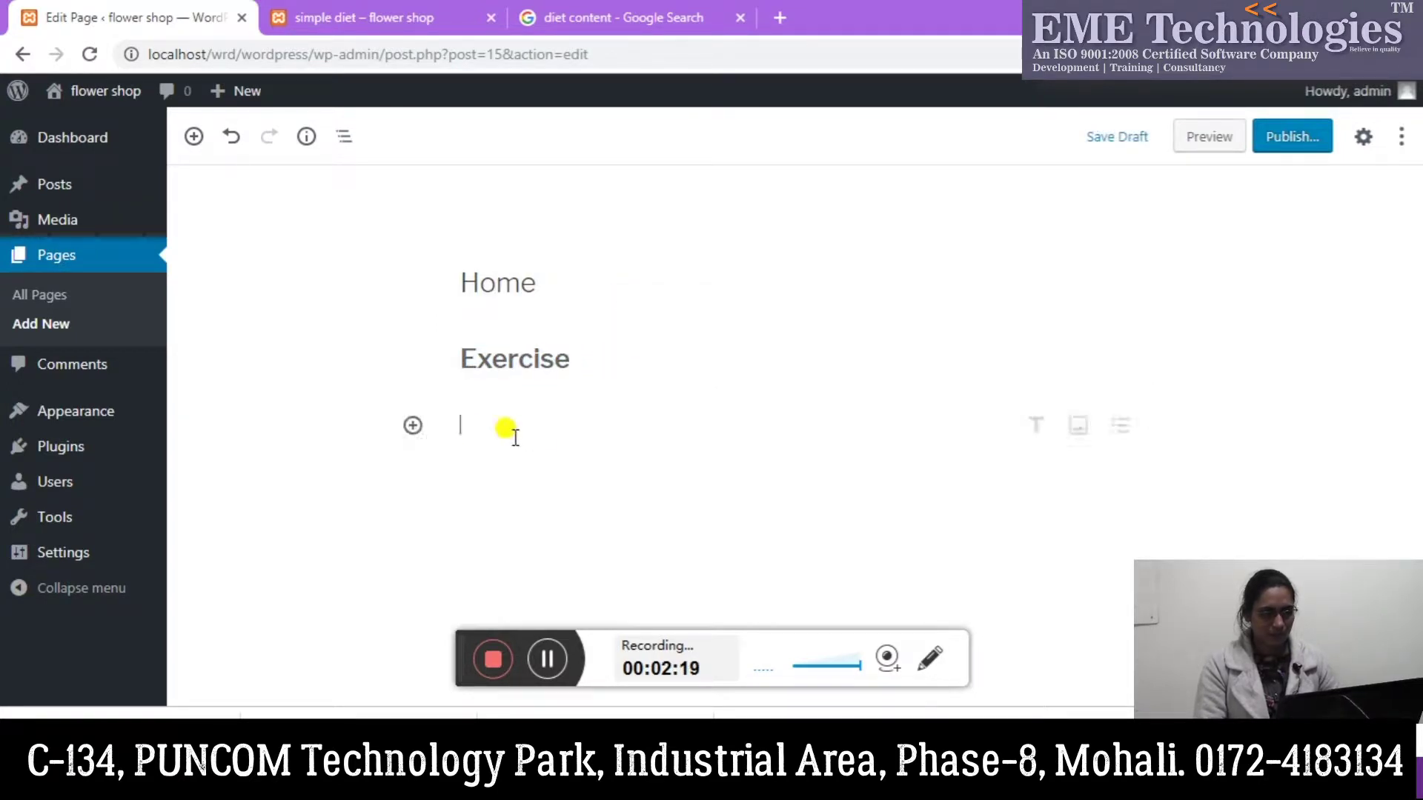
left_click(413, 425)
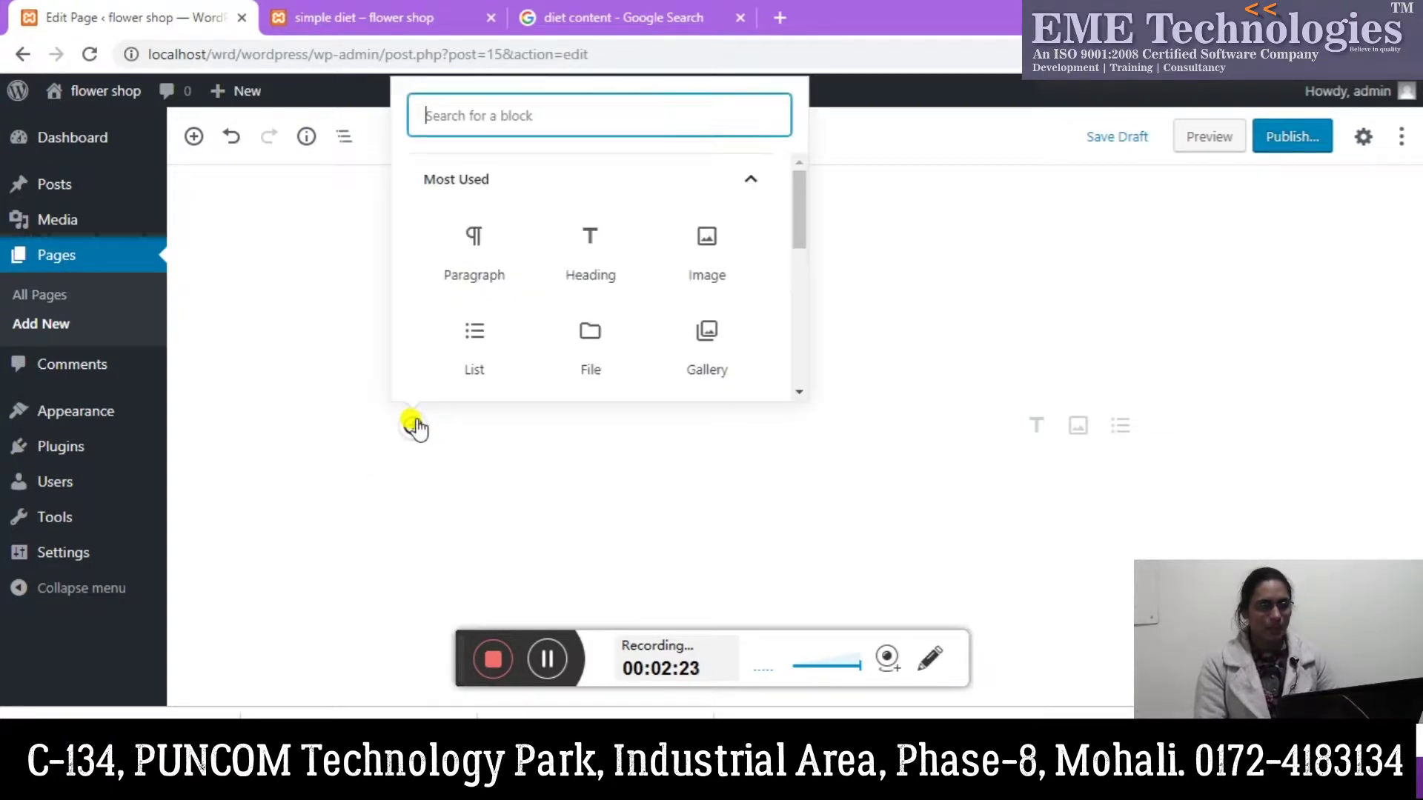
left_click(484, 256)
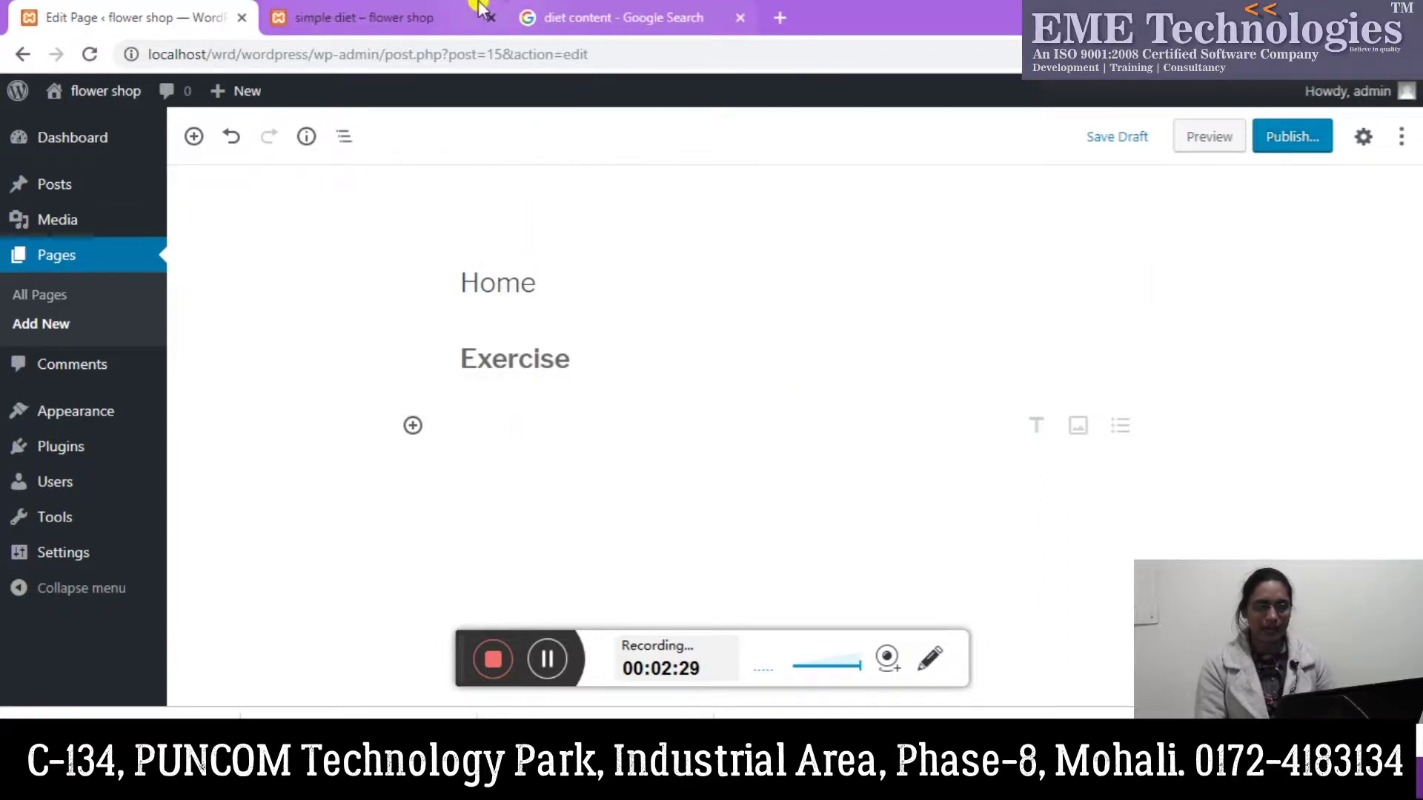
Step: Search Google for "exercise blog" in a new browser tab and open the Exercise Right Blog result
left_click(777, 17)
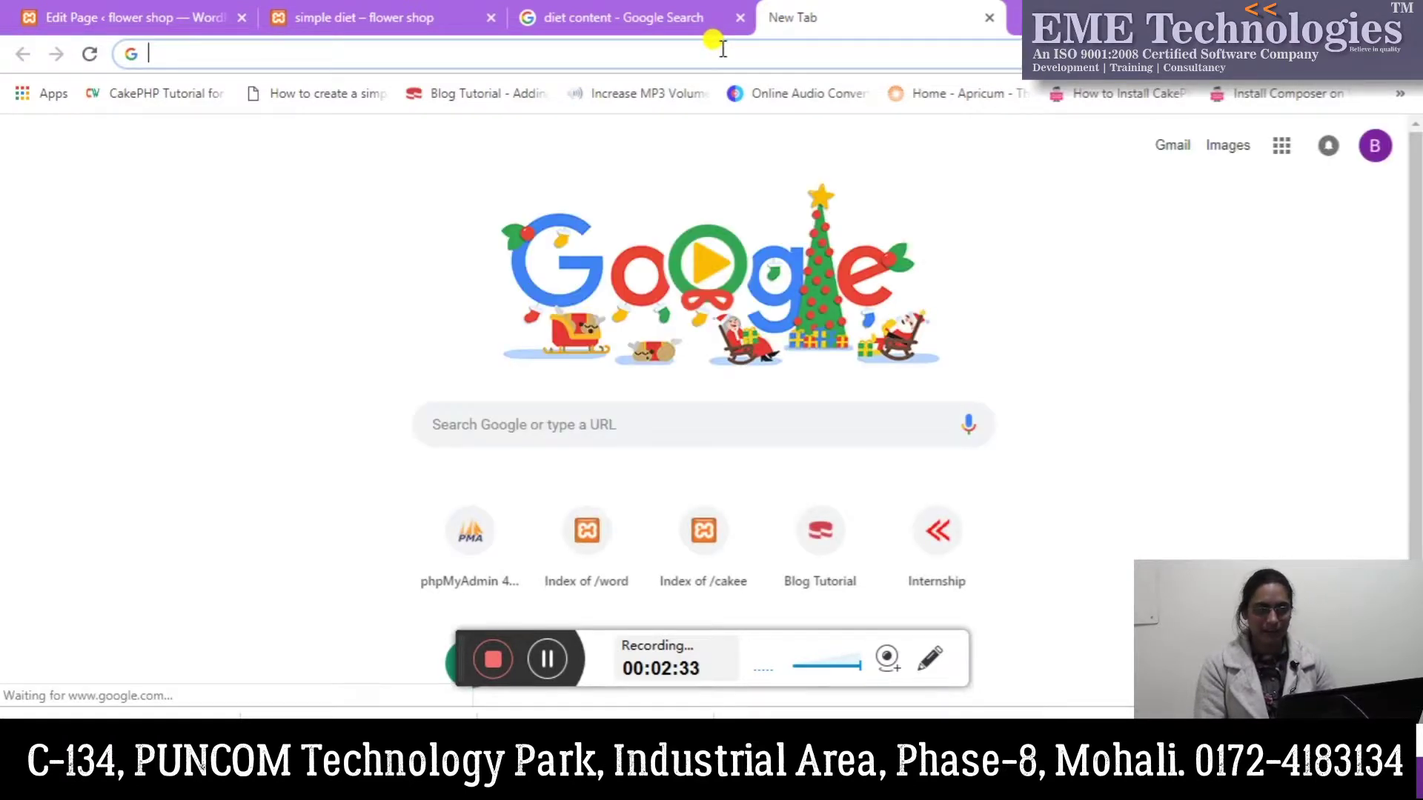
type("exe")
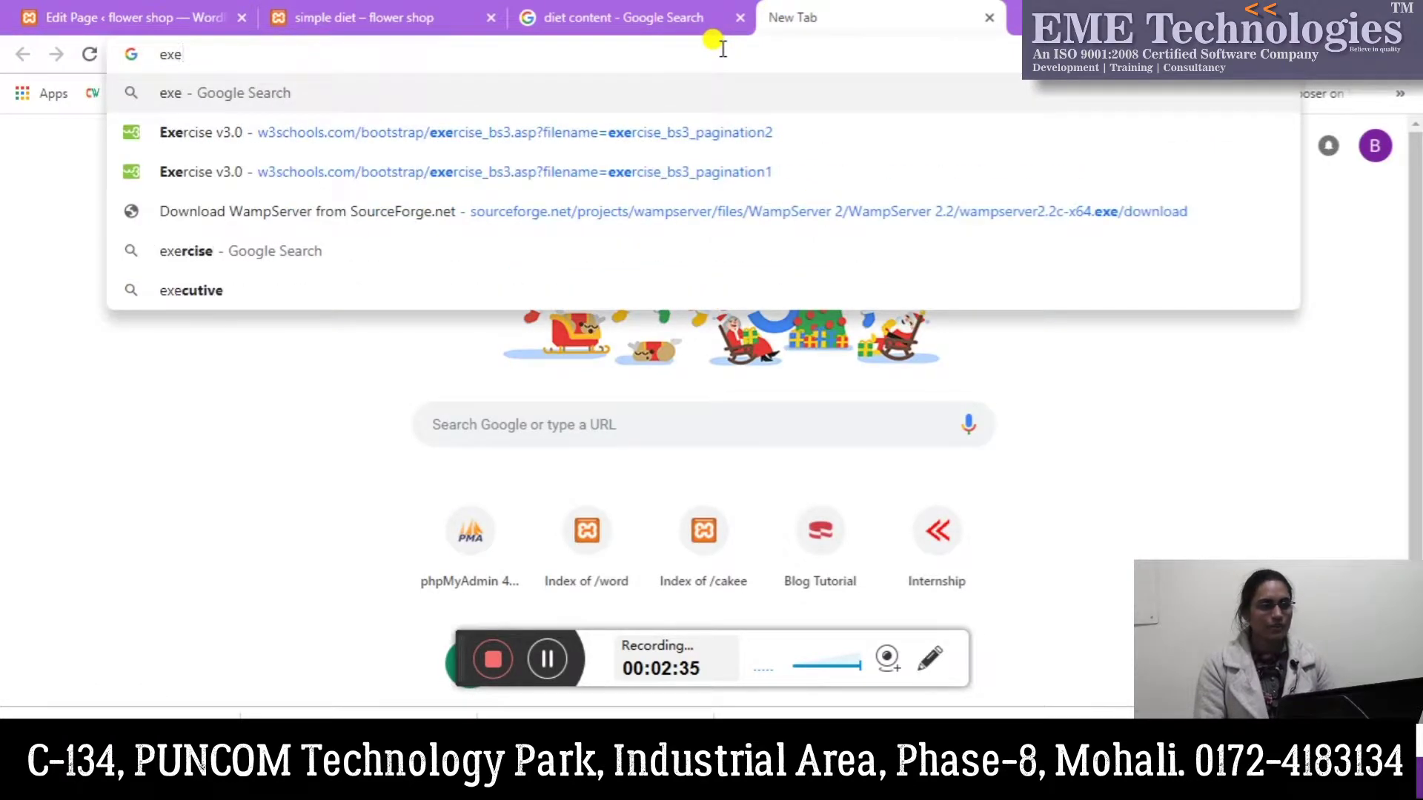
type("r")
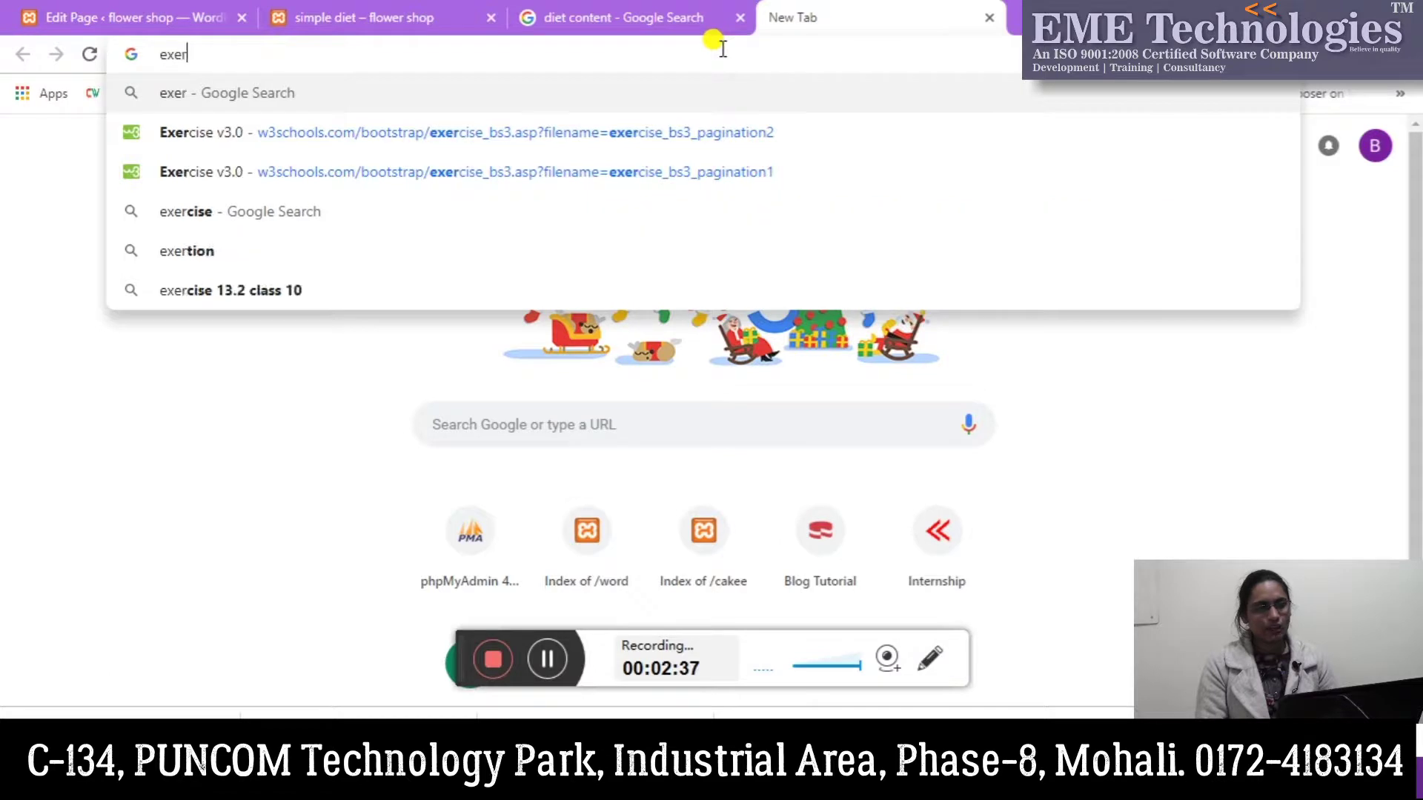
type("cise ")
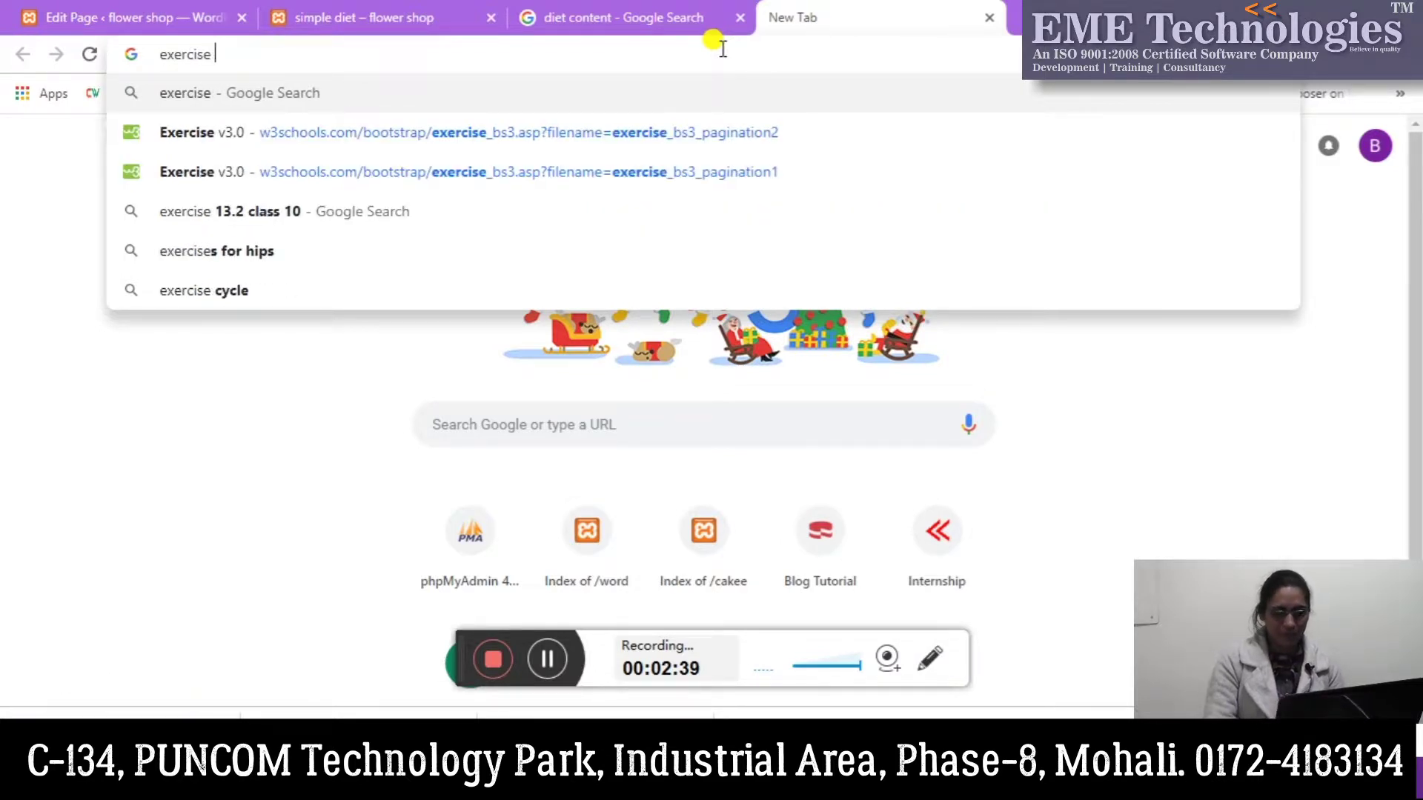
type("blog")
key("Return")
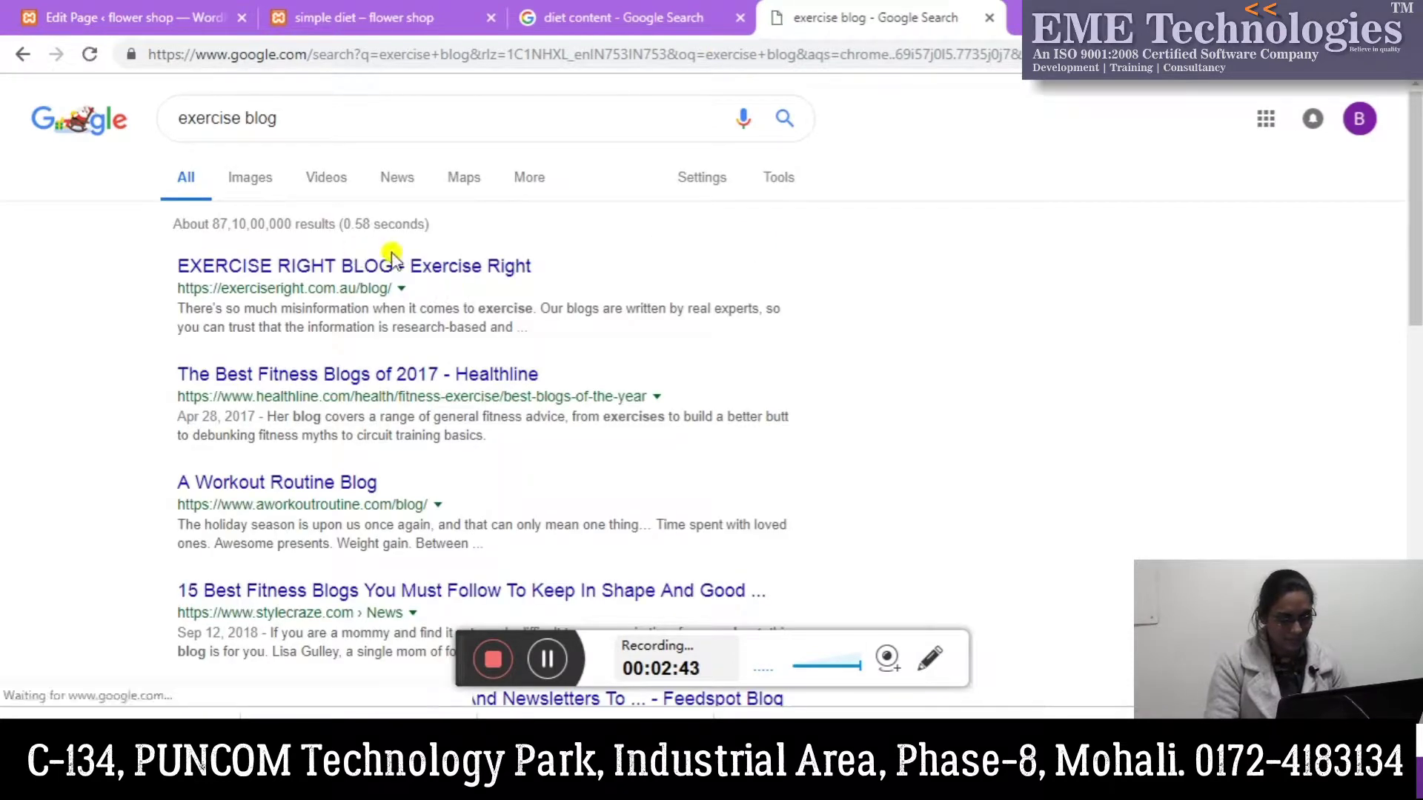
left_click(397, 273)
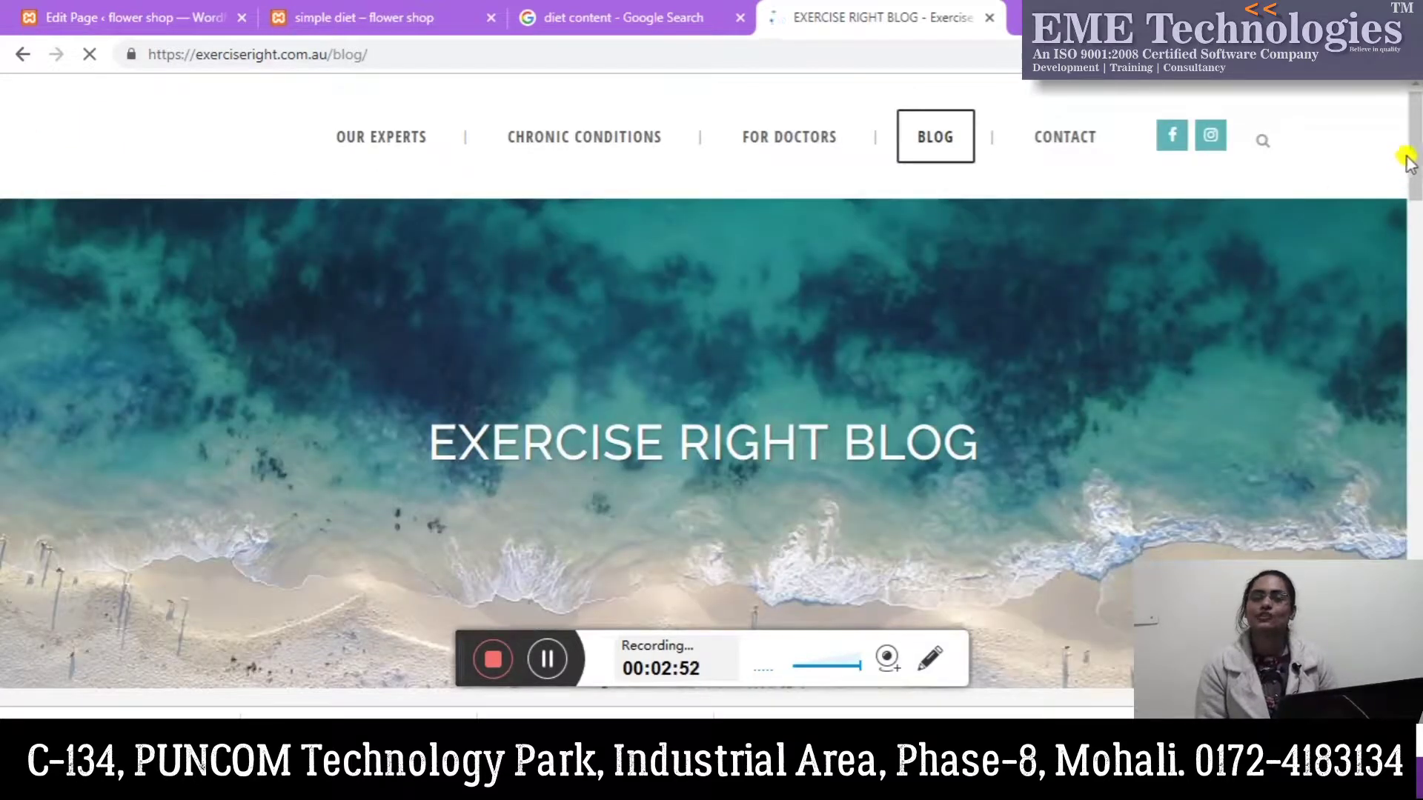
Step: Copy the excerpt of the post "Reasons You Shouldn't Stop Exercising This Festive Season" from the Exercise Right Blog
mouse_move(1407, 165)
left_mouse_down()
mouse_move(1414, 546)
mouse_move(1415, 153)
left_mouse_up()
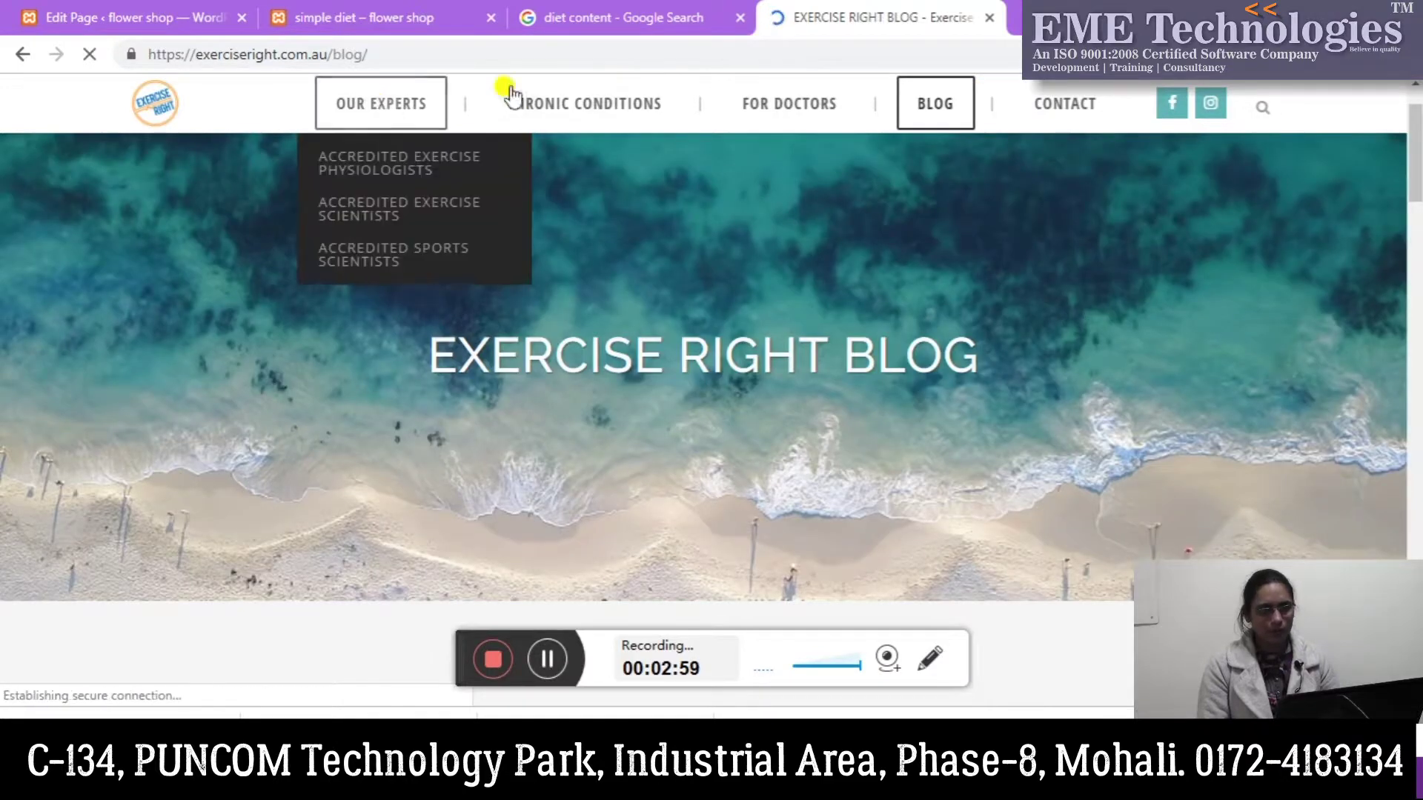
left_click(623, 18)
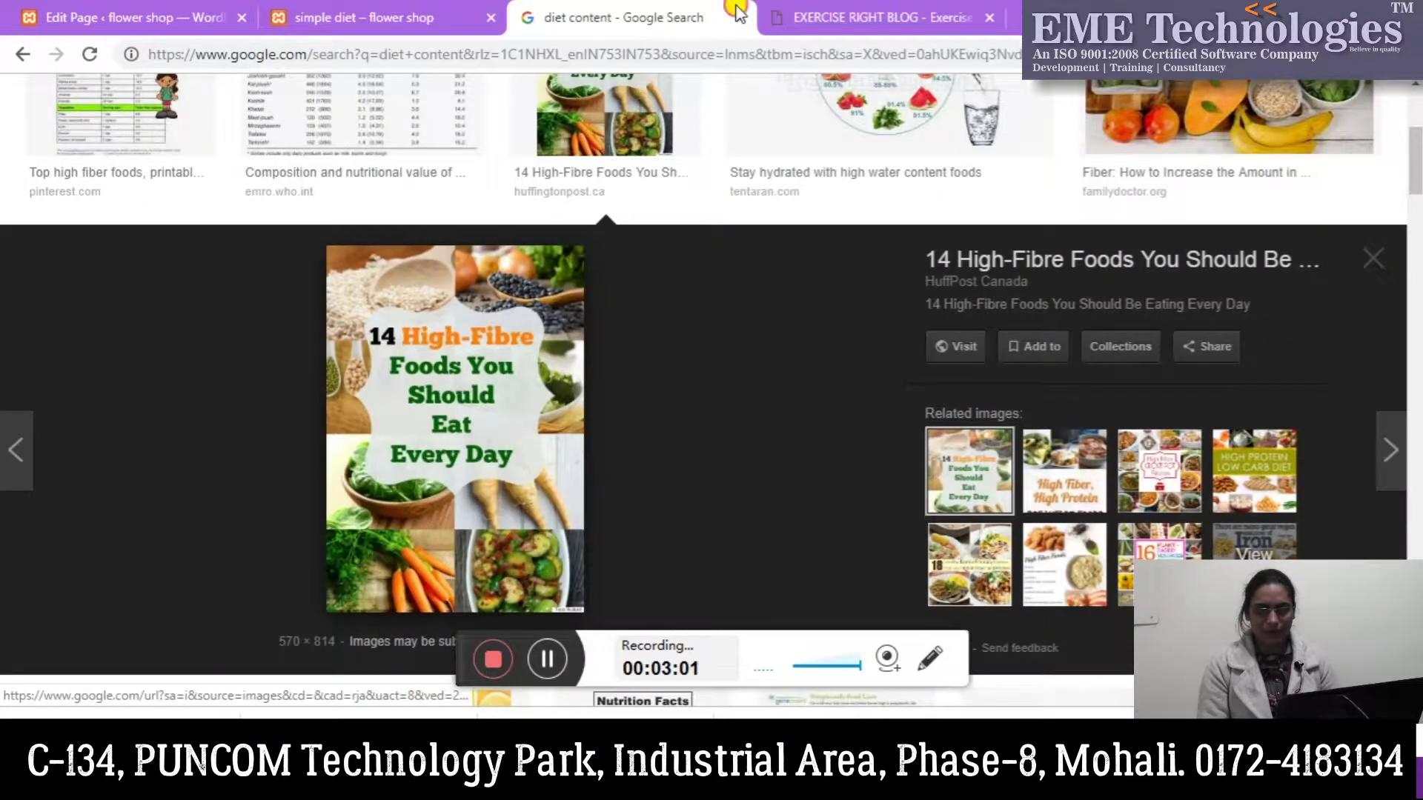
left_click(792, 12)
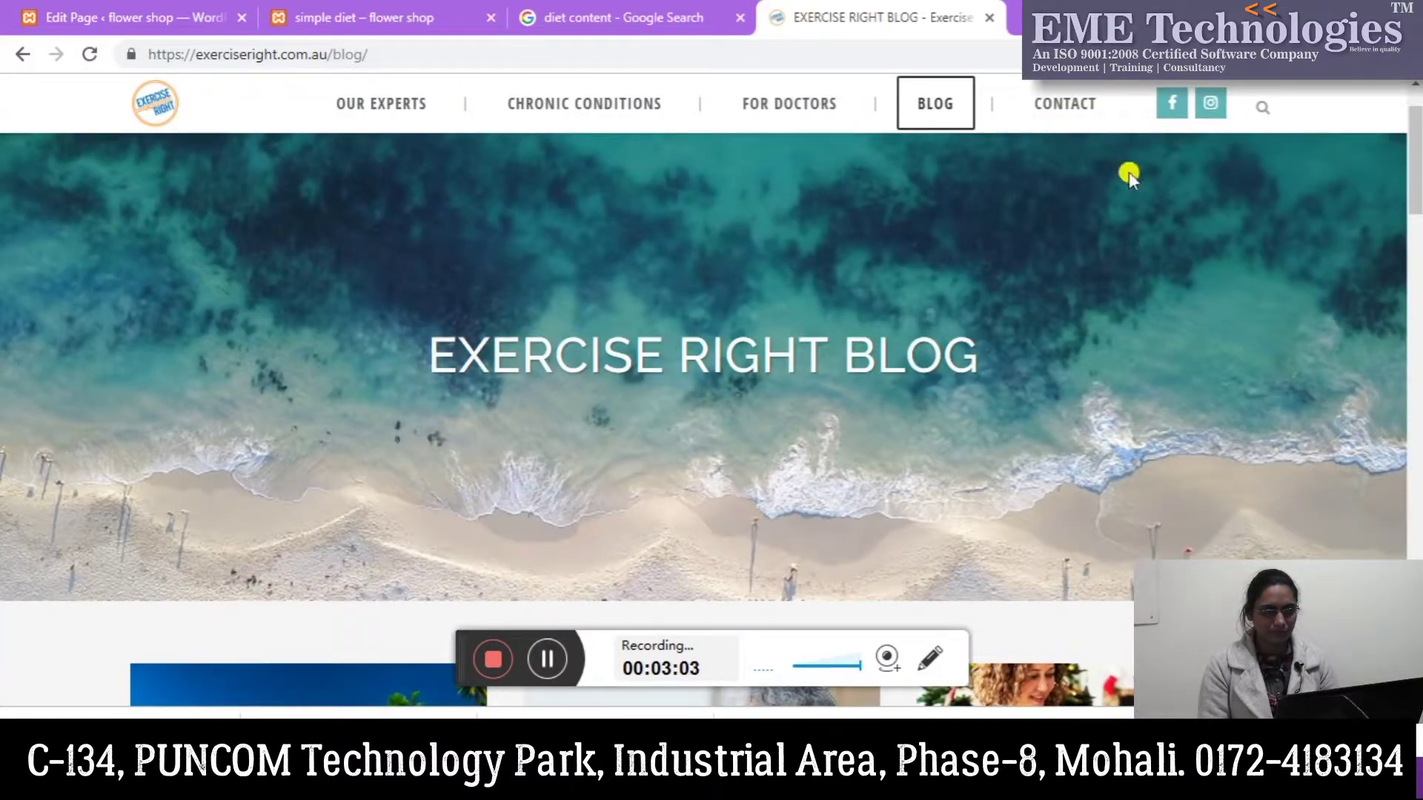
left_click_drag(1416, 160, 1417, 284)
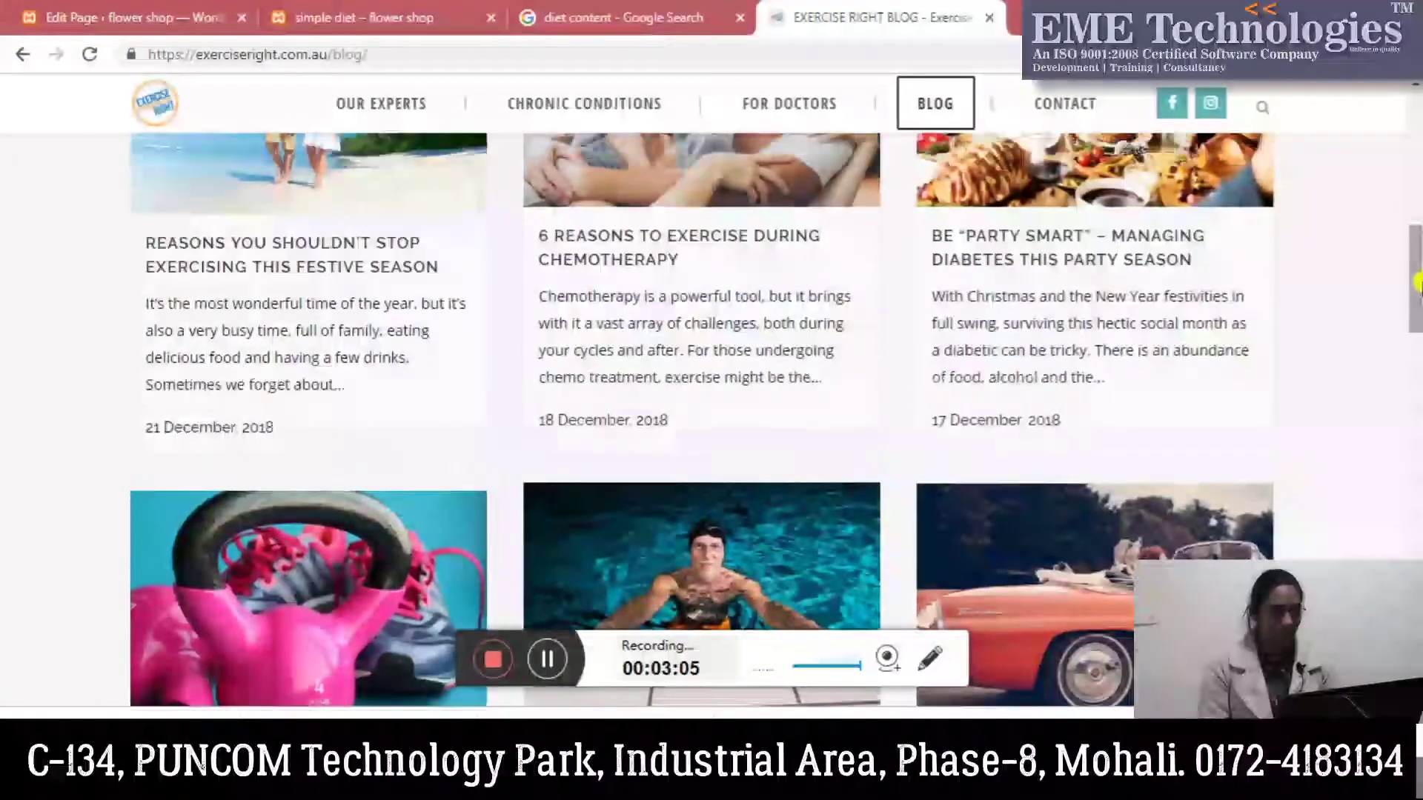
left_click_drag(362, 413, 118, 301)
key("ctrl+c")
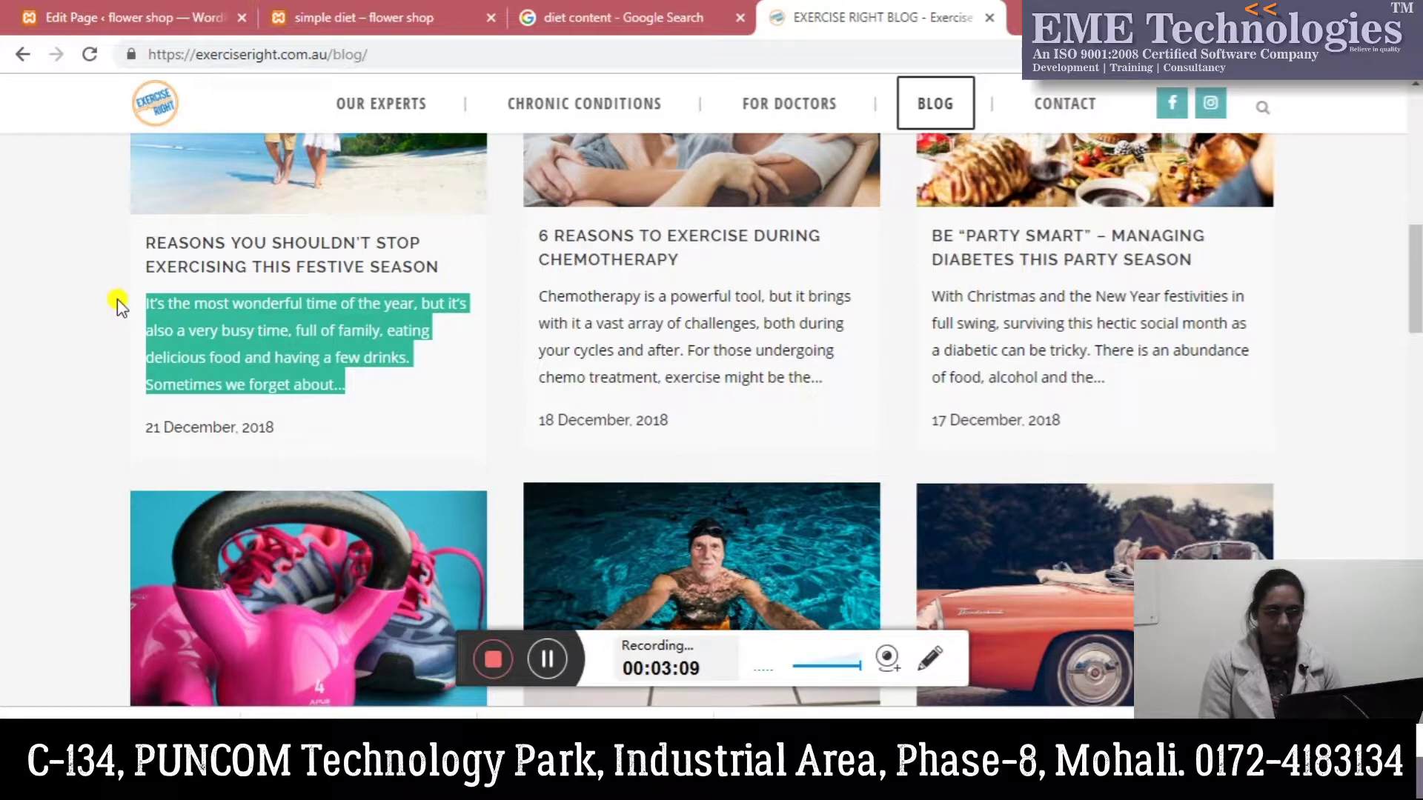
Step: Paste the copied excerpt into the empty paragraph on the WordPress Home page and add a new paragraph block below it
left_click(185, 17)
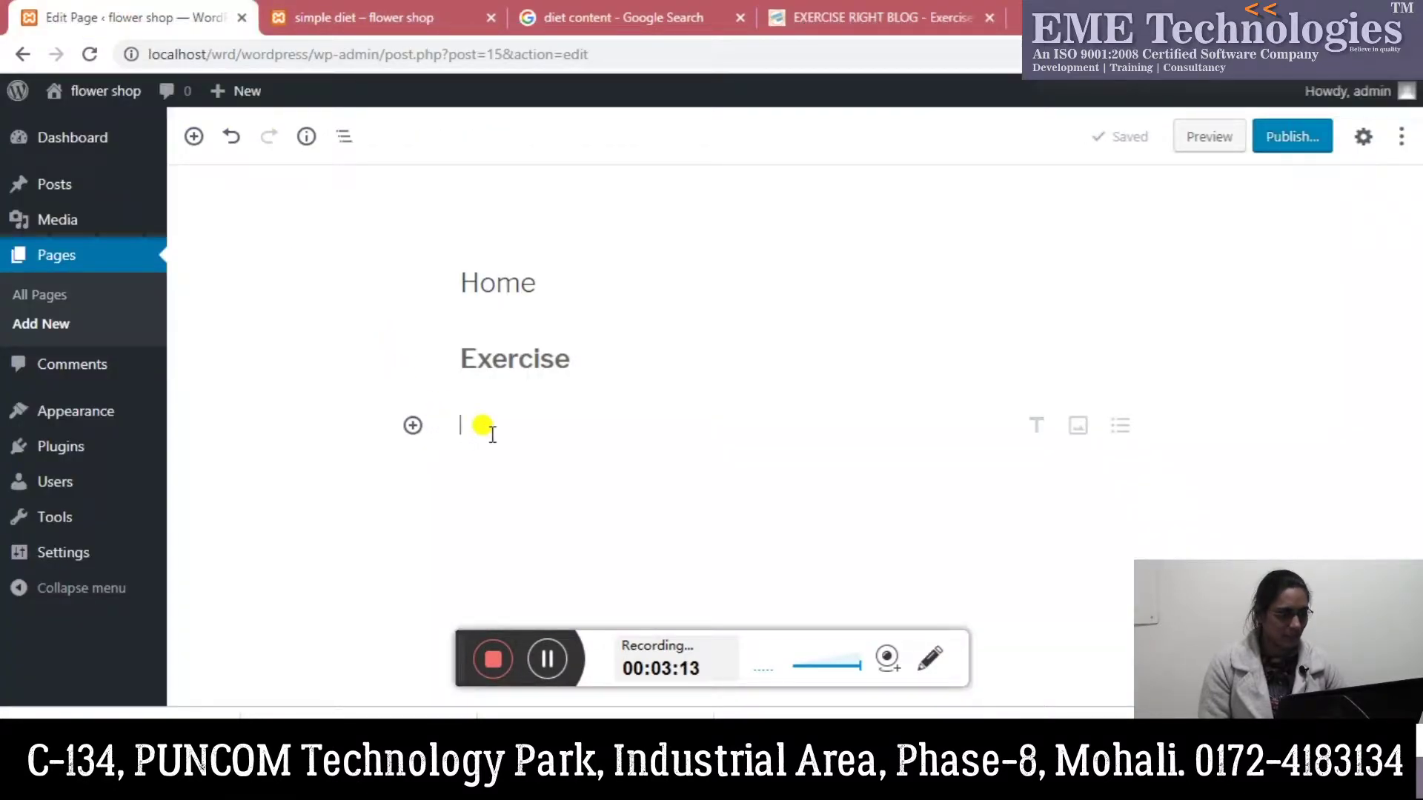
key("ctrl+v")
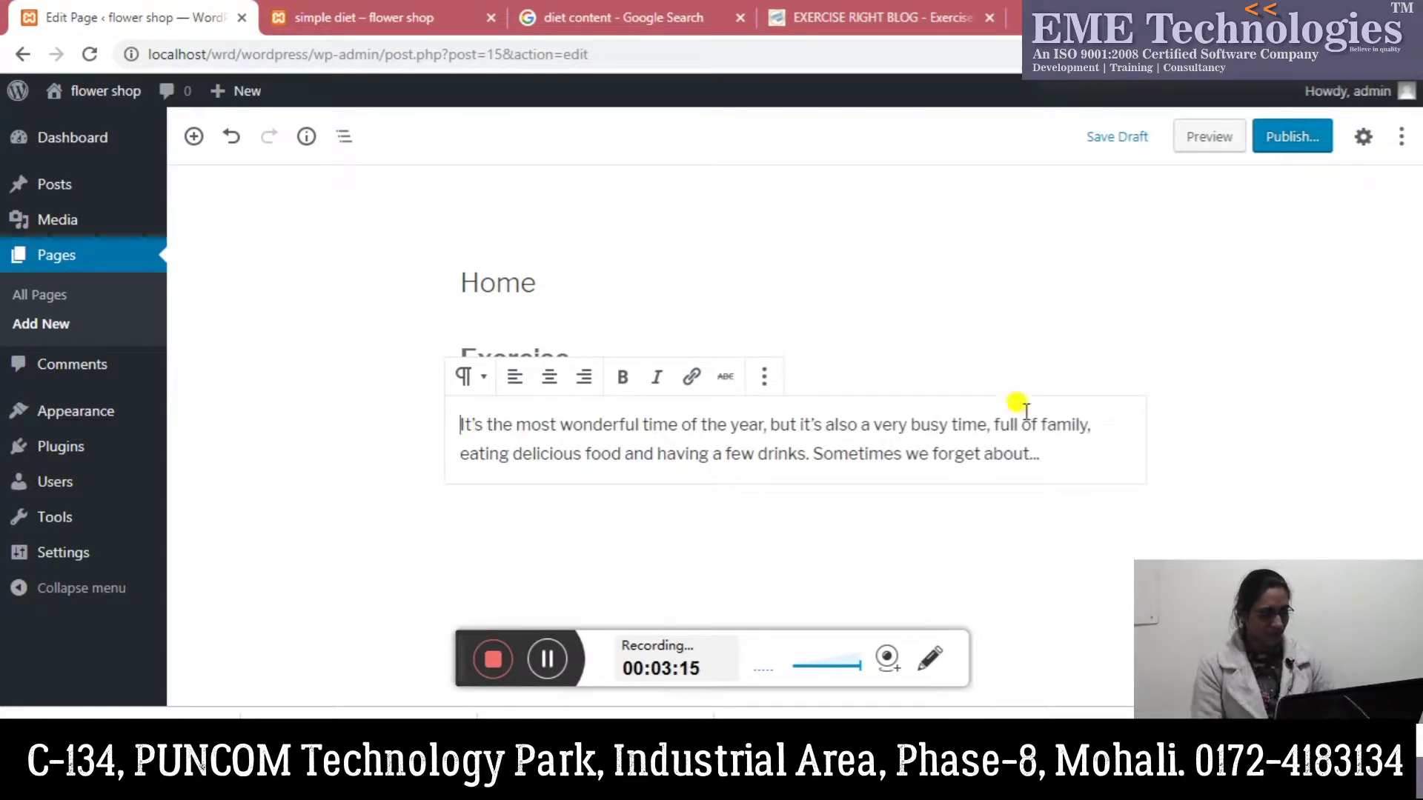
key("Return")
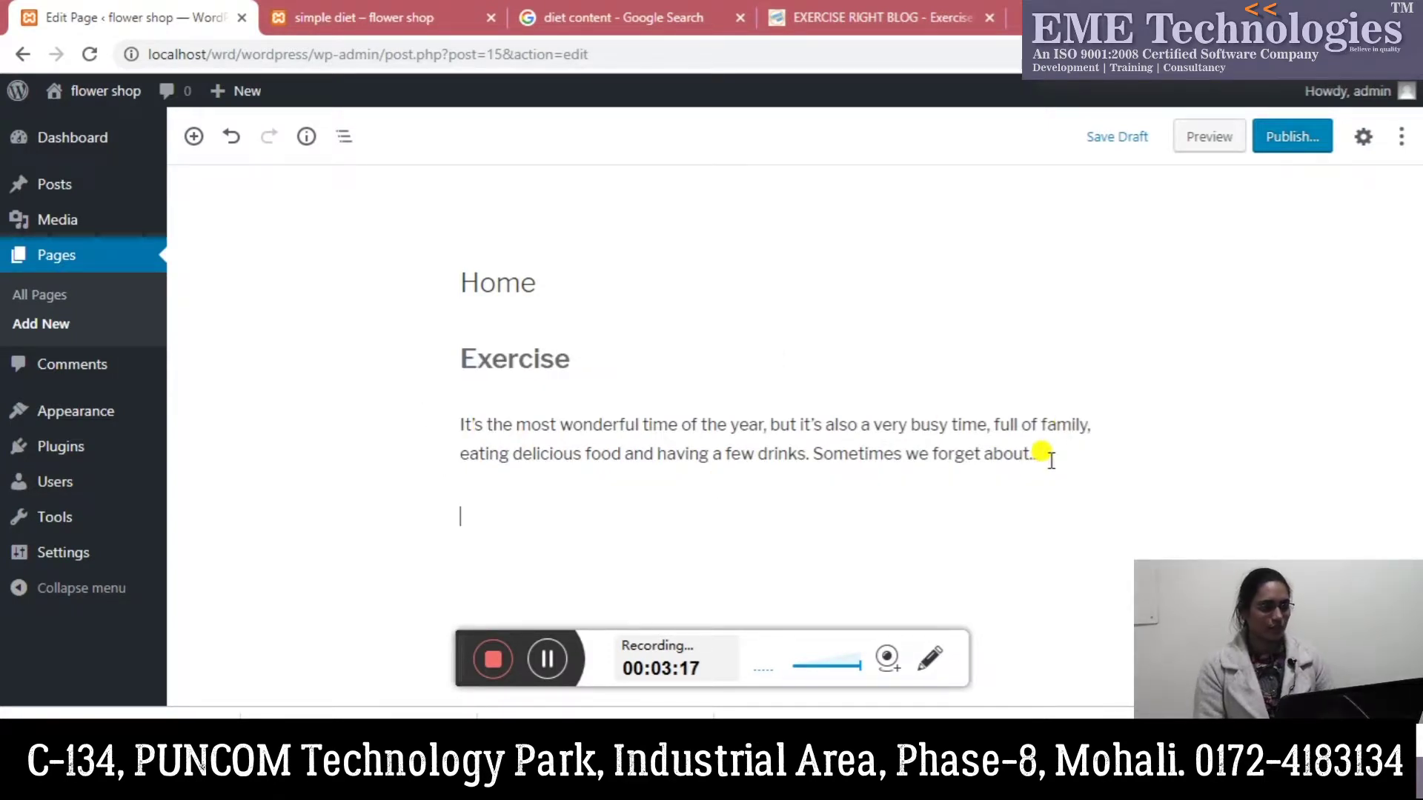
Step: Fill the second paragraph block with six pasted copies of the blog excerpt
key("ctrl+v")
key("ctrl+v")
key("ctrl+v")
key("ctrl+v")
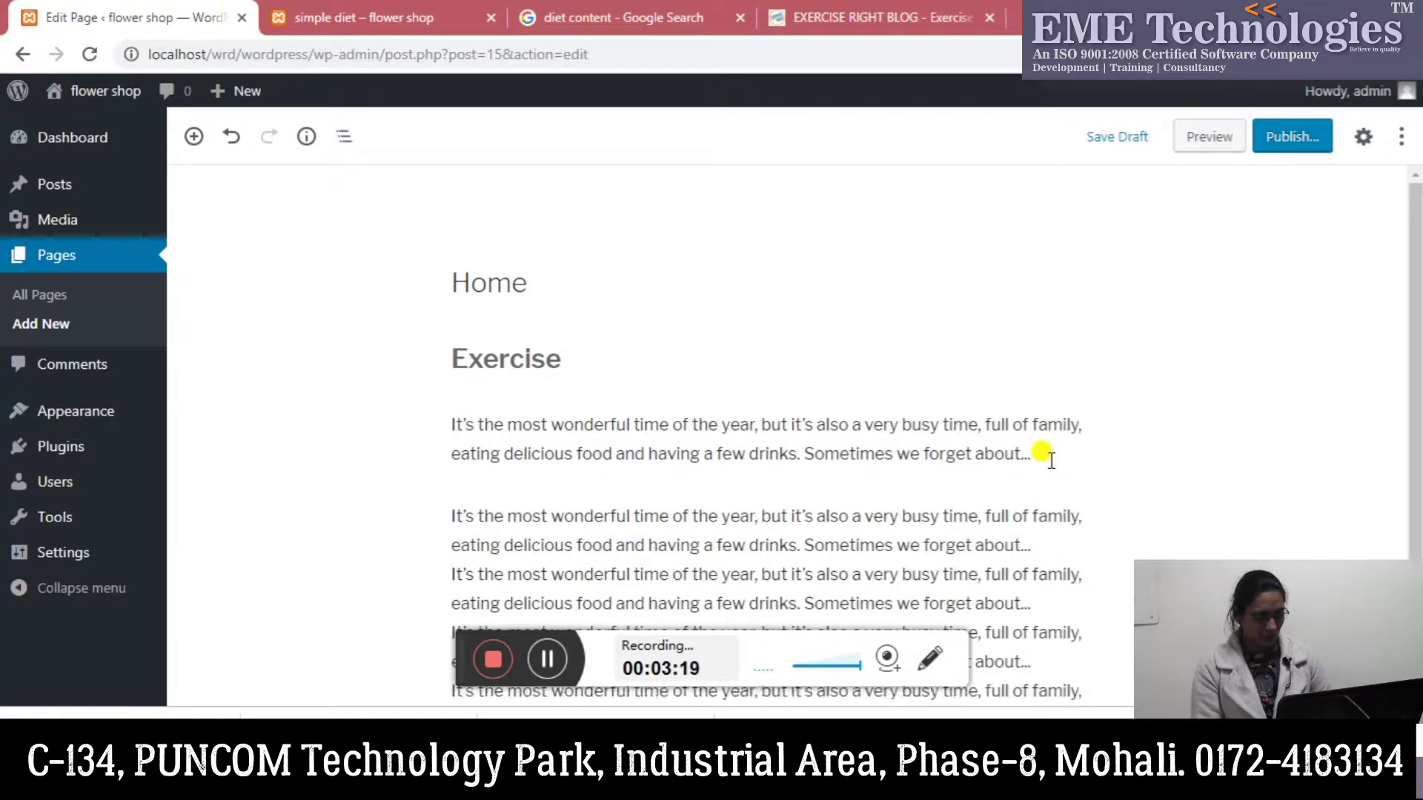
scroll(1417, 517, "down", 2)
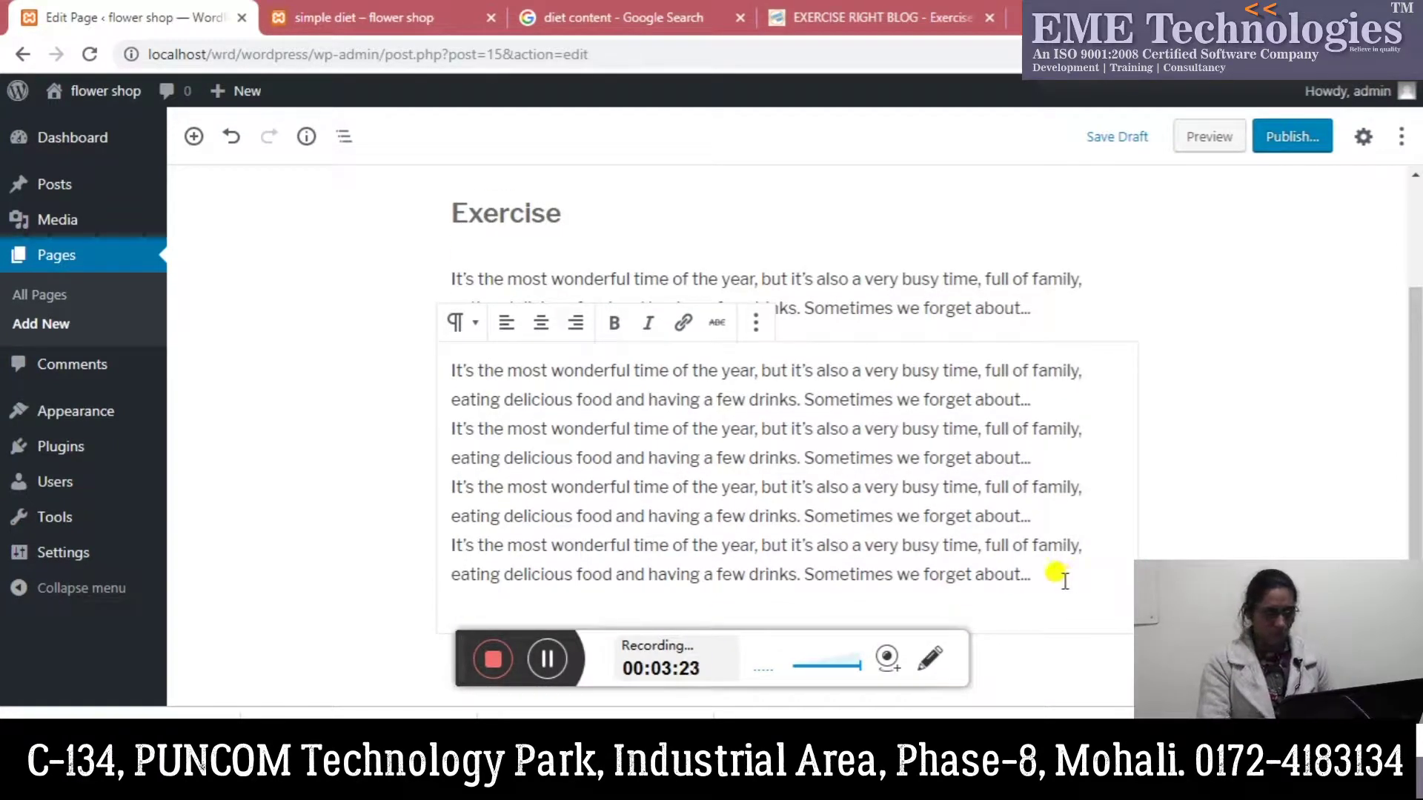
key("ctrl+v")
key("ctrl+v")
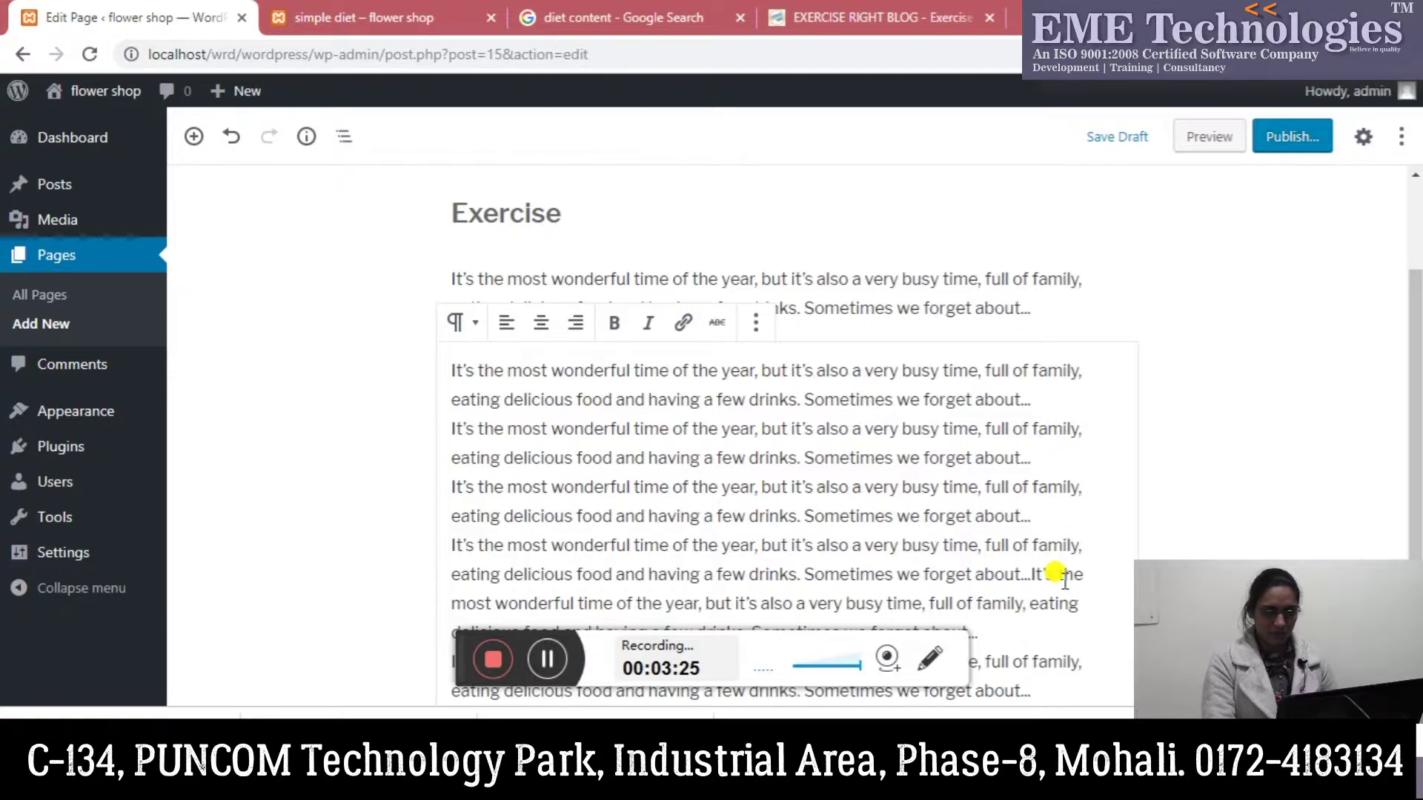
scroll(1415, 453, "down", 1)
scroll(1415, 453, "down", 1)
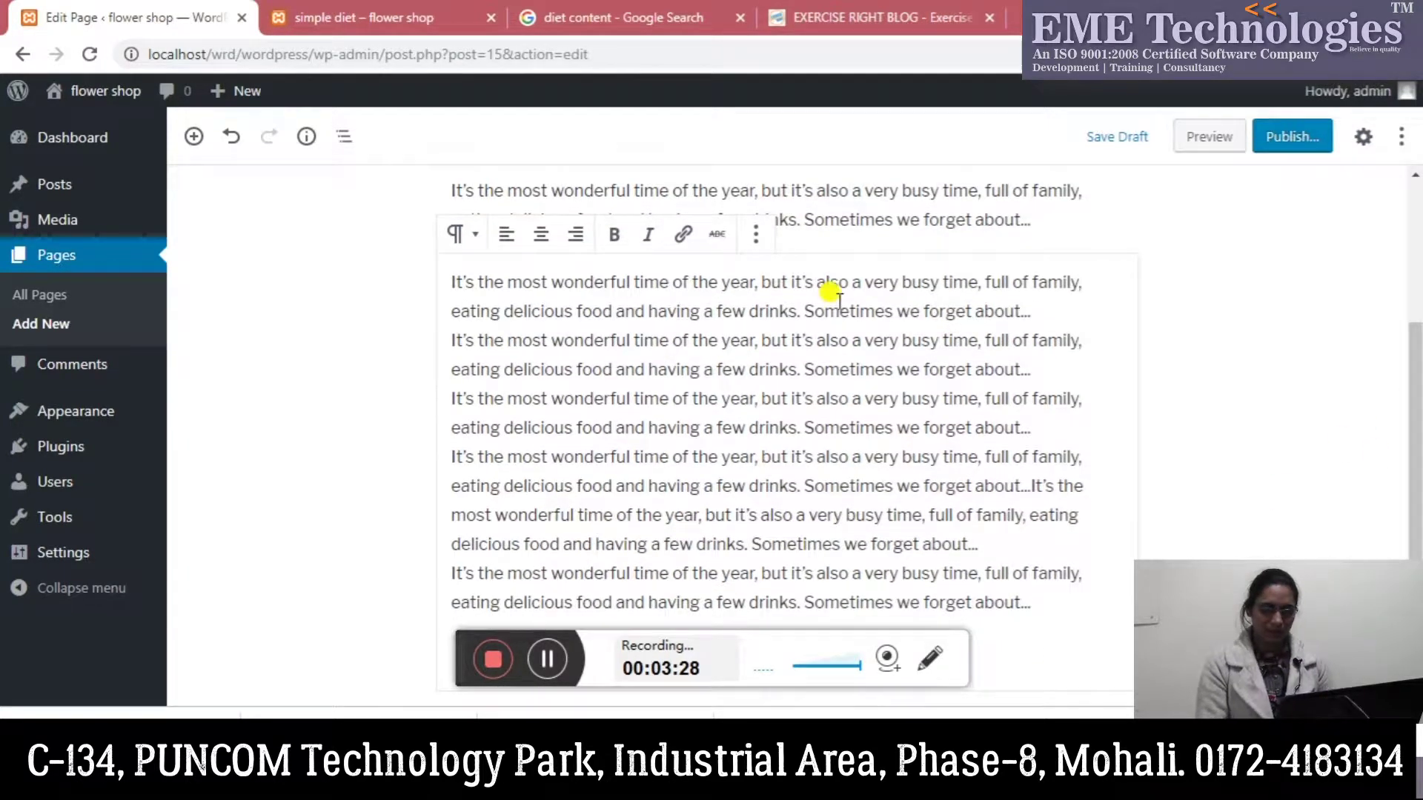
left_click(756, 234)
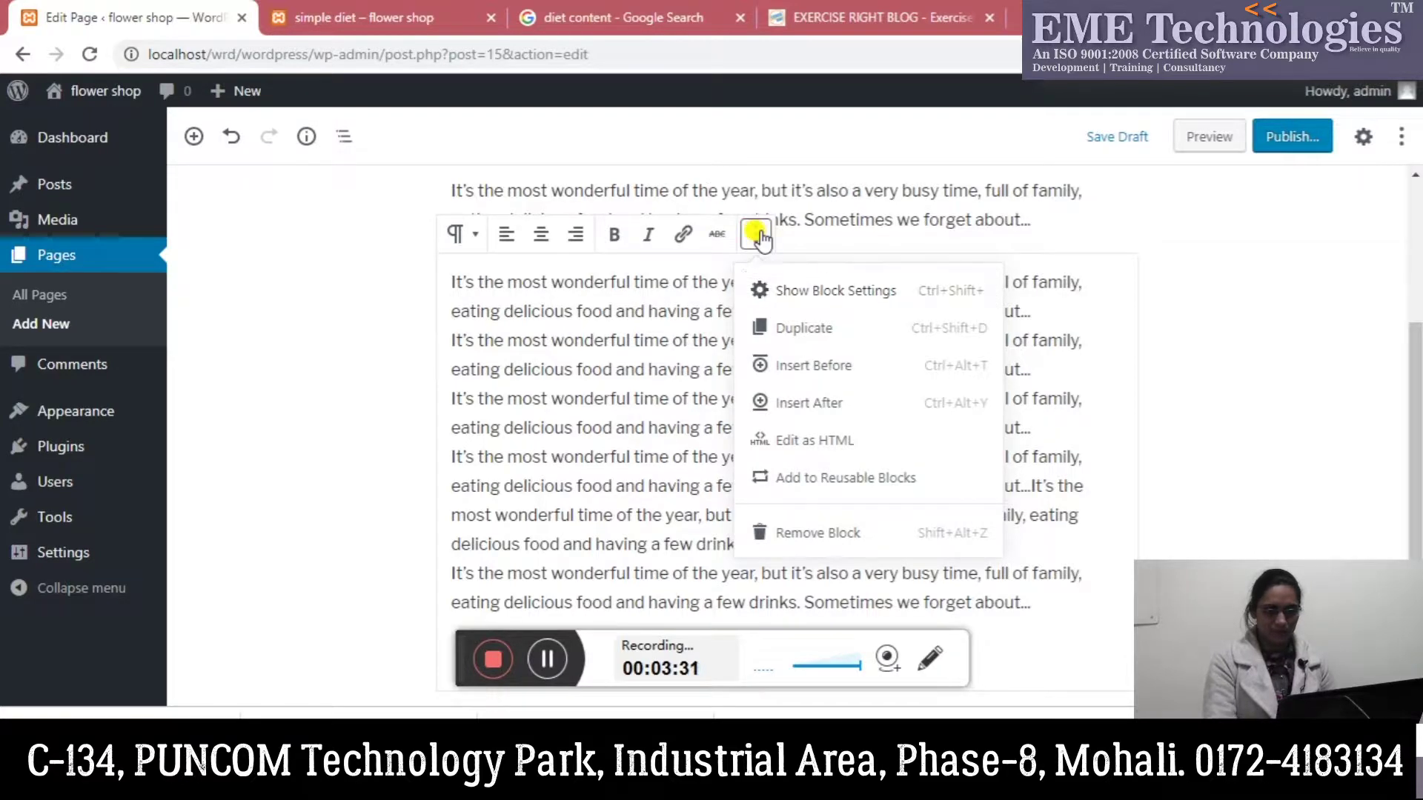
left_click(755, 234)
scroll(1412, 489, "down", 1)
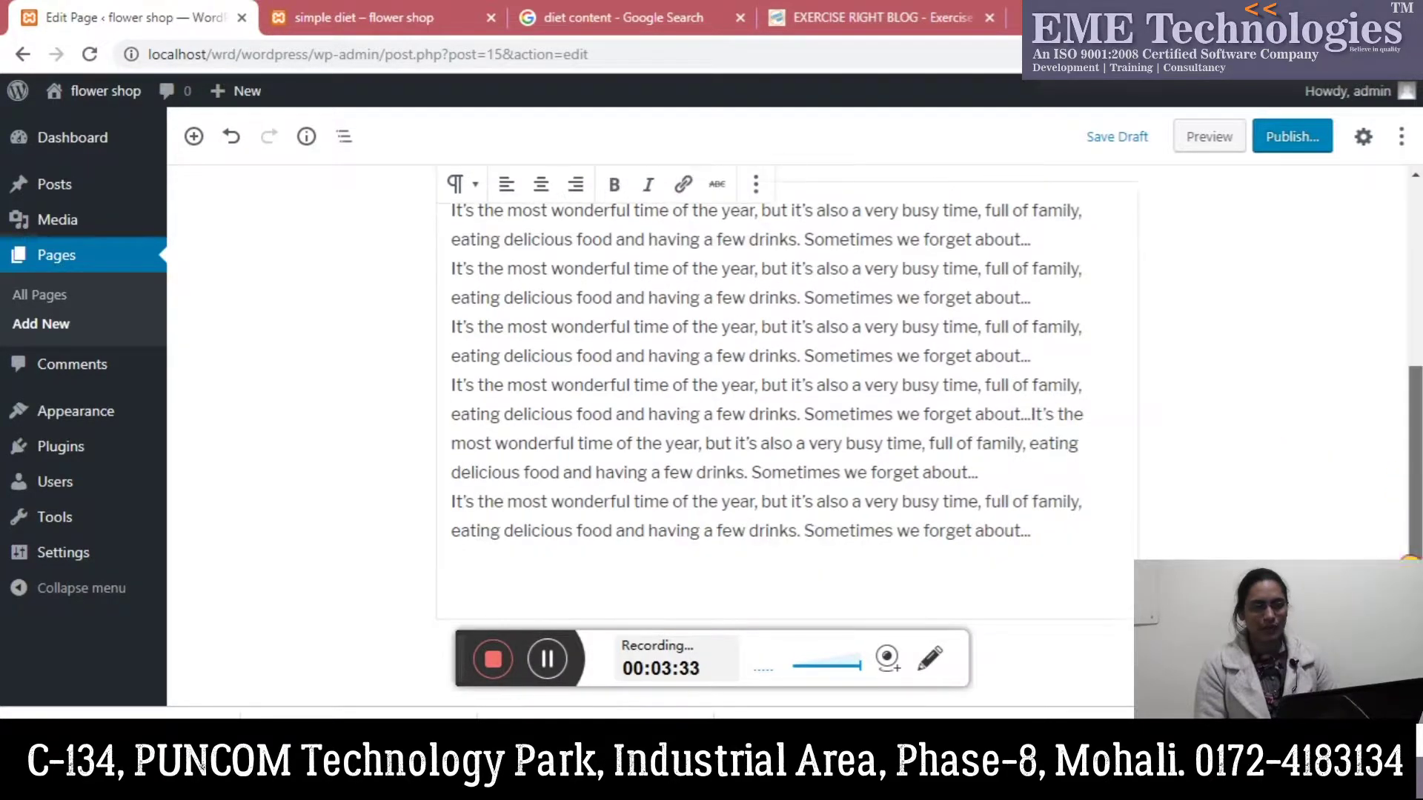
left_click(494, 593)
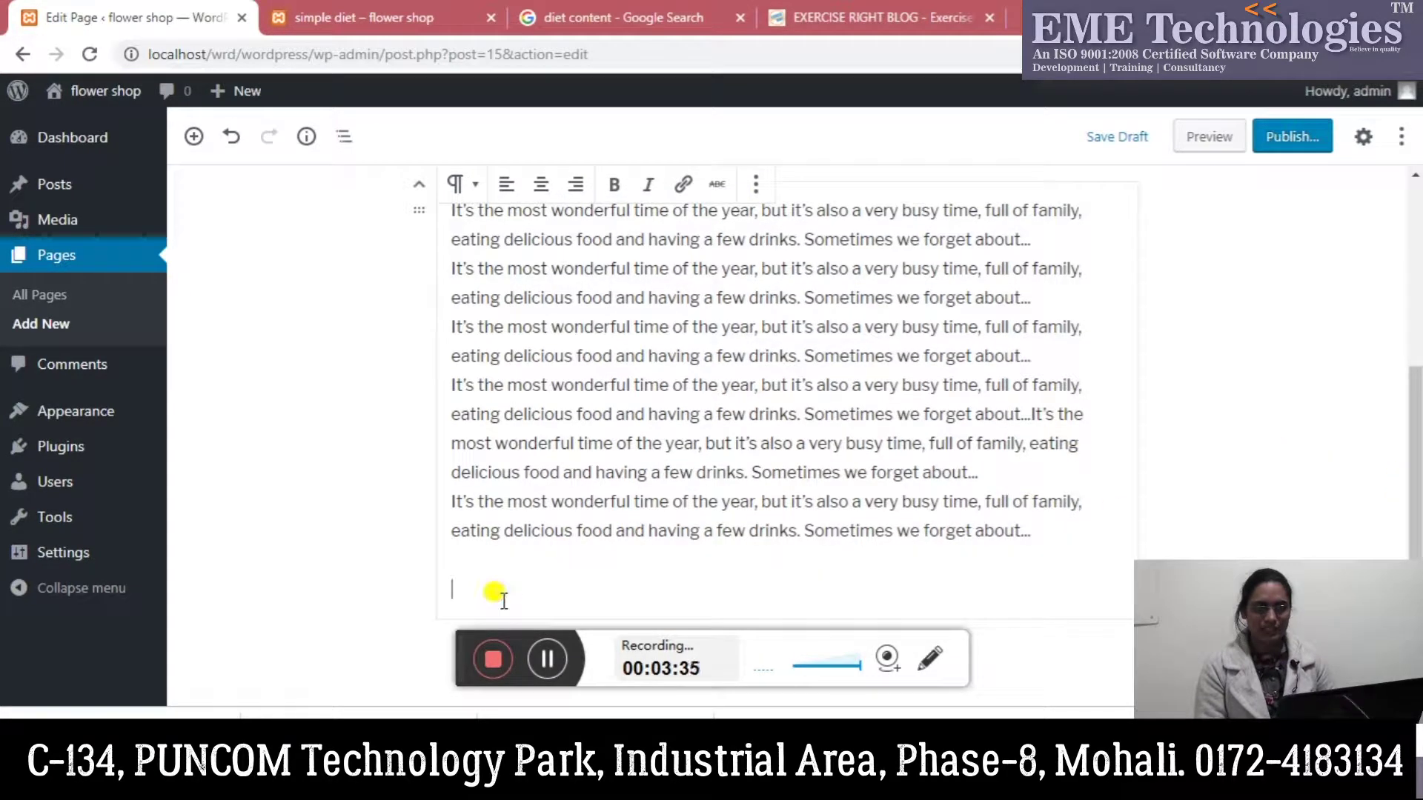
left_click(428, 657)
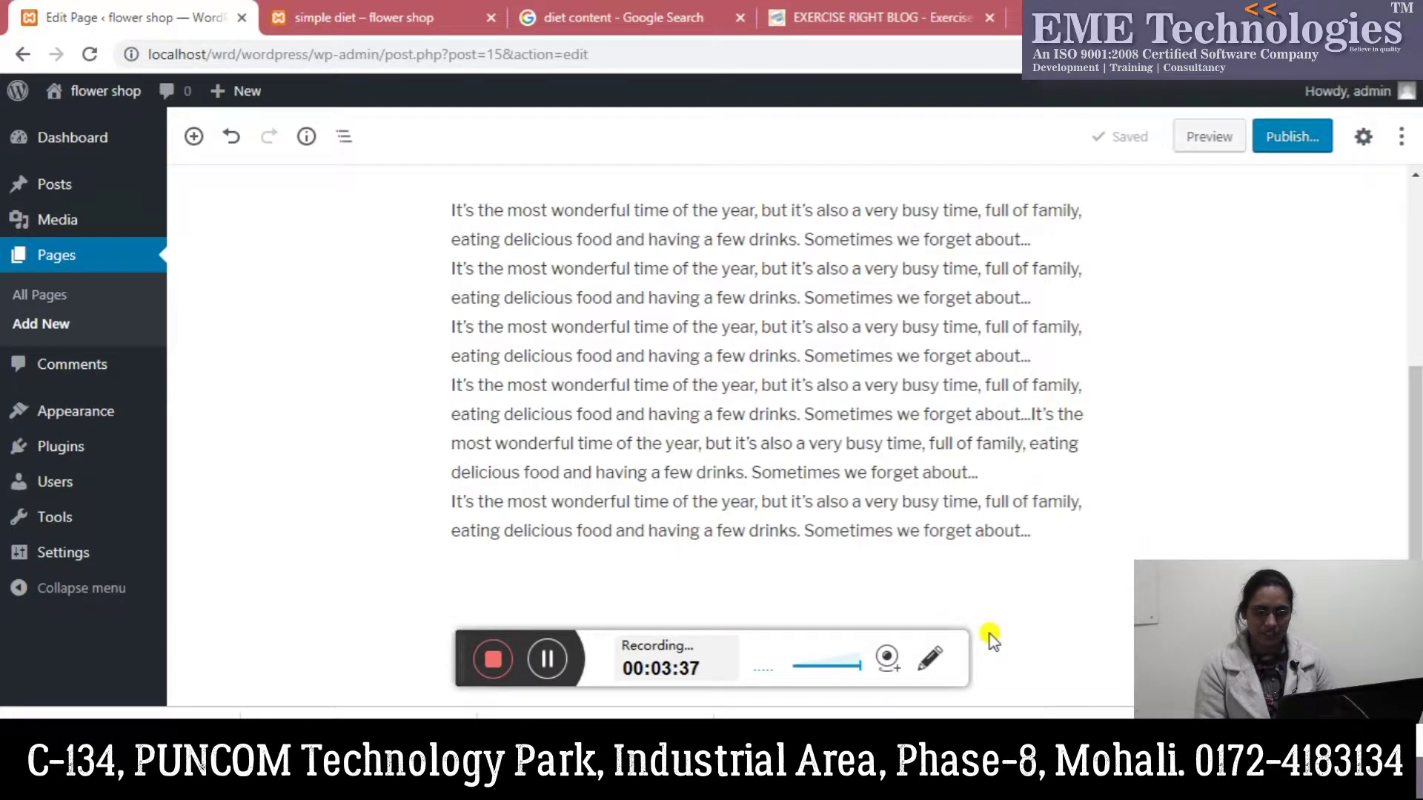
Step: Move the Exercise heading block down one position, below the first paragraph
scroll(1415, 524, "up", 10)
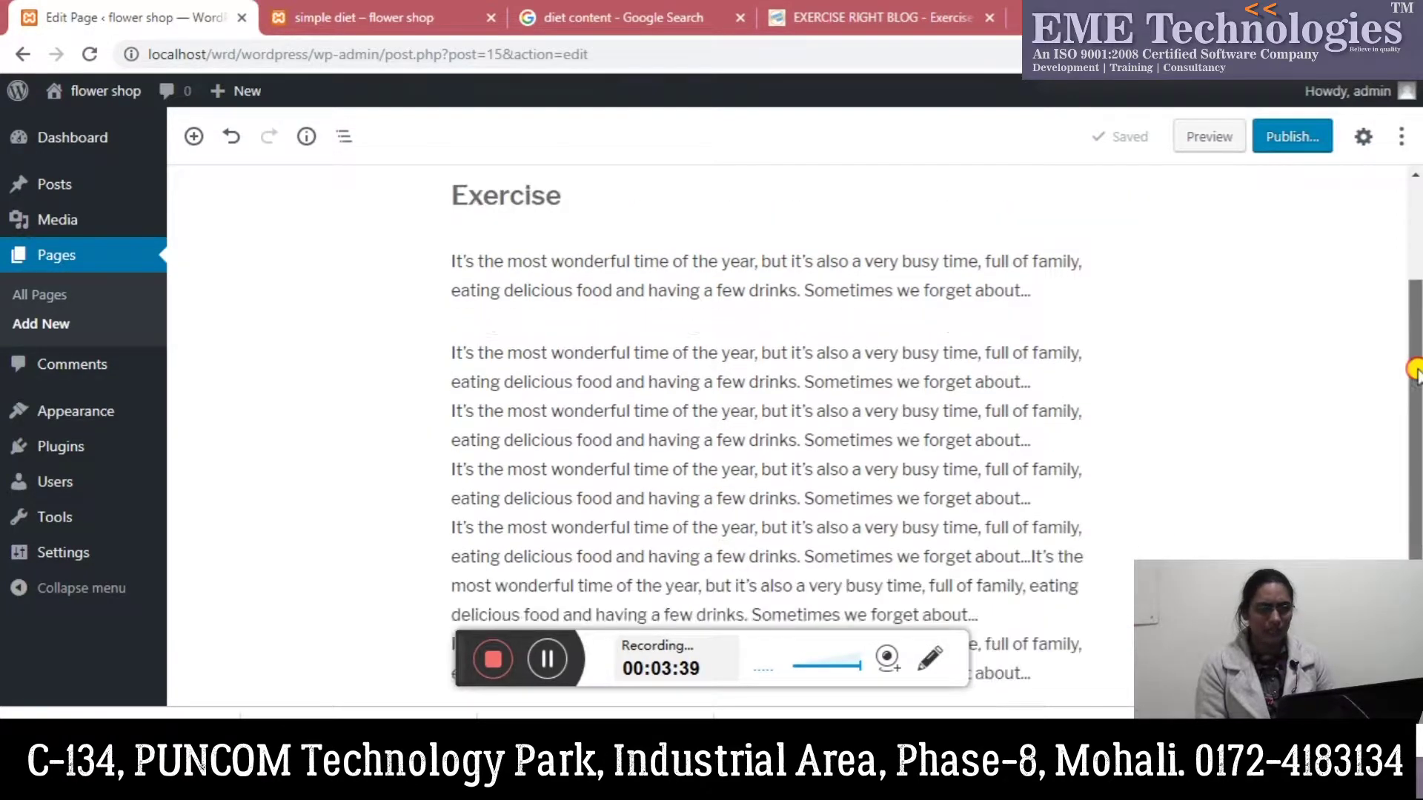
left_click(605, 360)
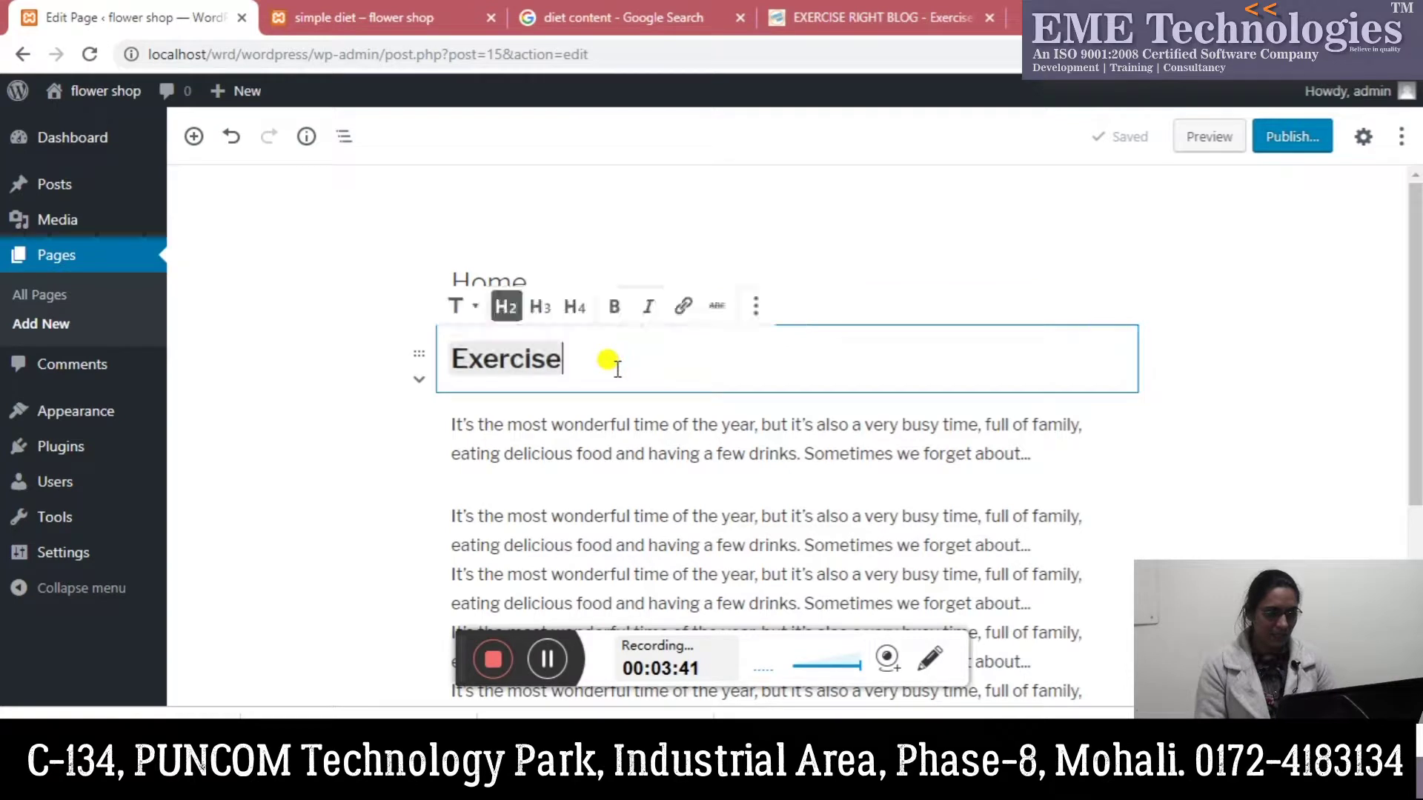
left_click(418, 381)
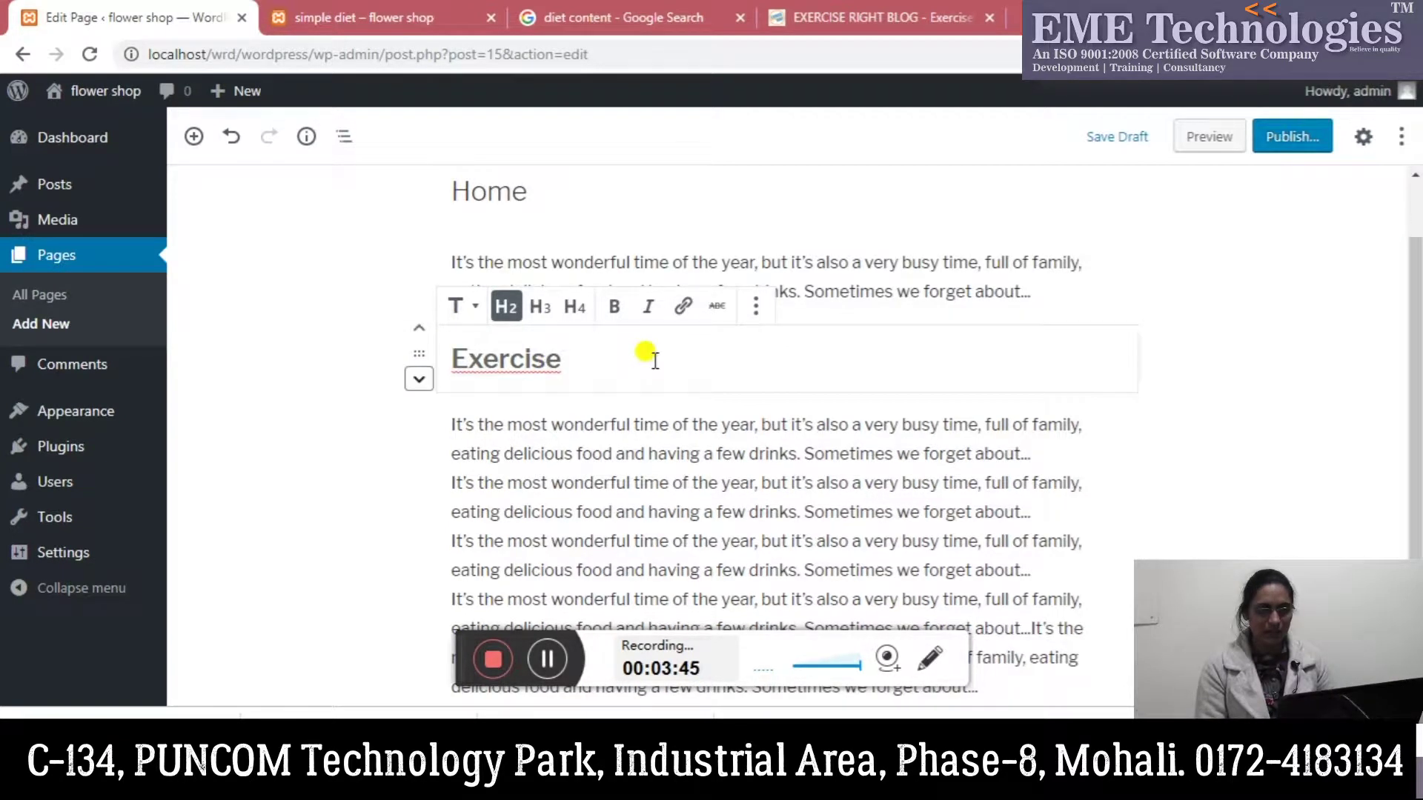
left_click(753, 311)
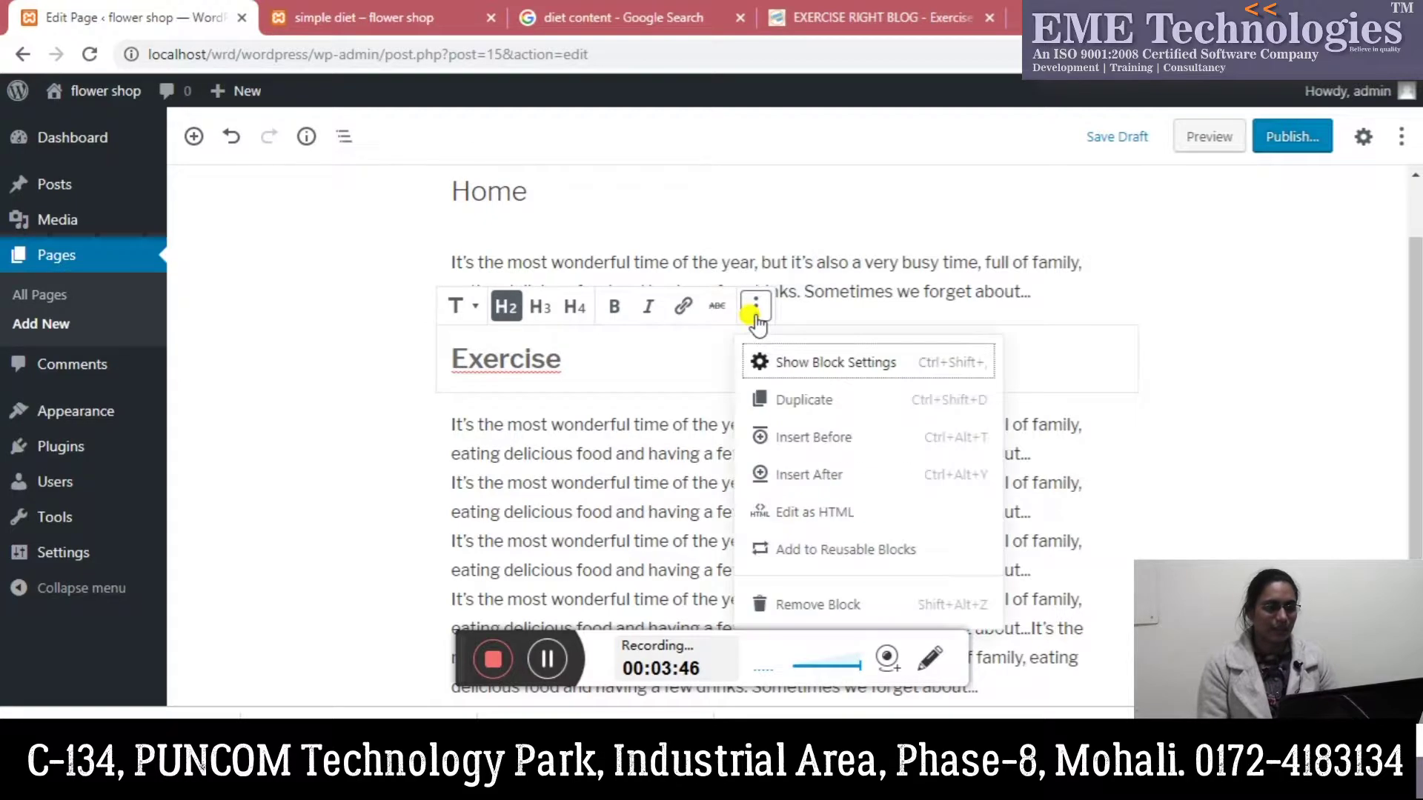
left_click(634, 334)
left_click_drag(519, 345, 461, 349)
left_click(581, 364)
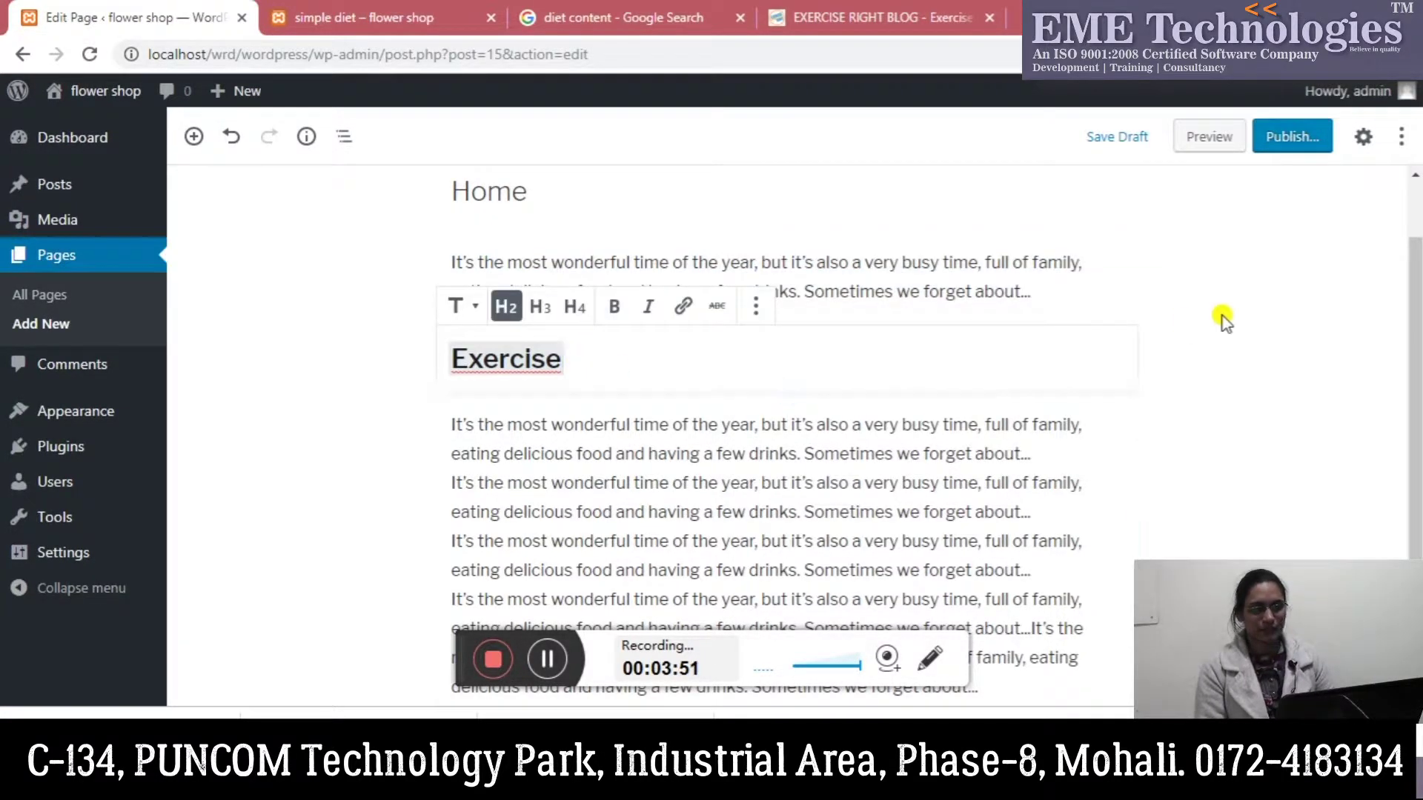
Step: Try centre and right alignment on the long paragraph below the Exercise heading, and set it to left alignment
left_click_drag(1408, 348, 1410, 307)
scroll(1410, 308, "down", 3)
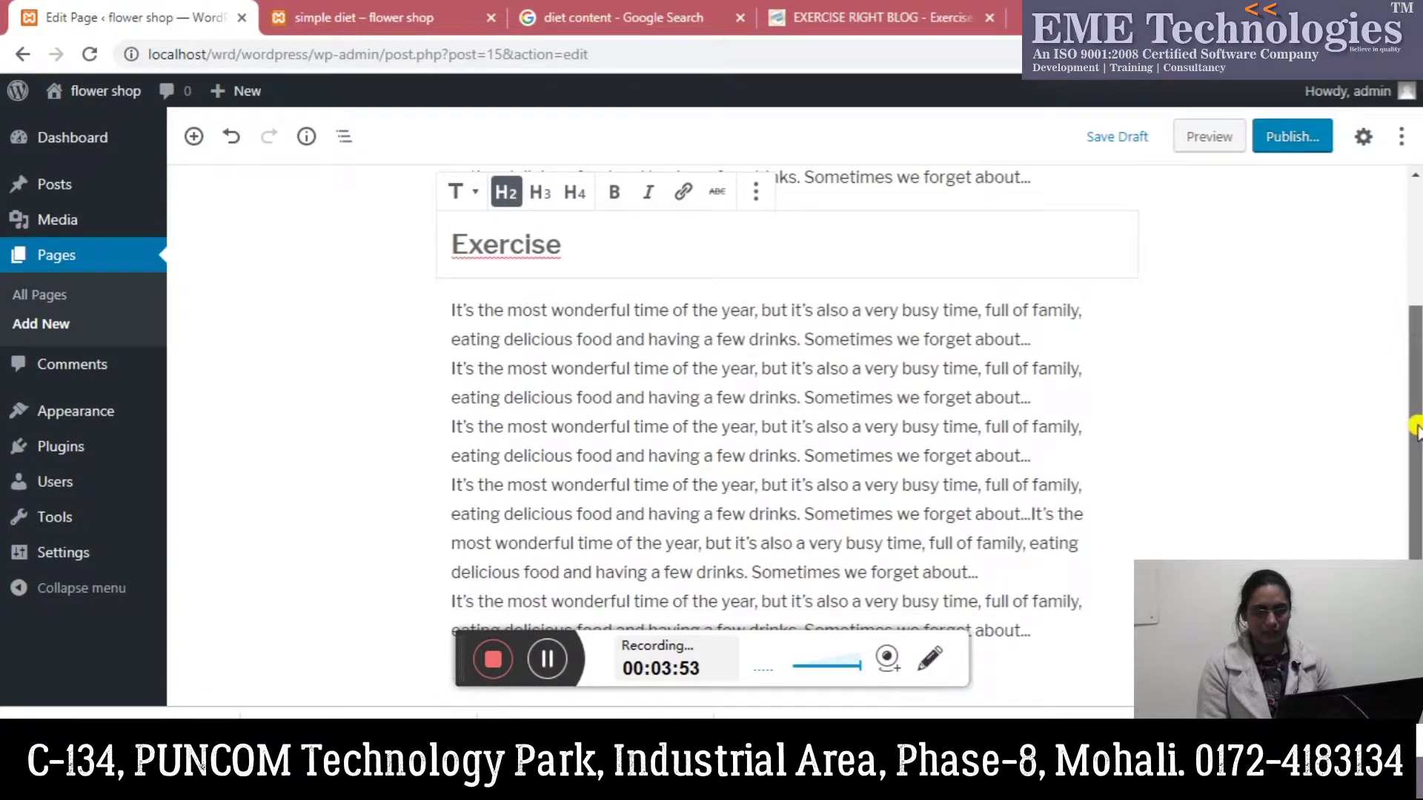
left_click(1064, 353)
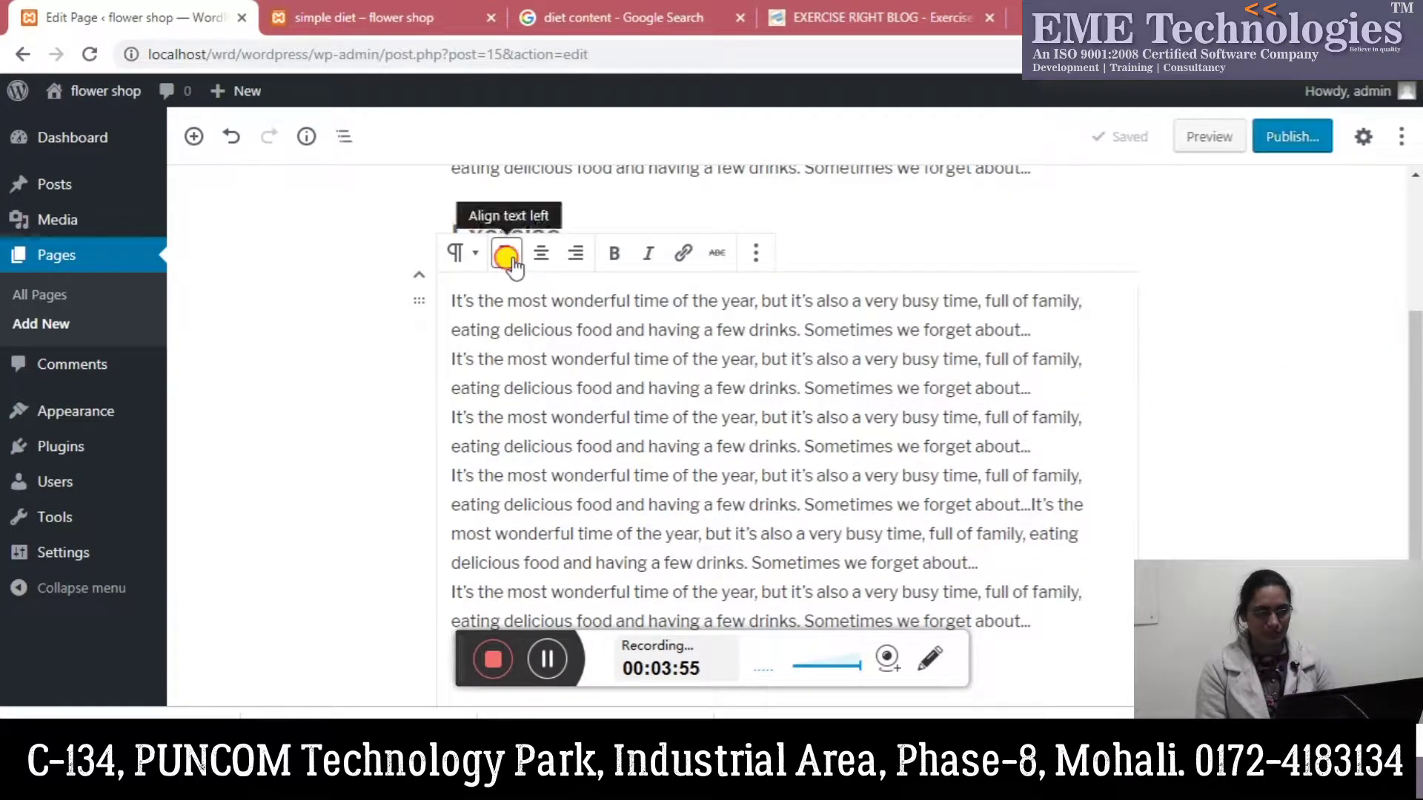
left_click(540, 256)
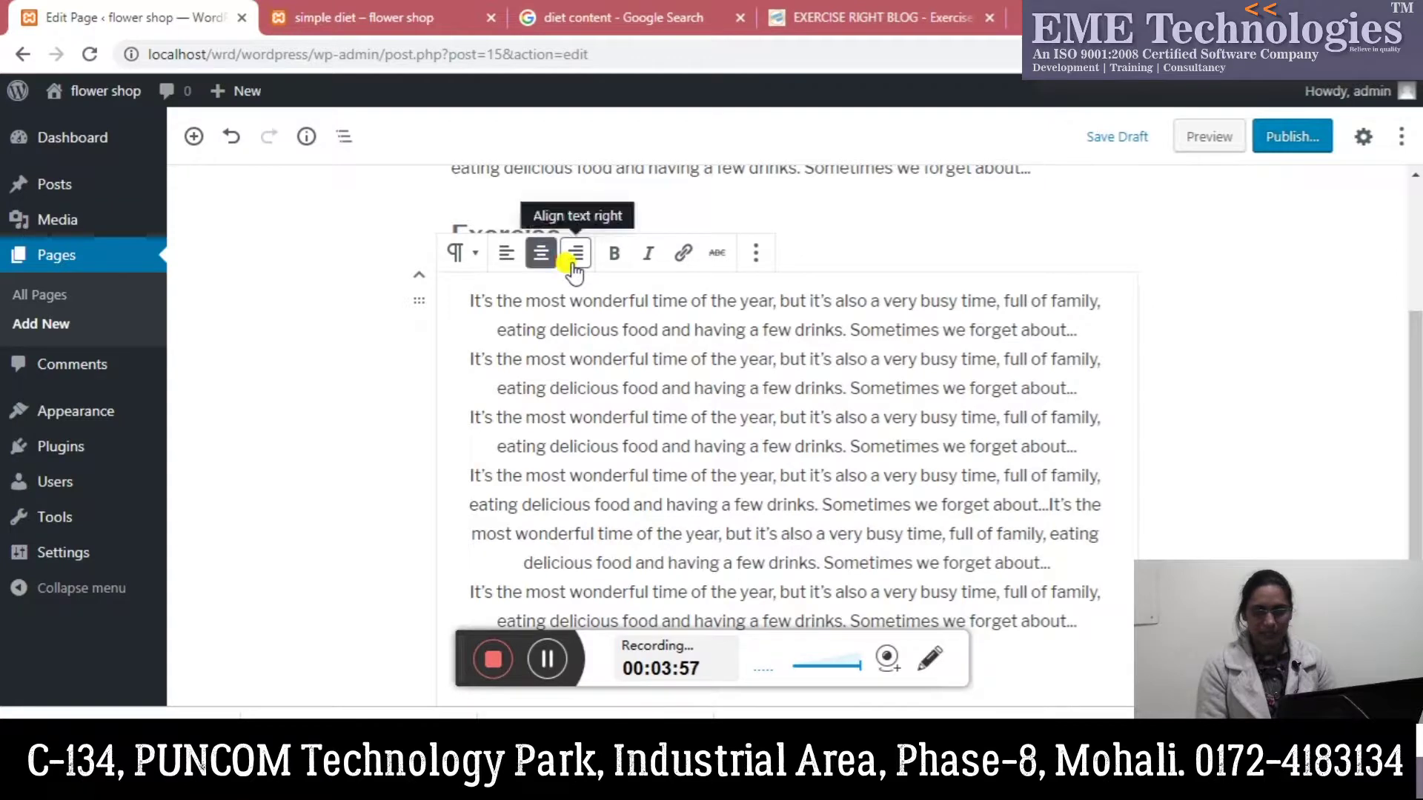
left_click(573, 254)
left_click(507, 256)
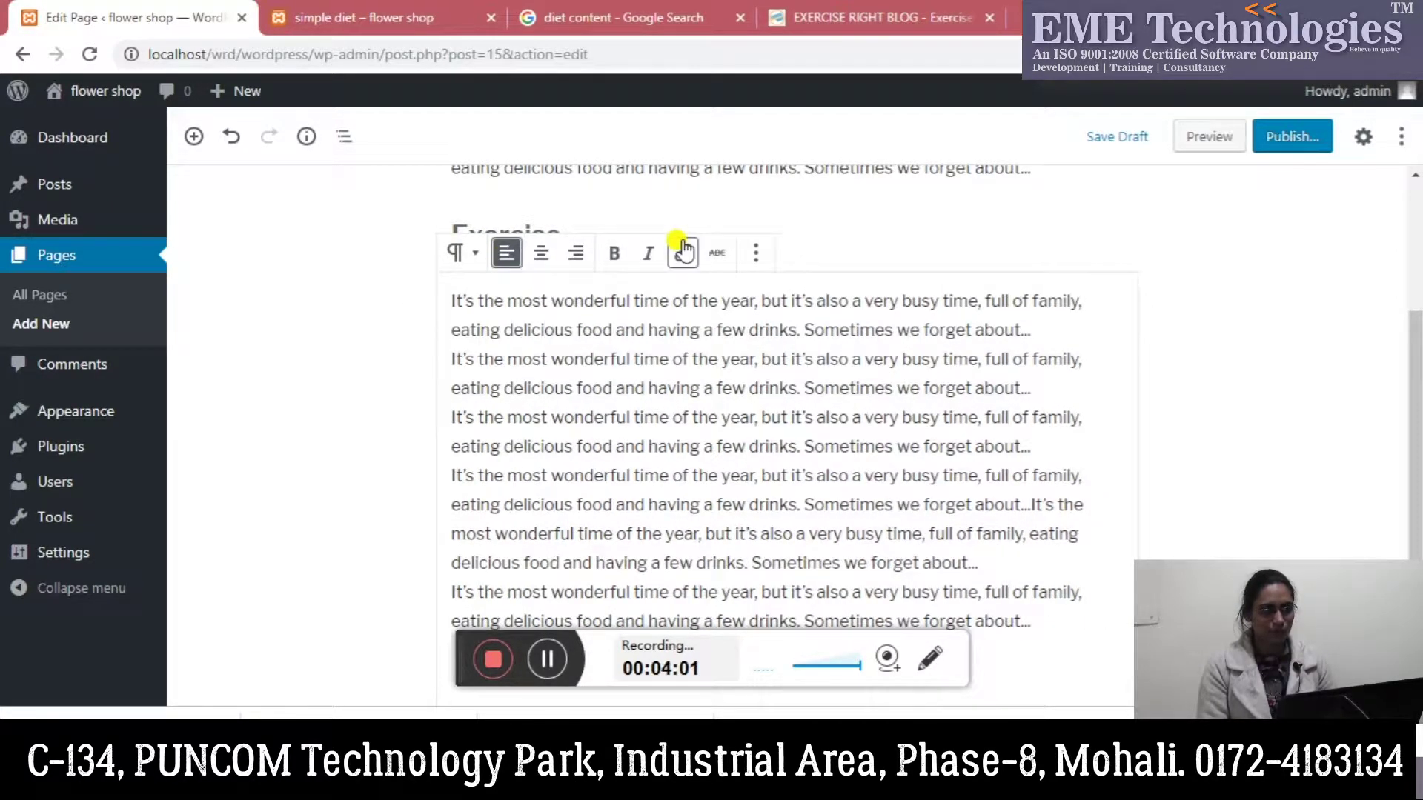
left_click_drag(511, 330, 478, 443)
mouse_move(420, 315)
left_mouse_down()
mouse_move(409, 445)
mouse_move(426, 273)
mouse_move(428, 289)
left_mouse_up()
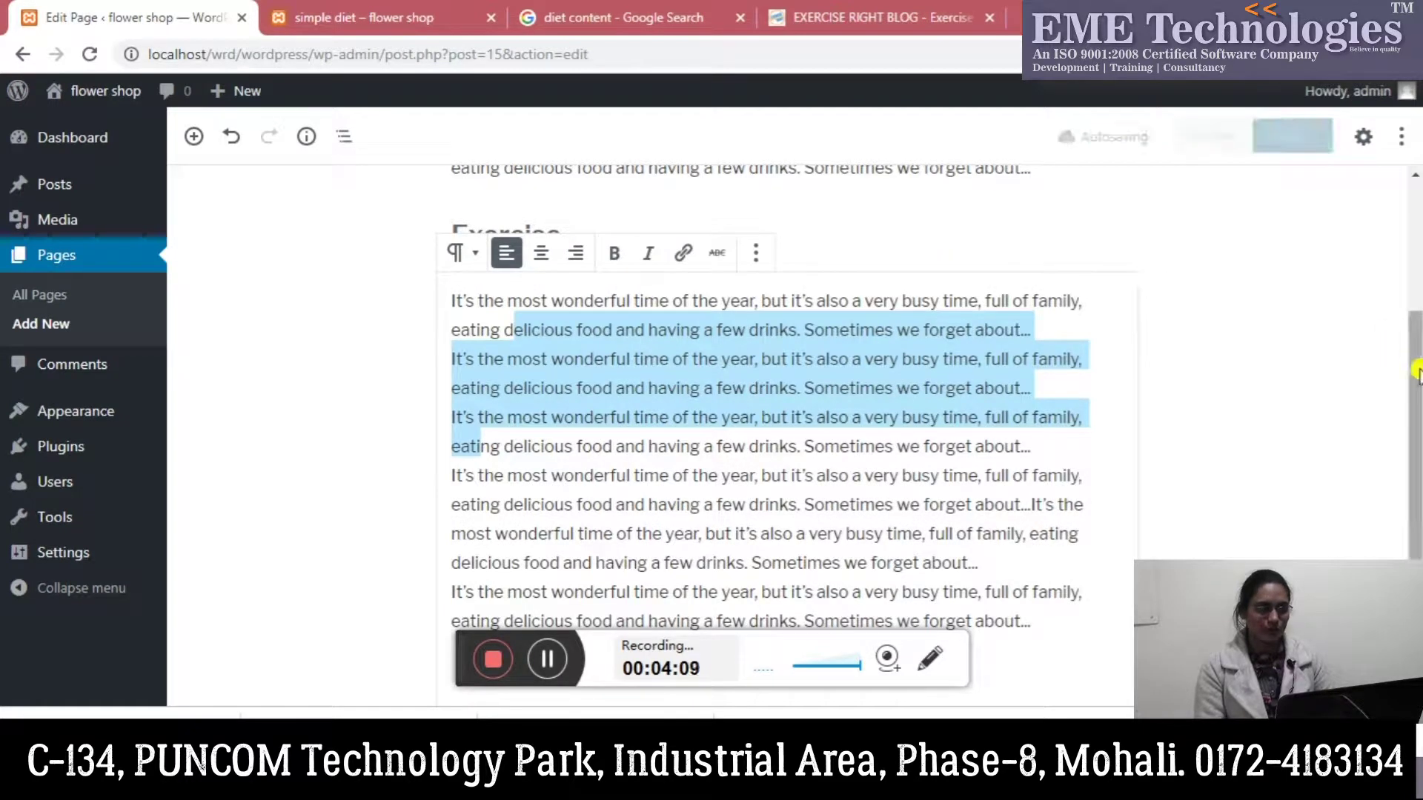
scroll(1416, 370, "down", 1)
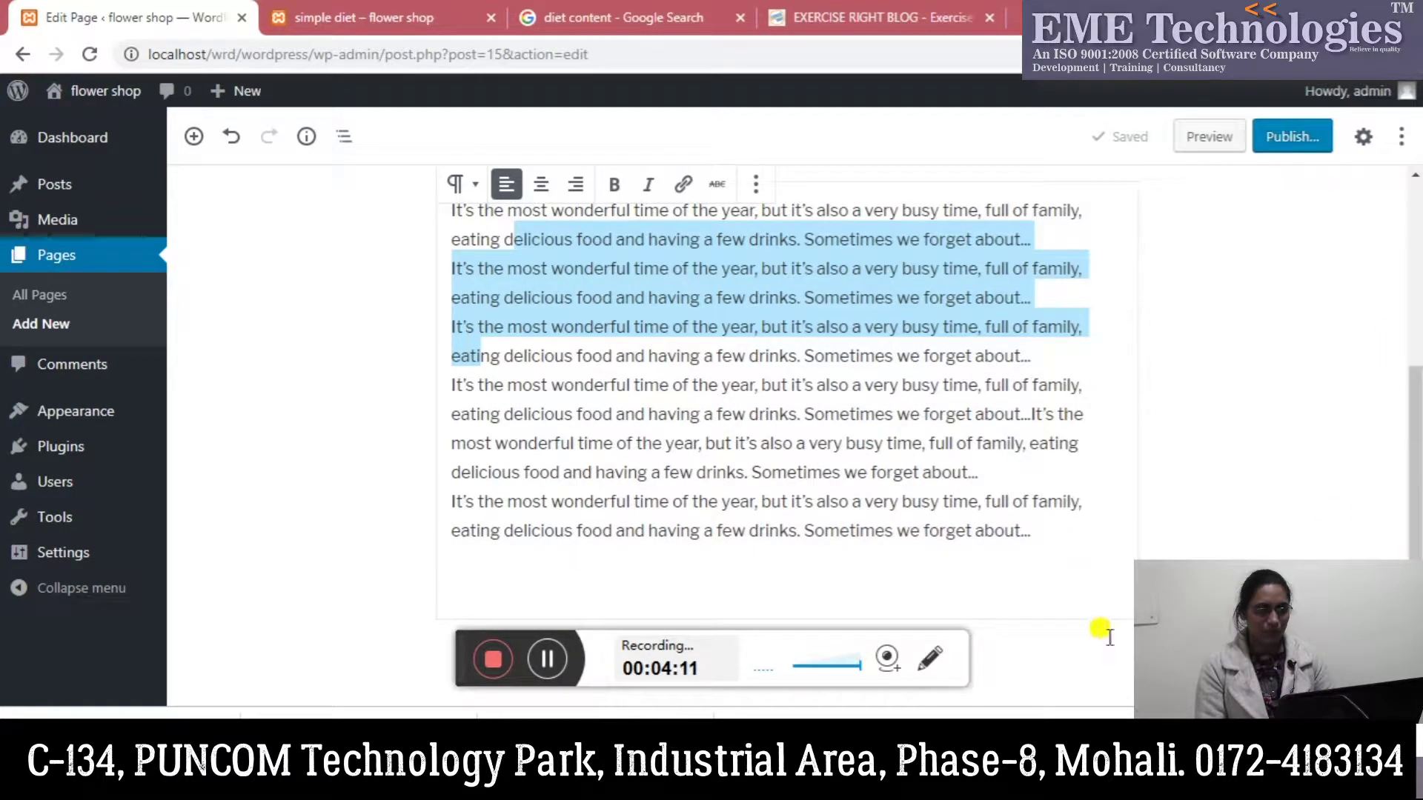
left_click(1108, 634)
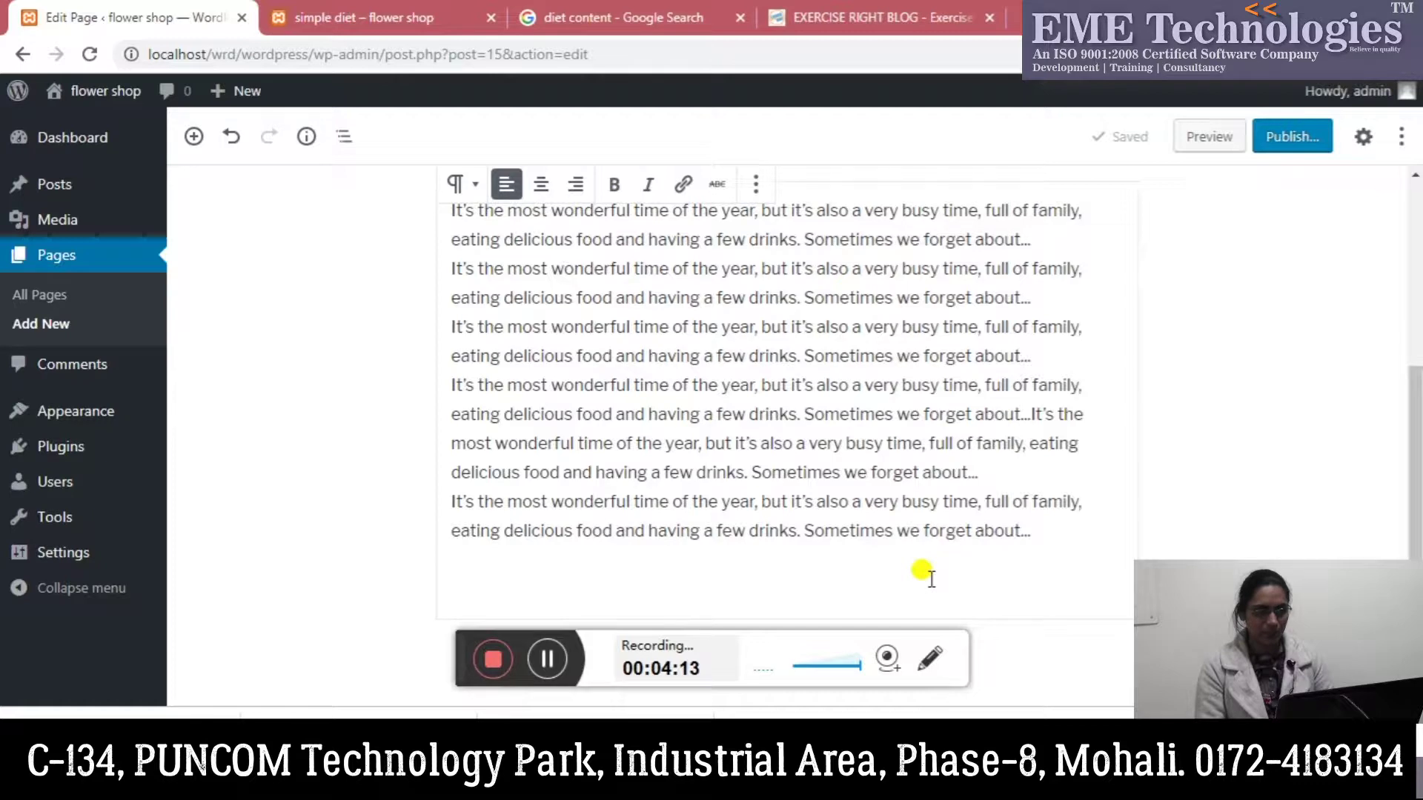
left_click(424, 664)
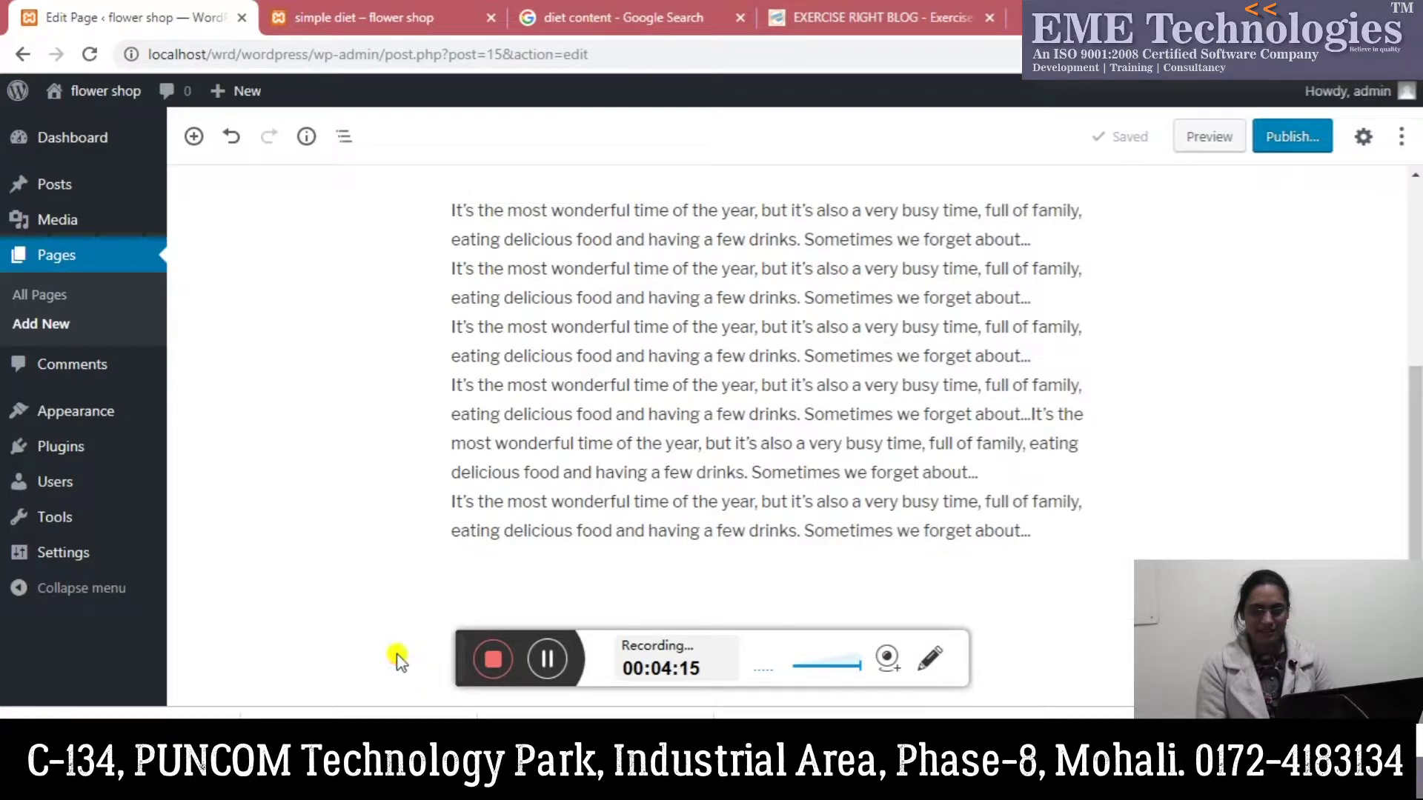
Step: Publish the Home page immediately with public visibility
left_click_drag(1415, 511, 1406, 330)
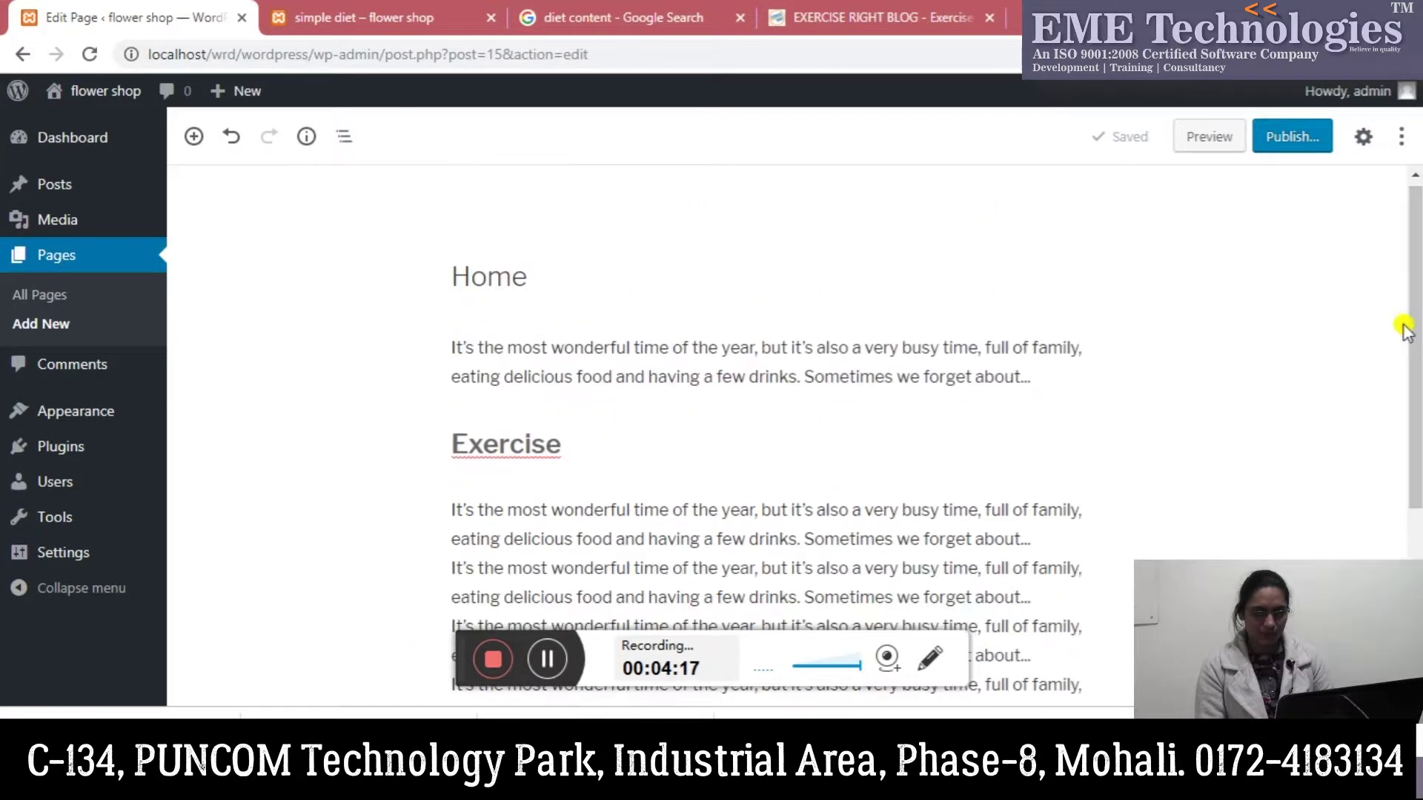
left_click(1288, 139)
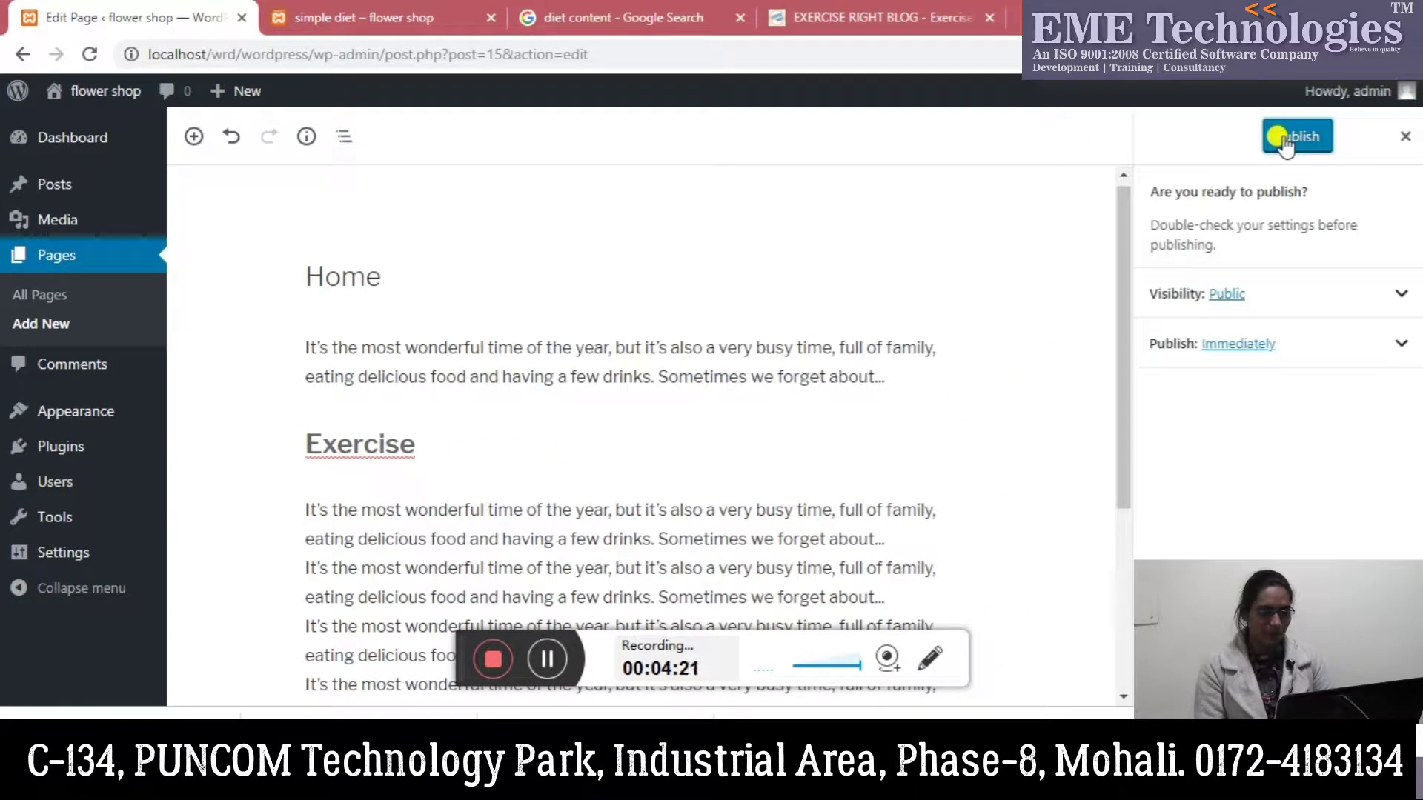
left_click(1286, 141)
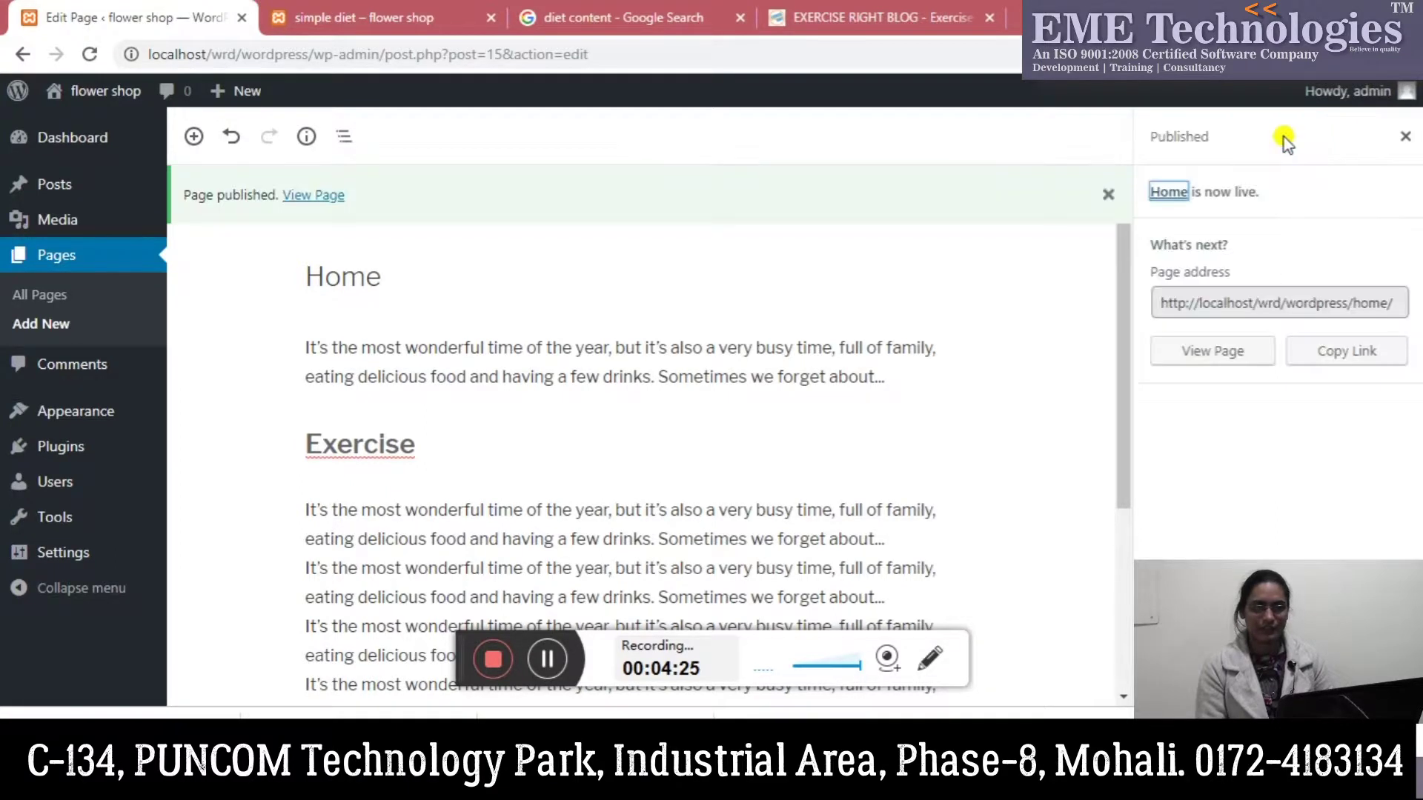
Step: View the published Home page on the site and look through its content
left_click(1219, 357)
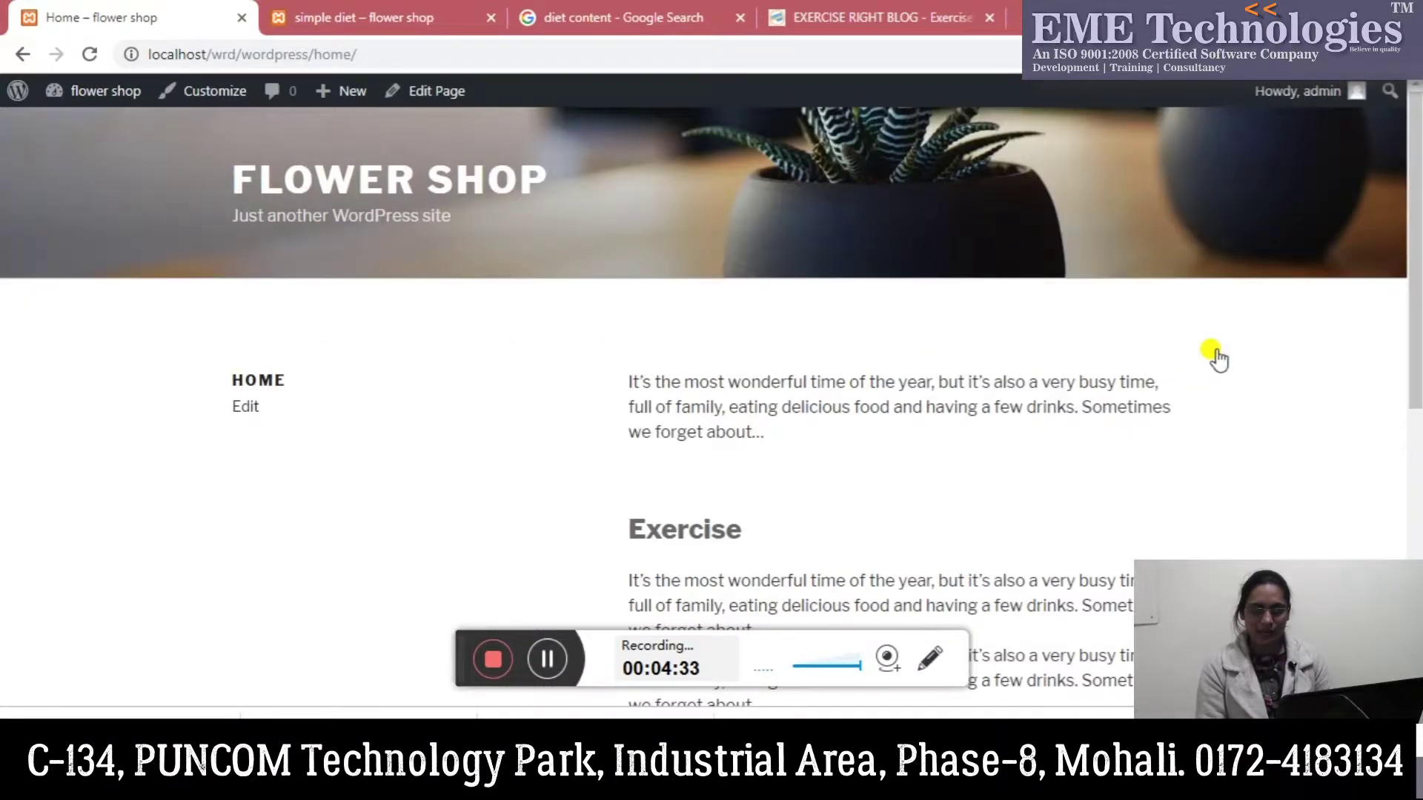
mouse_move(1414, 296)
left_mouse_down()
mouse_move(1414, 556)
mouse_move(1414, 267)
mouse_move(1414, 295)
left_mouse_up()
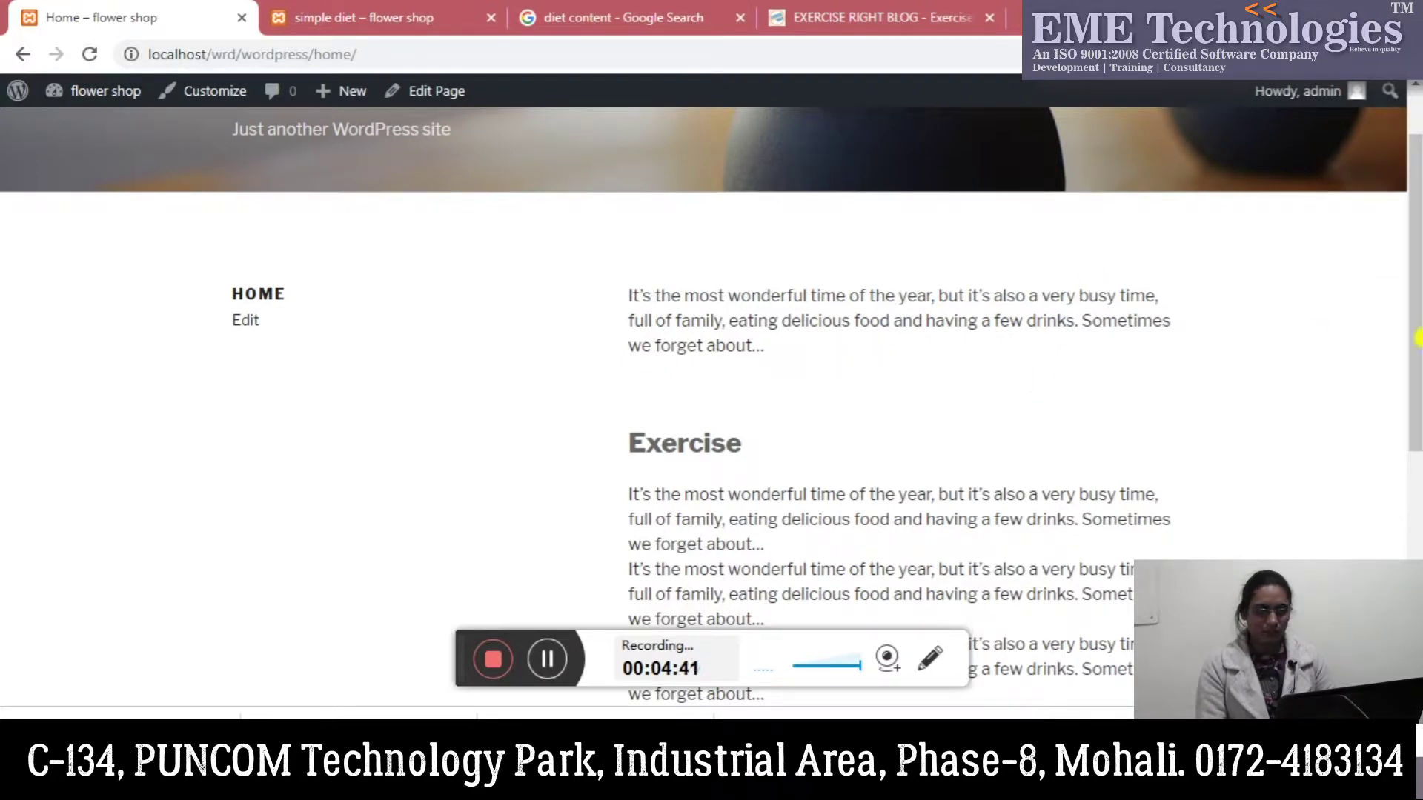
left_click_drag(1414, 326, 1364, 147)
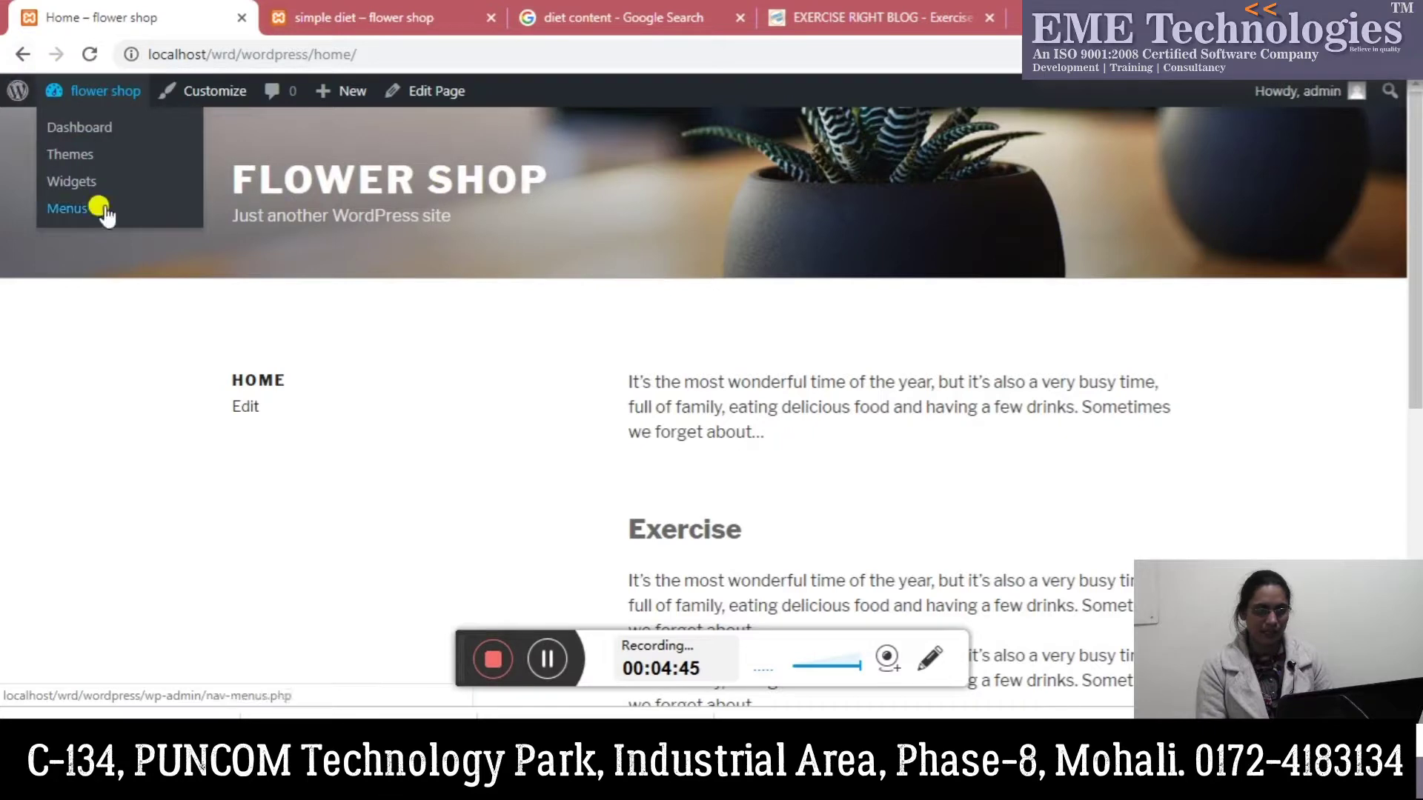
Step: Reopen the Home page for editing and delete the paragraph block above the Exercise heading
left_click(245, 415)
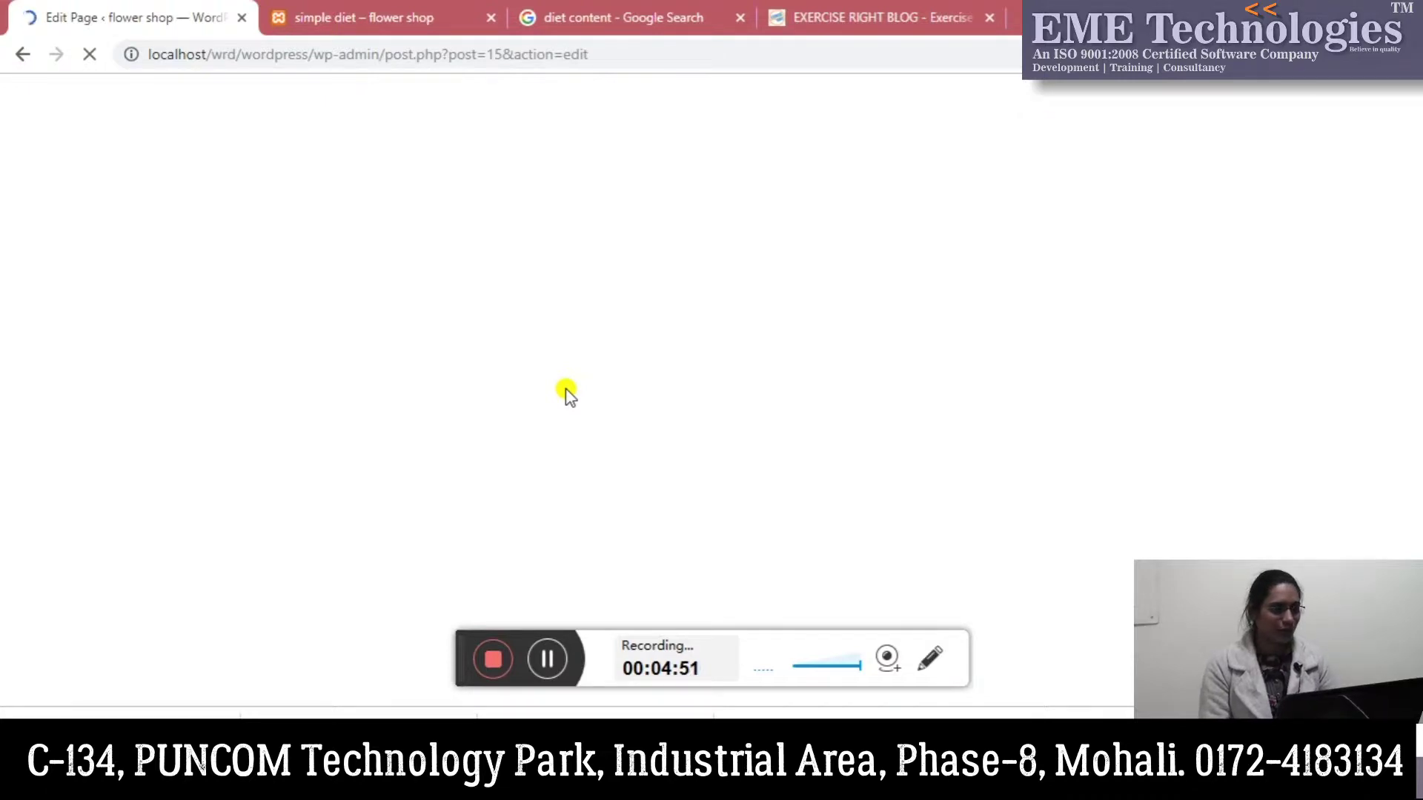
left_click_drag(1049, 393, 436, 363)
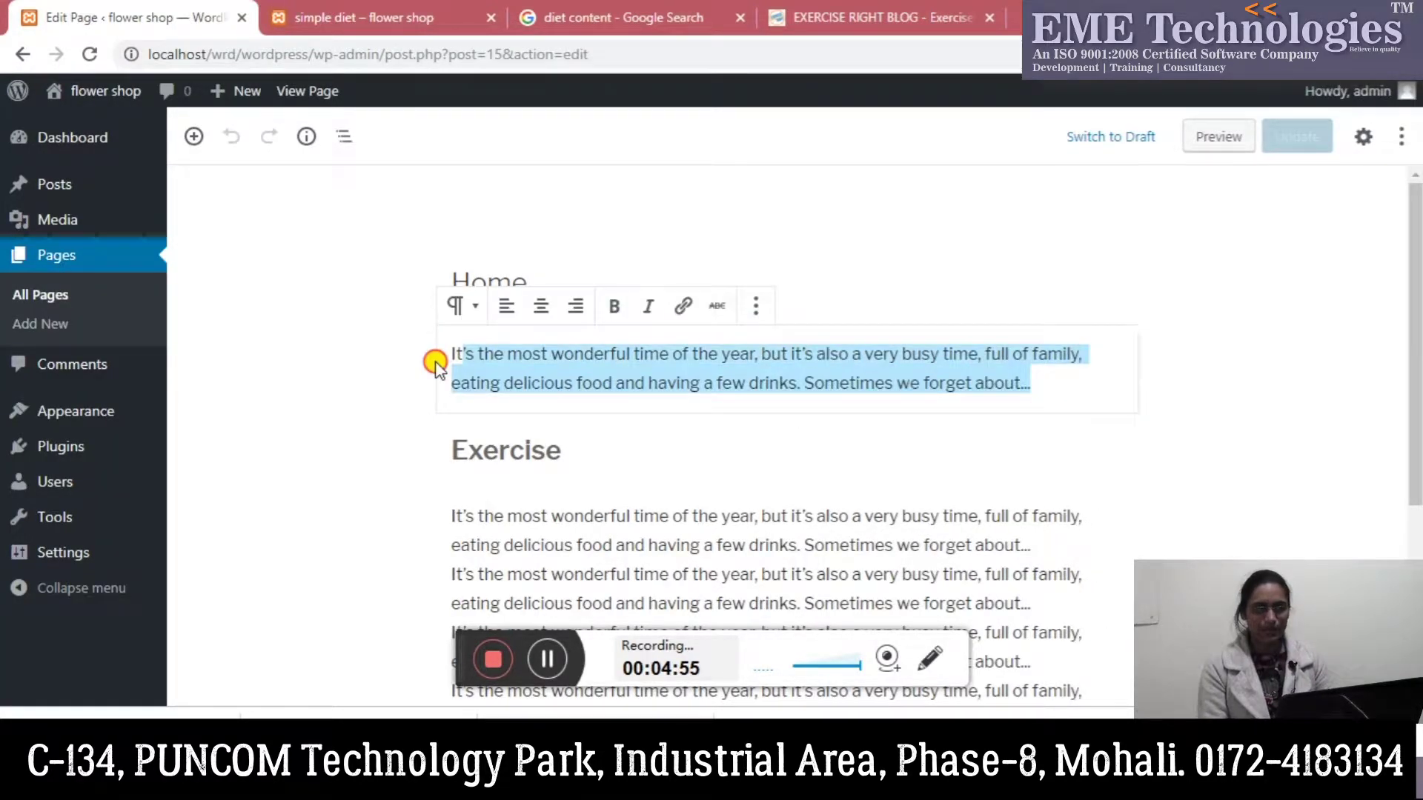
key("BackSpace")
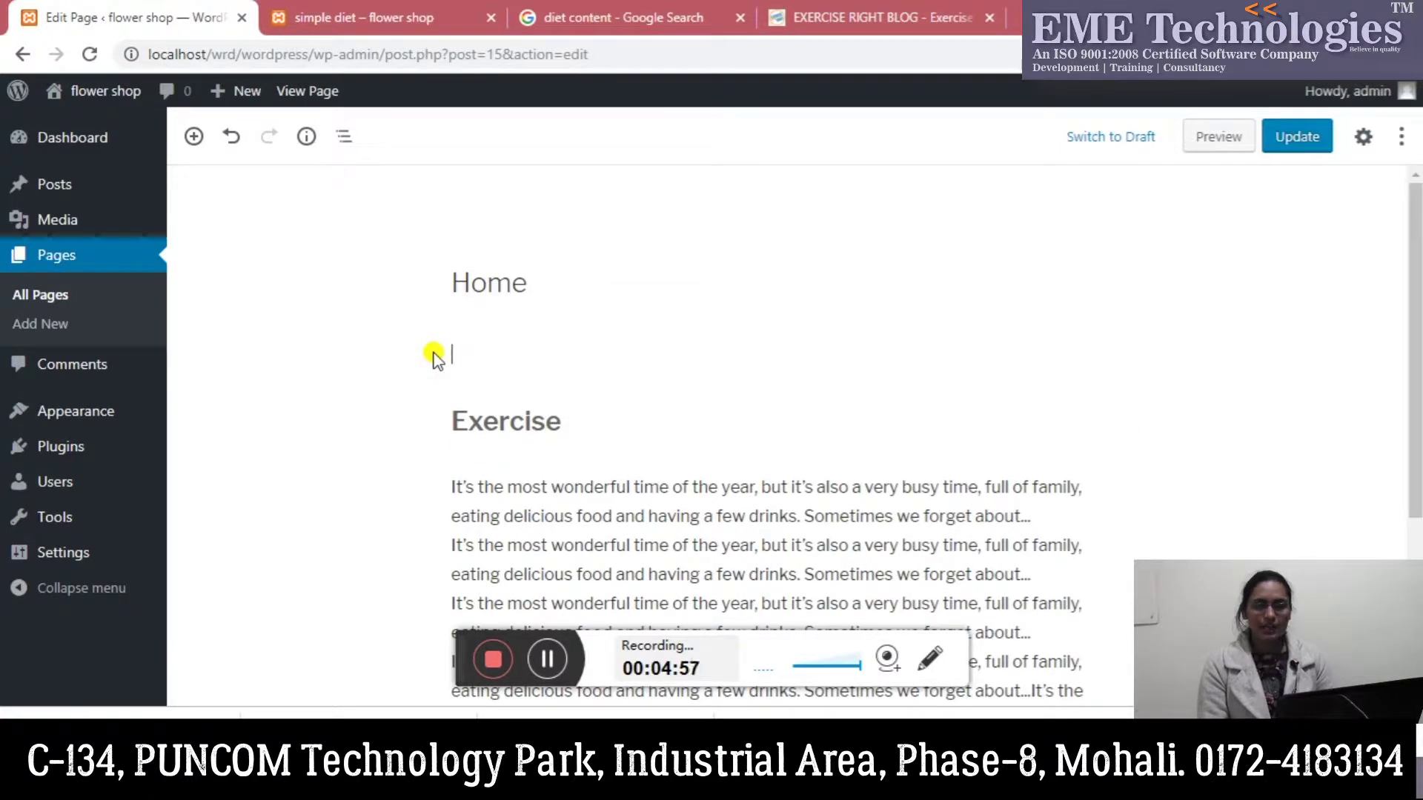
key("BackSpace")
key("BackSpace")
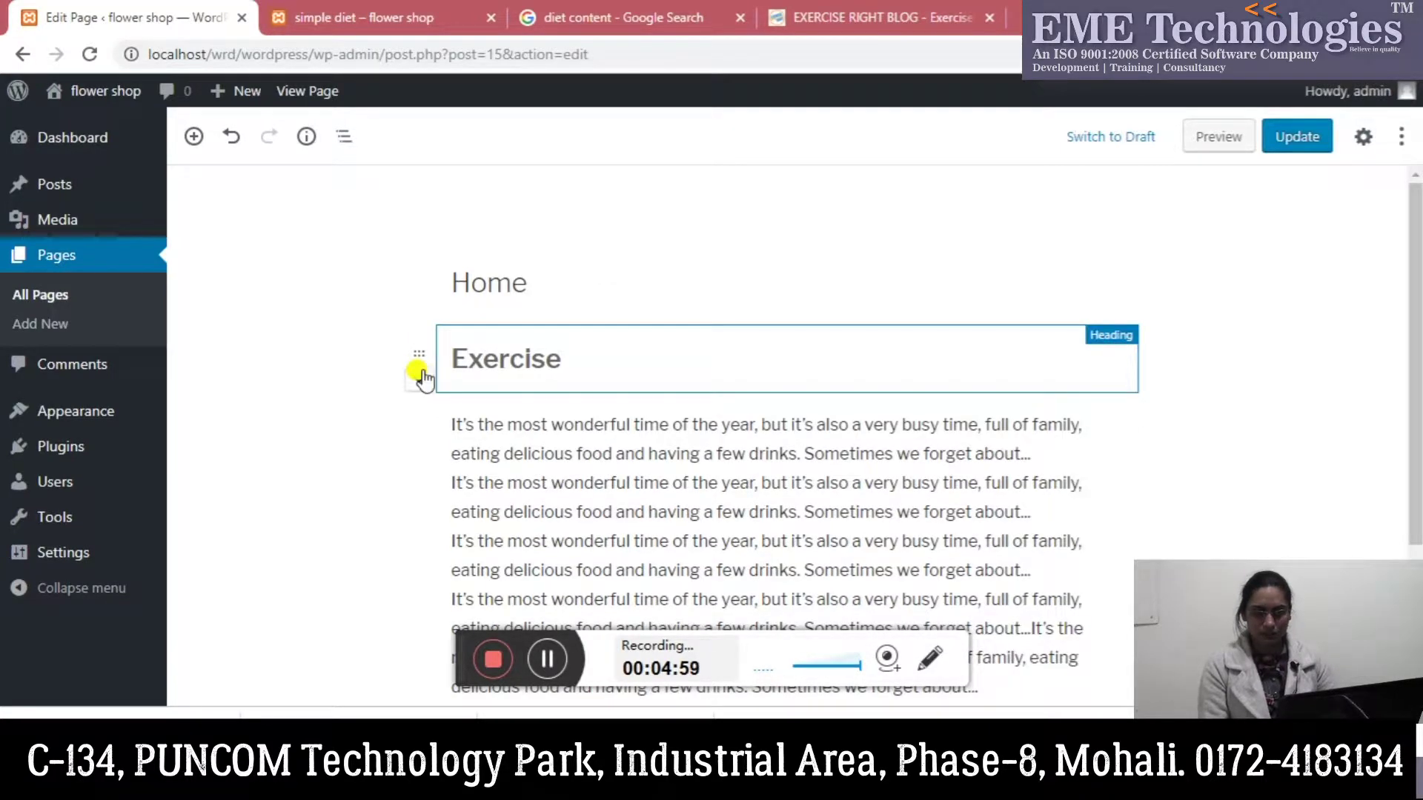
Step: Move the Exercise heading block below the long paragraph and back up above it
left_click(421, 374)
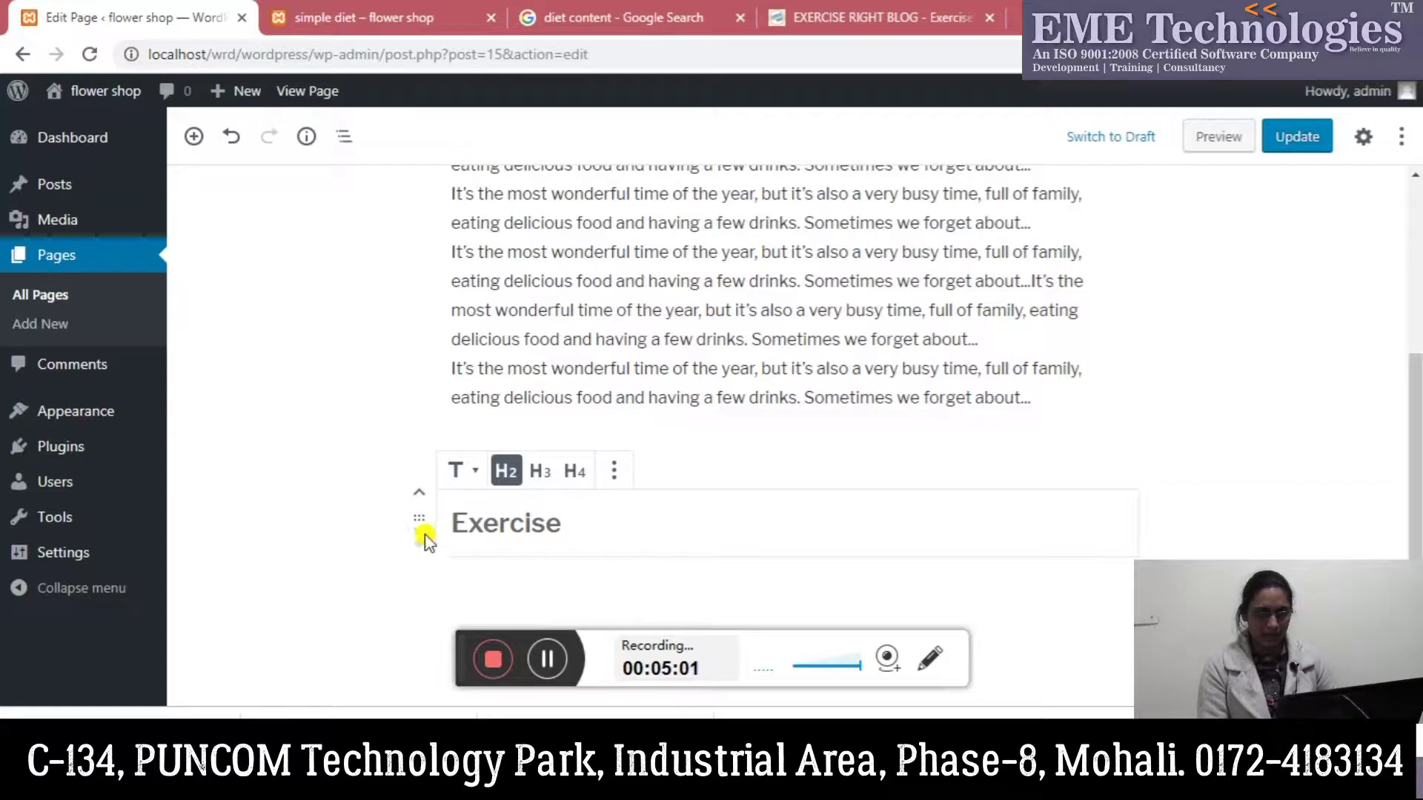
left_click(420, 493)
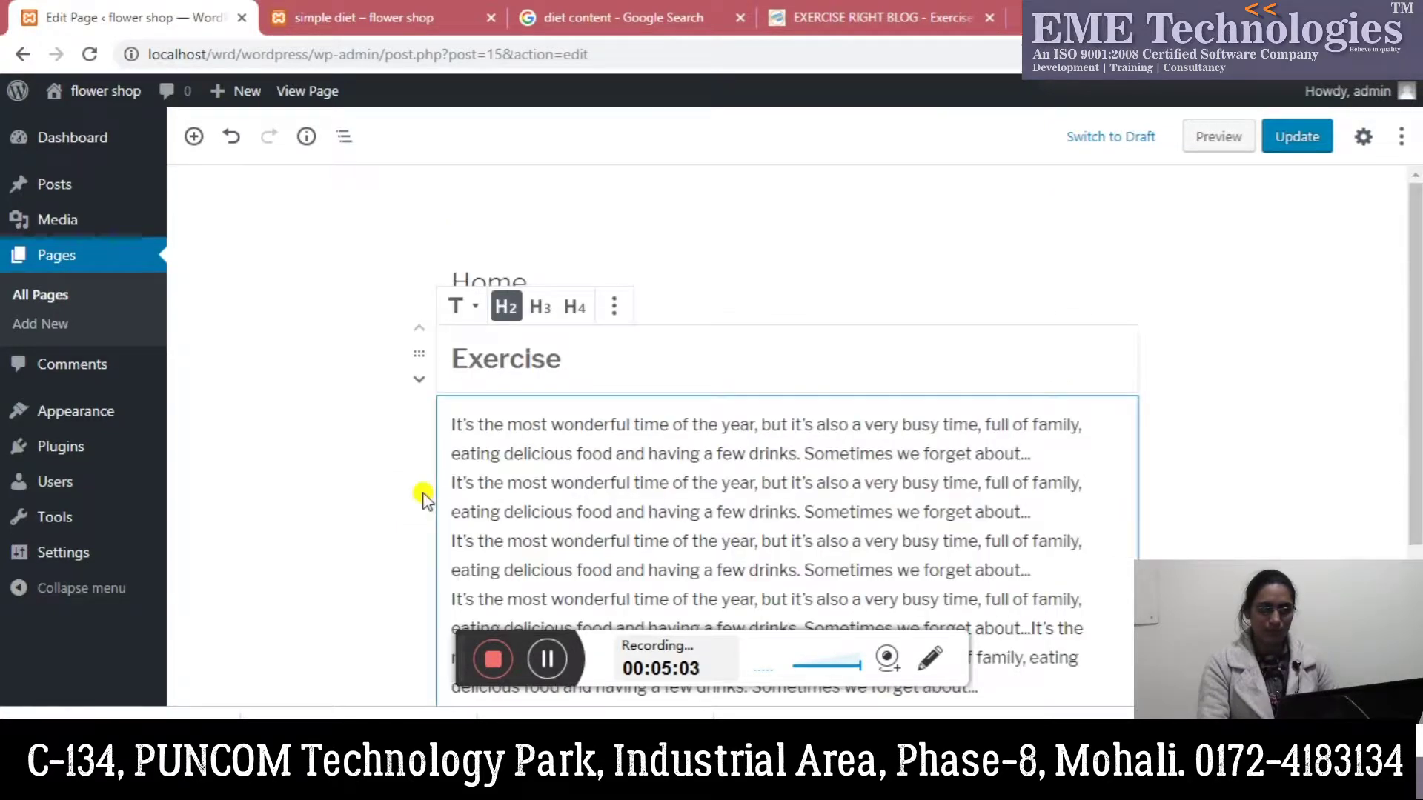
left_click(416, 278)
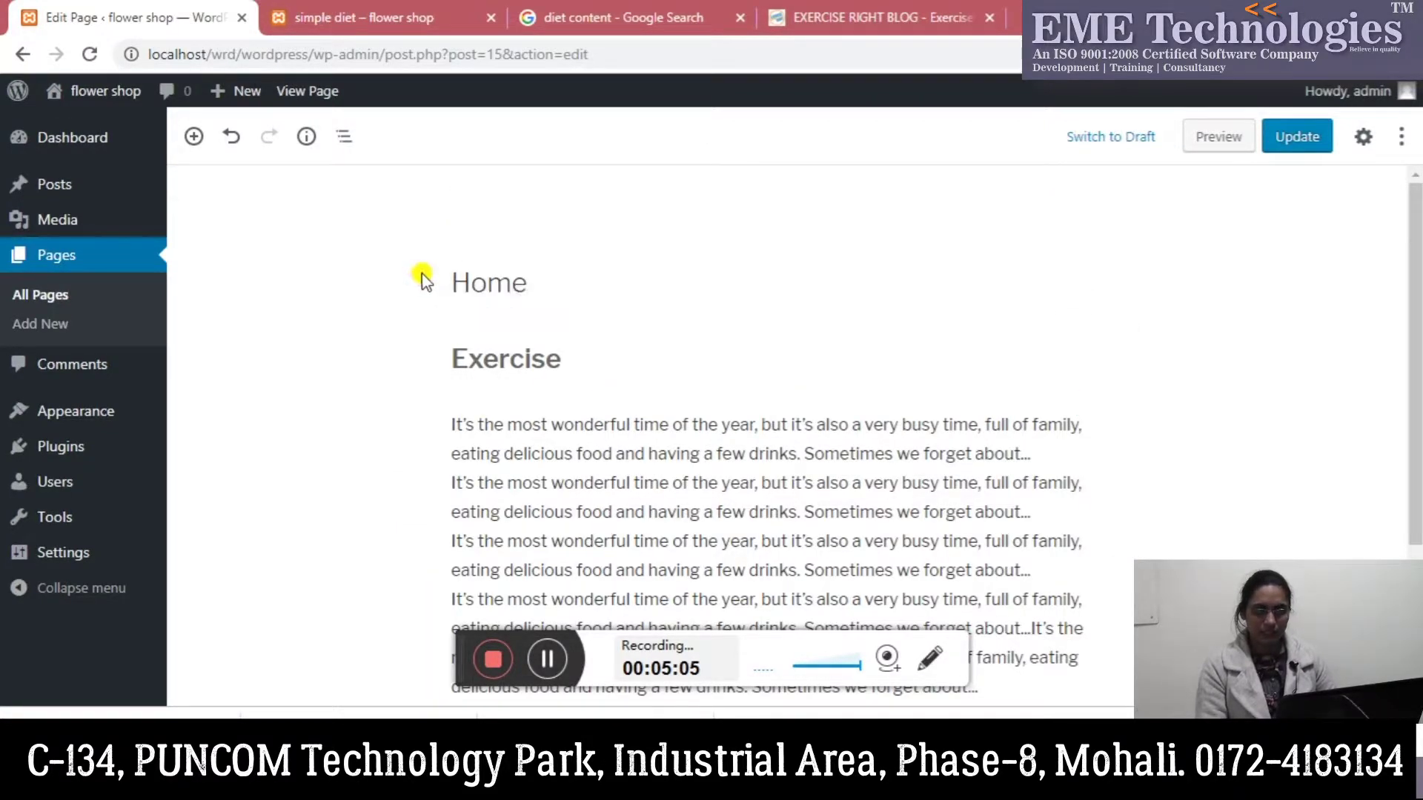
left_click(893, 363)
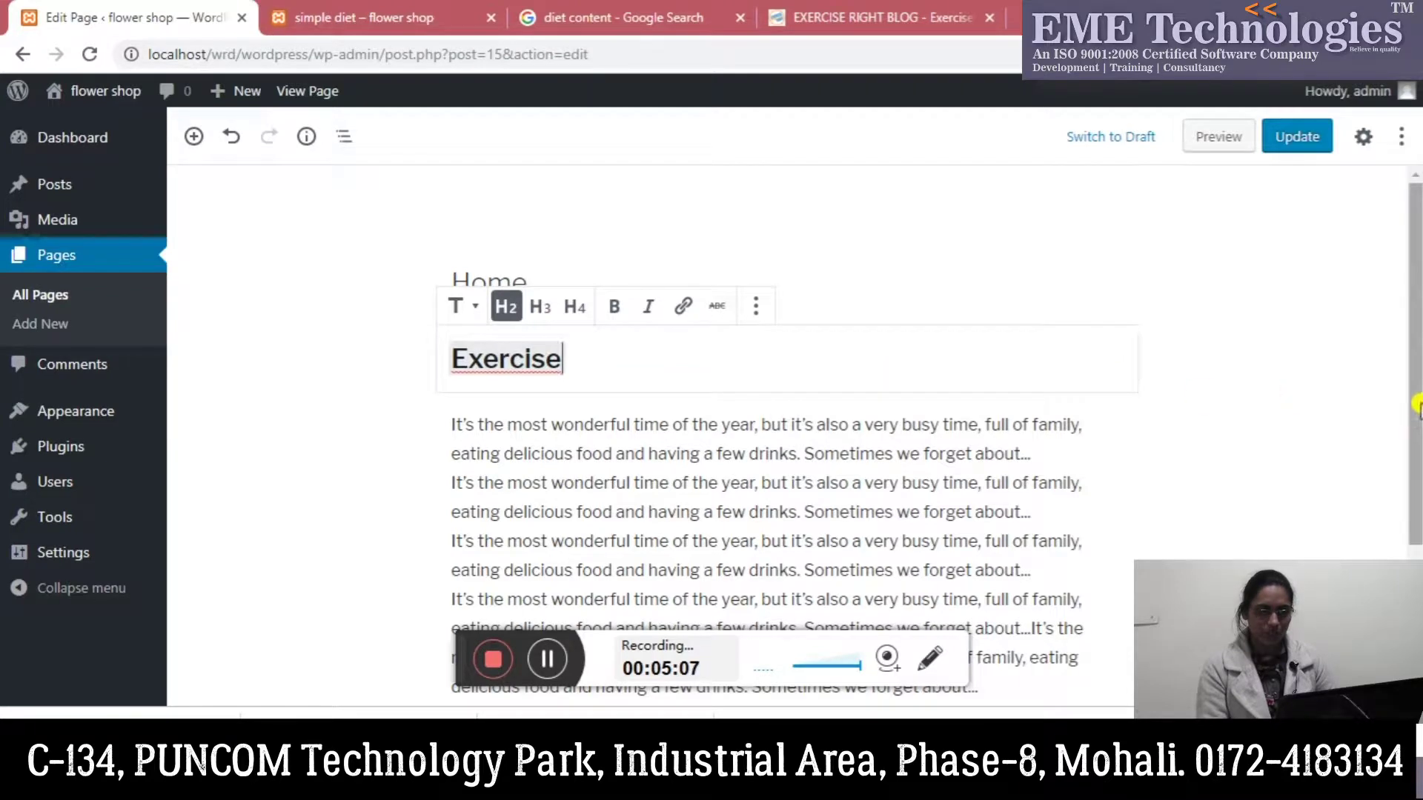
Step: Insert a facebook.com link on a new line at the end of the long paragraph and update the page
scroll(1322, 404, "down", 3)
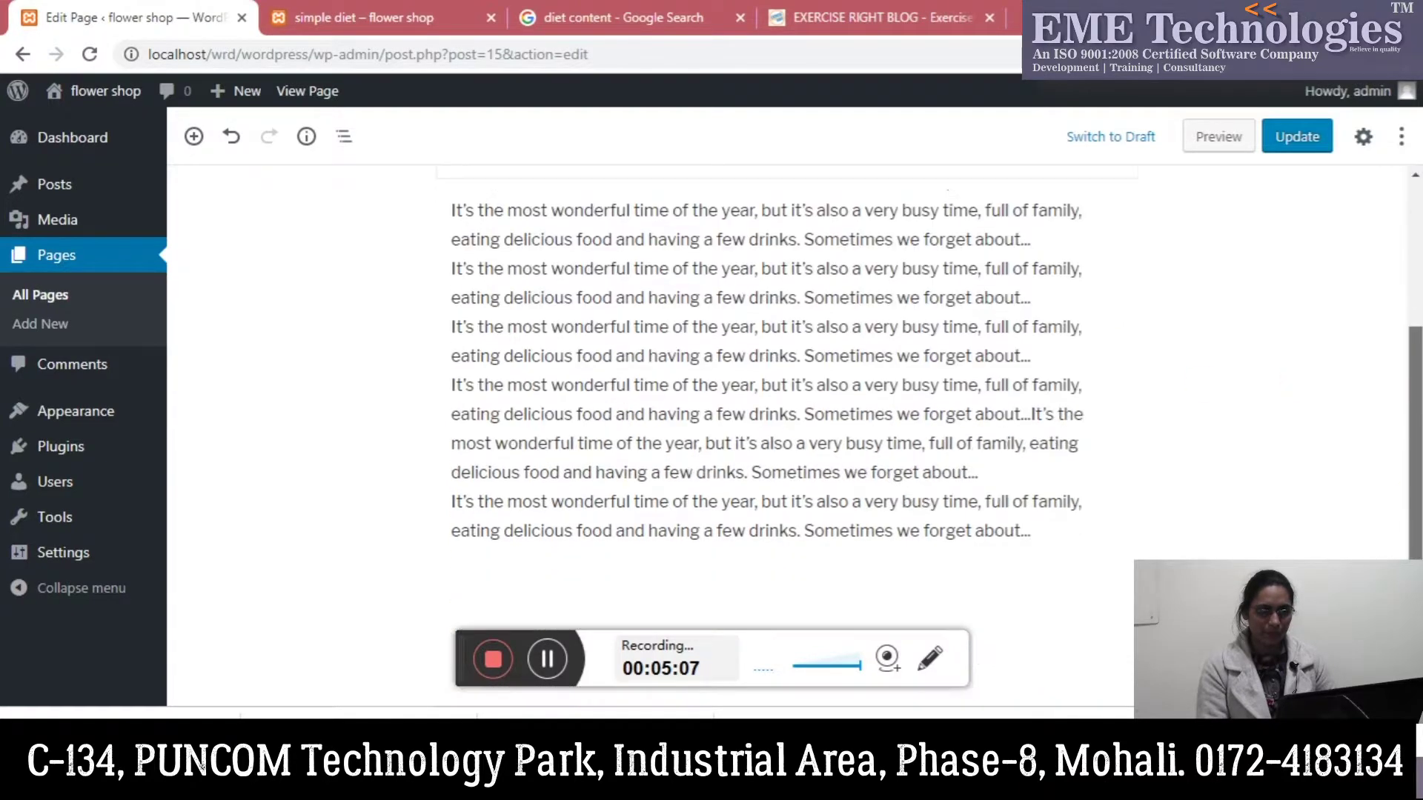
left_click(1034, 531)
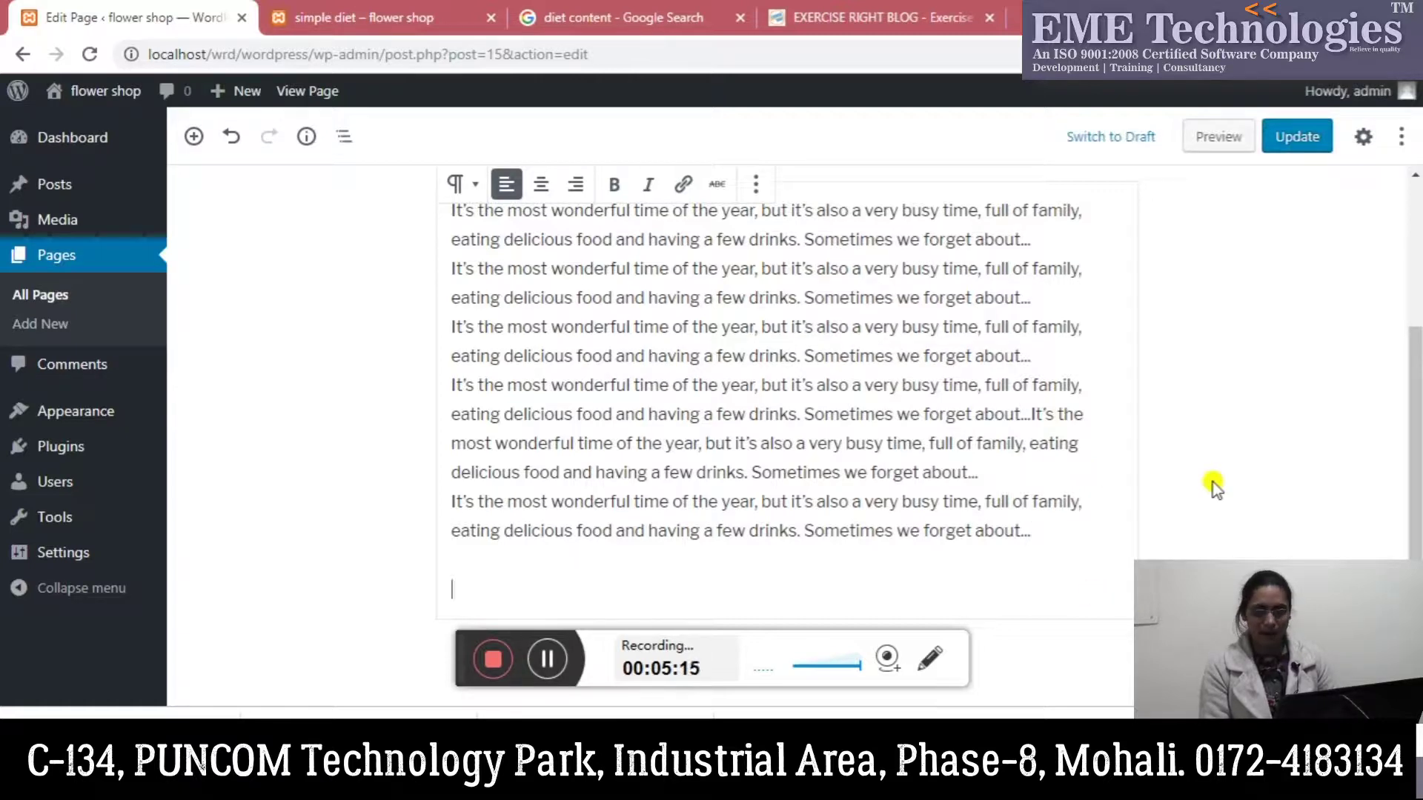
key("Return")
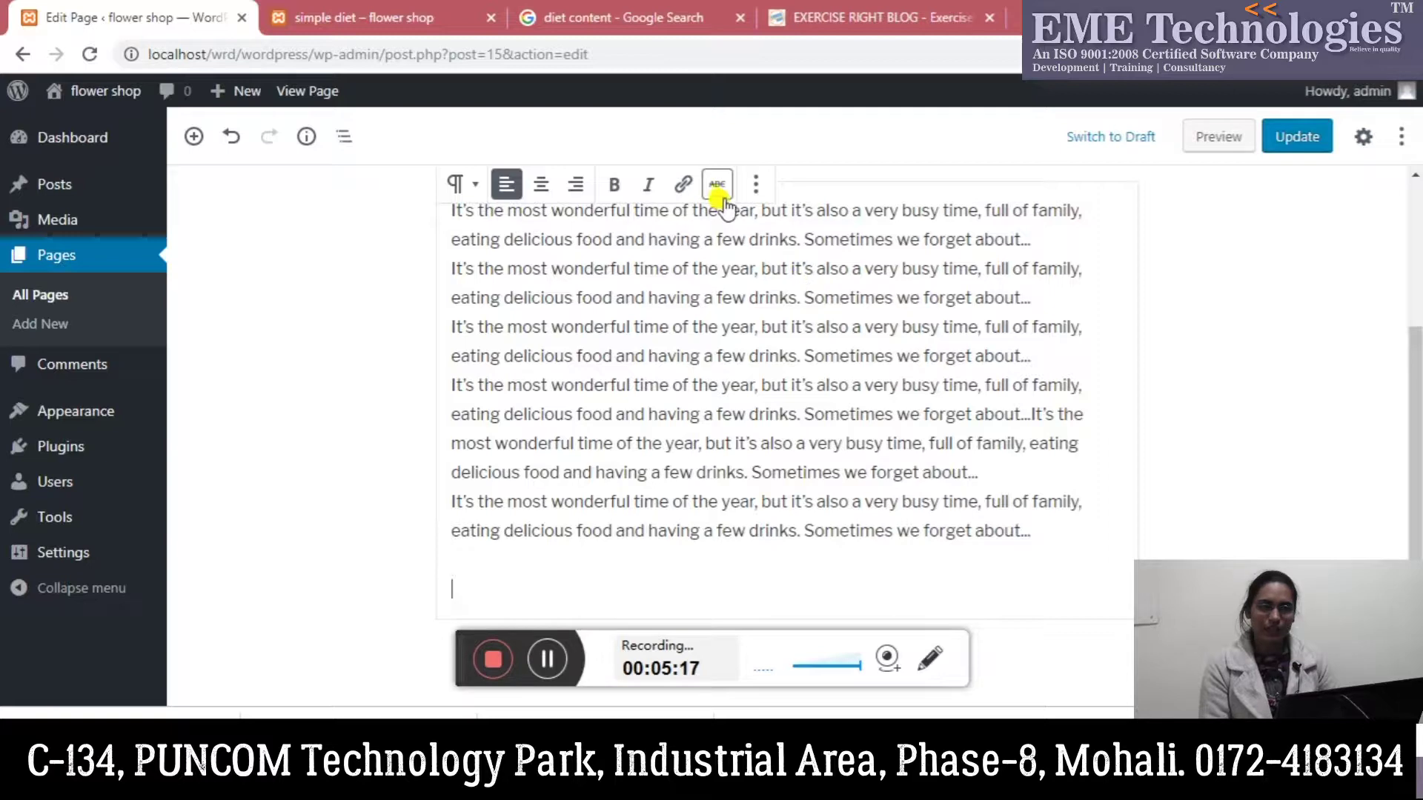
left_click(683, 187)
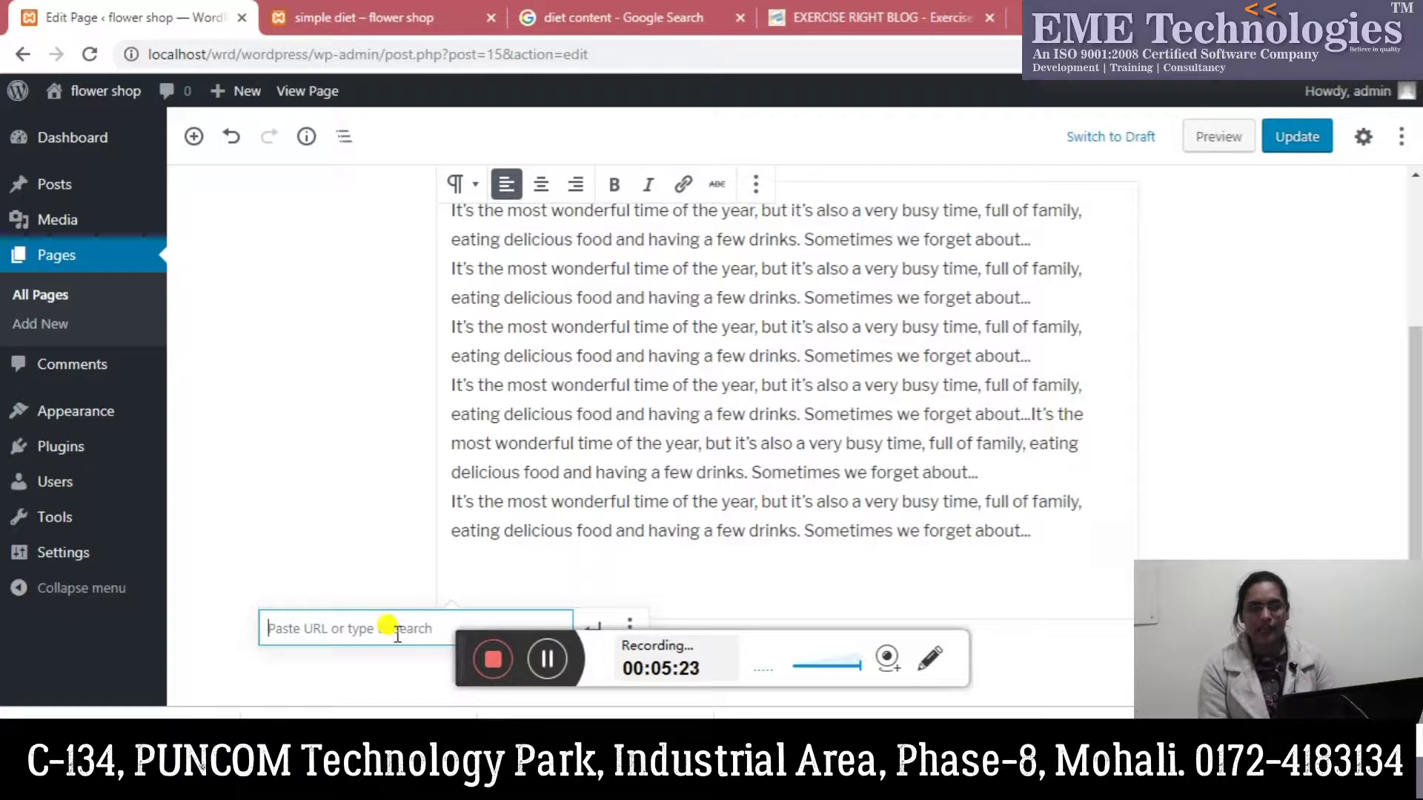
type("facebook.com")
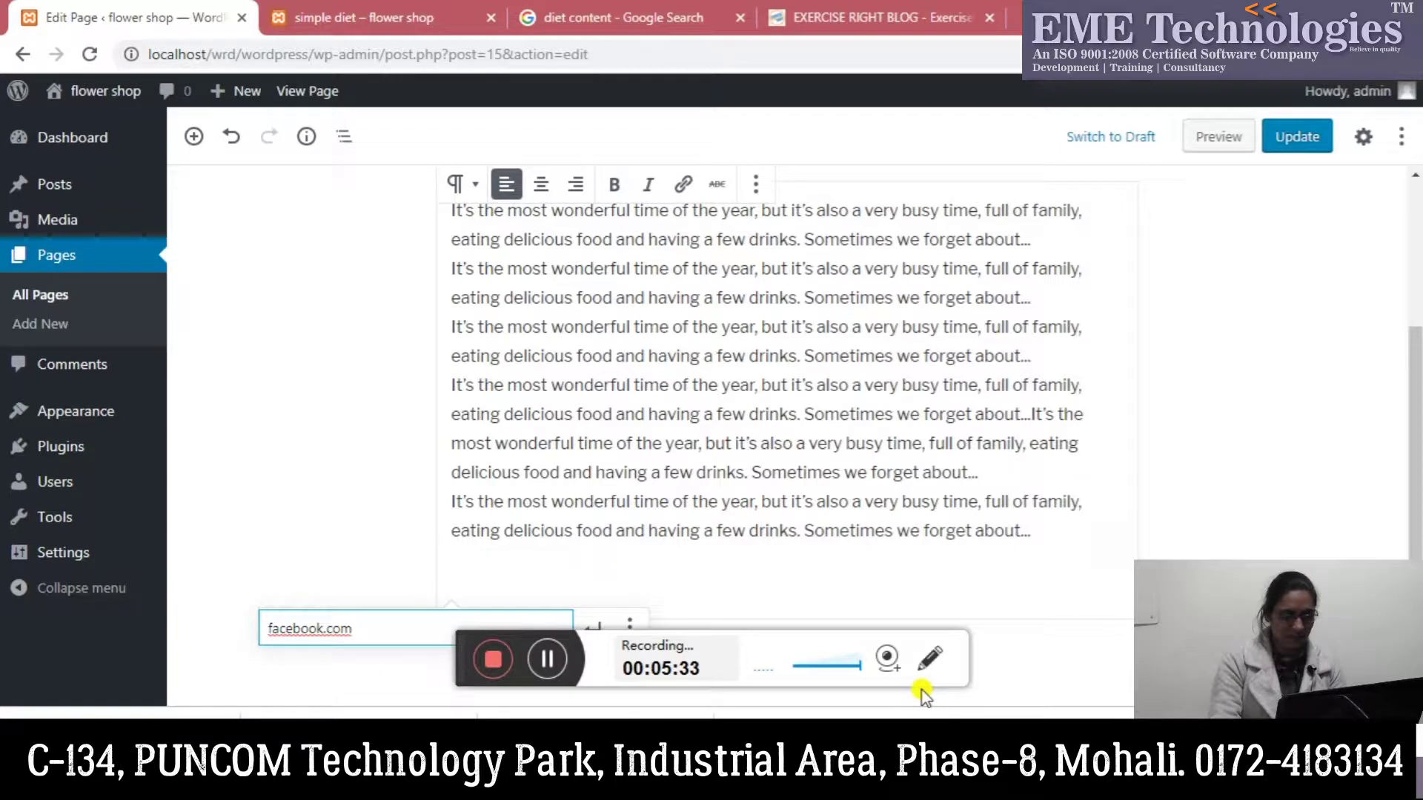
left_click(798, 648)
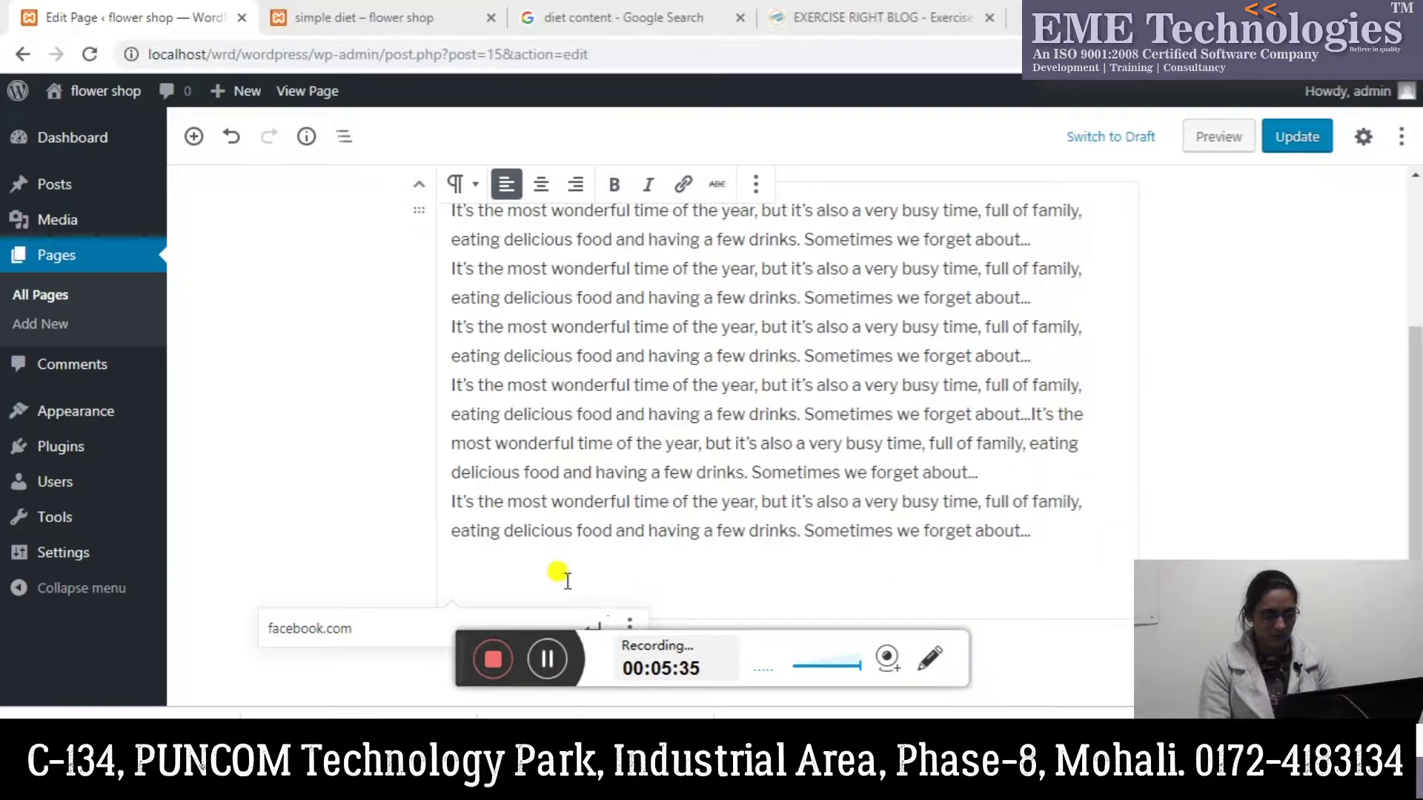
left_click(595, 627)
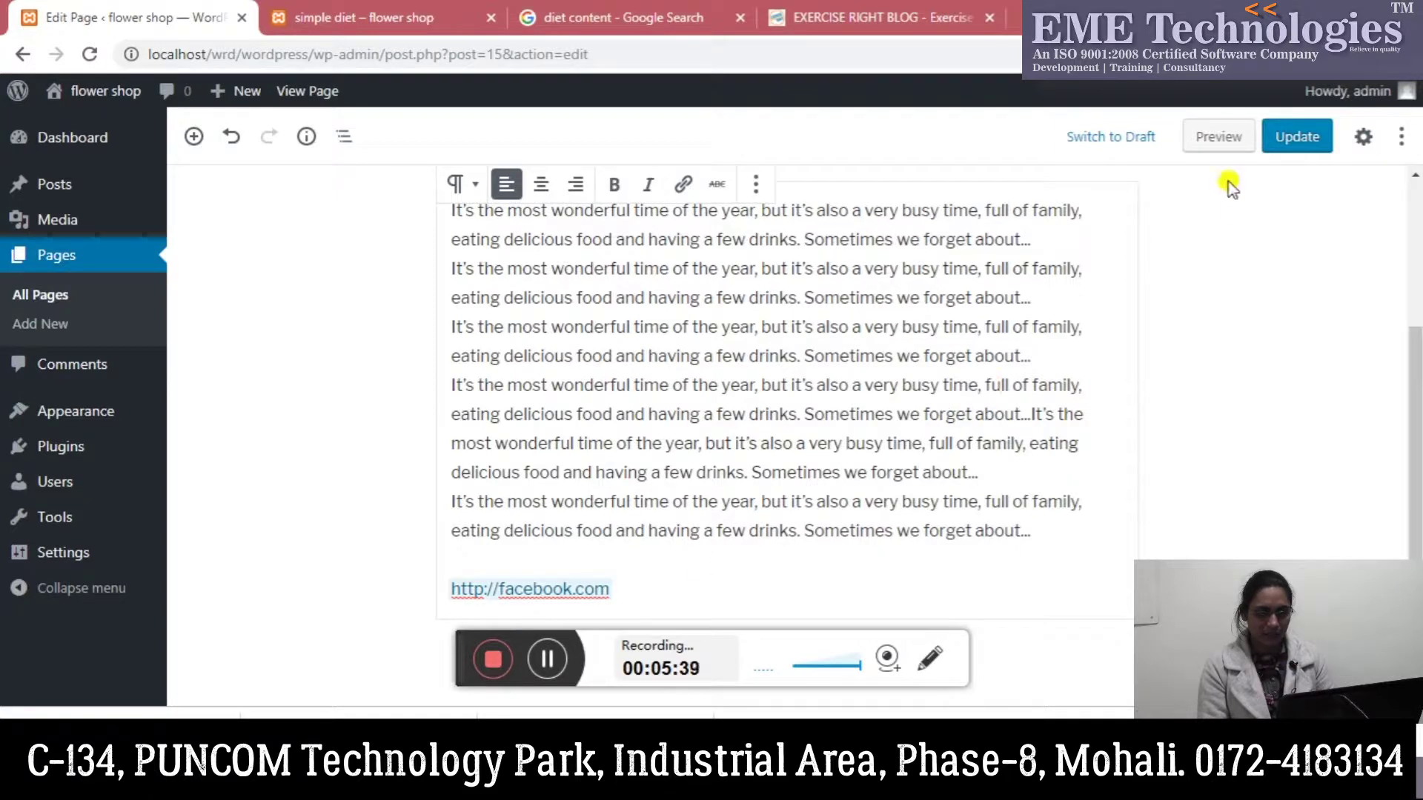
left_click(1294, 138)
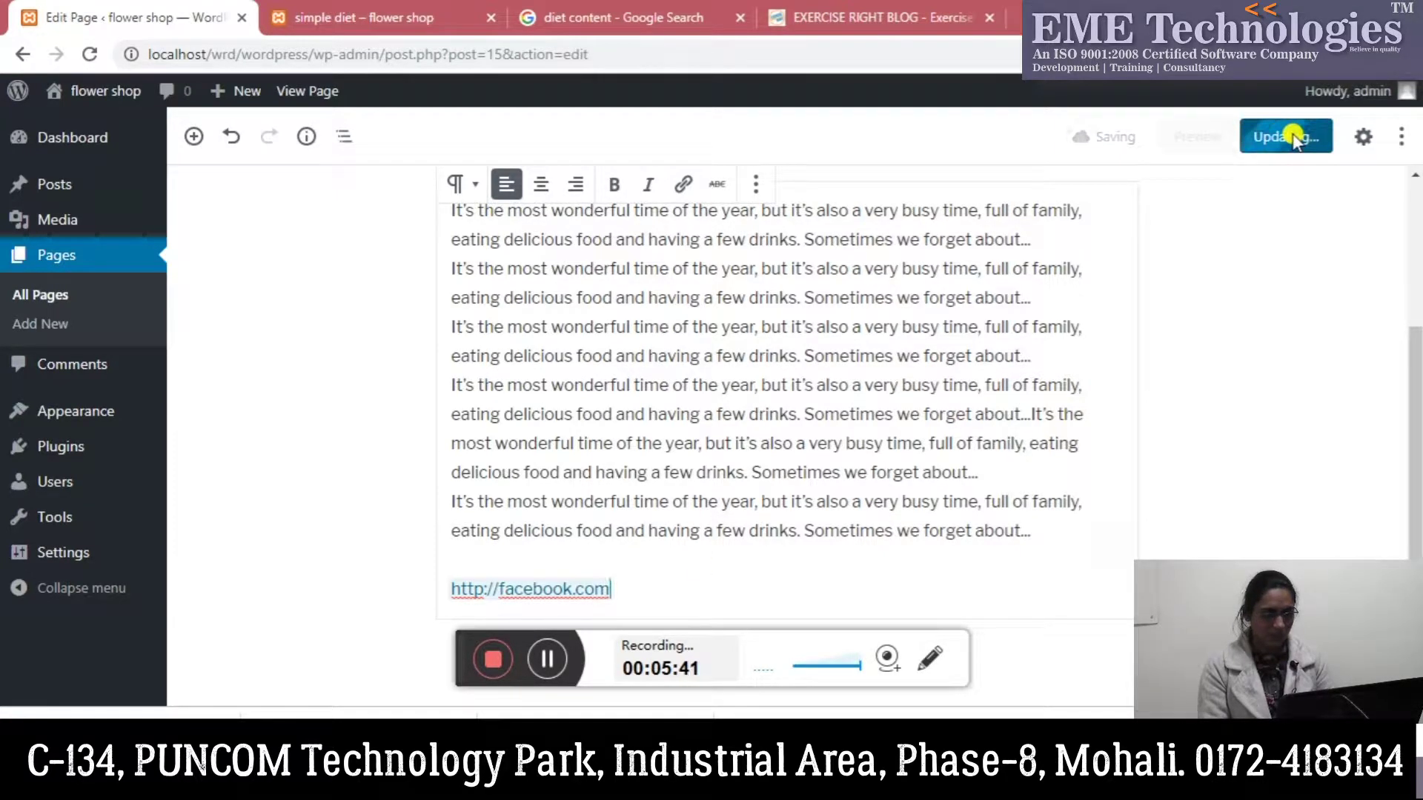
Step: Reload the simple diet post on the site and return to the Home page editor
left_click(421, 13)
left_click(575, 13)
left_click(453, 17)
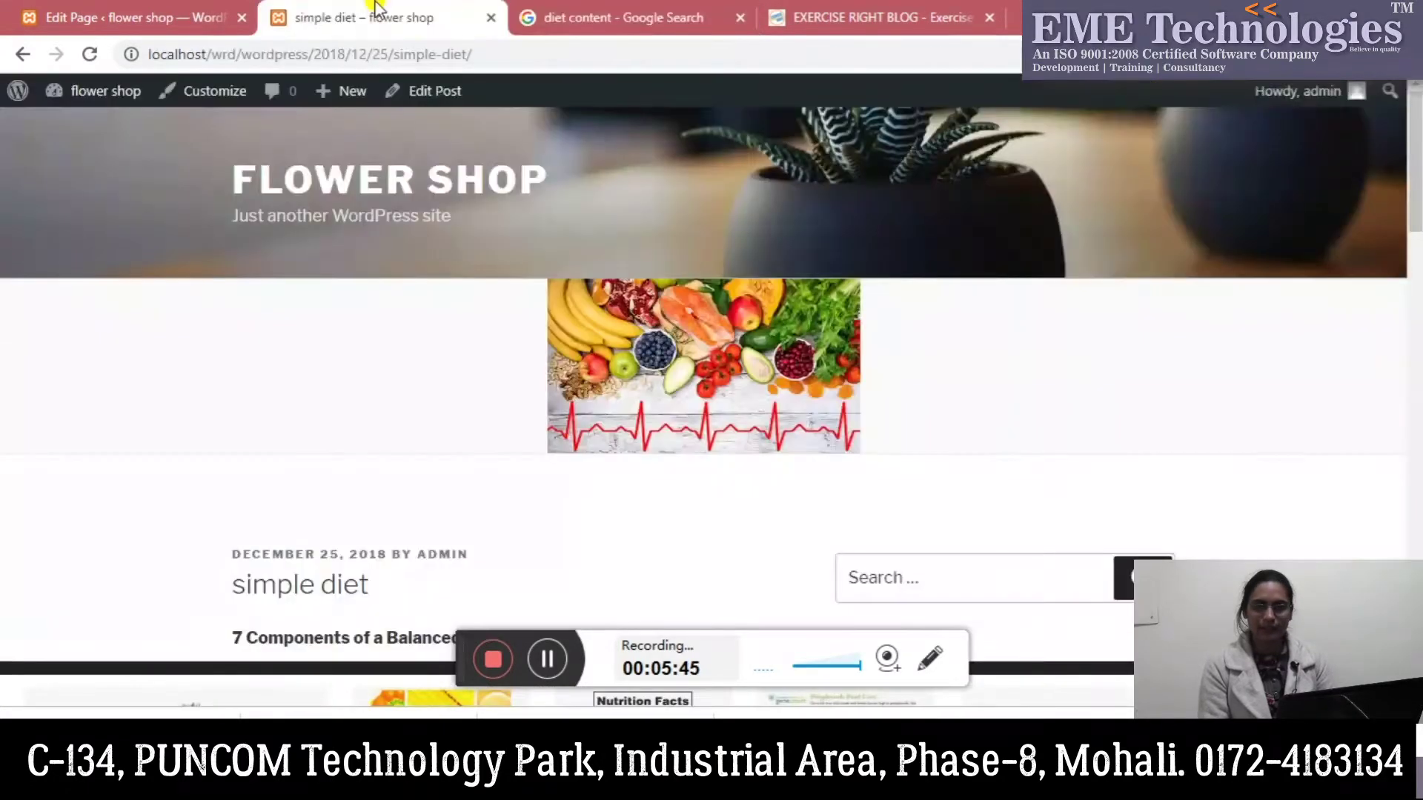
left_click(485, 54)
key("Return")
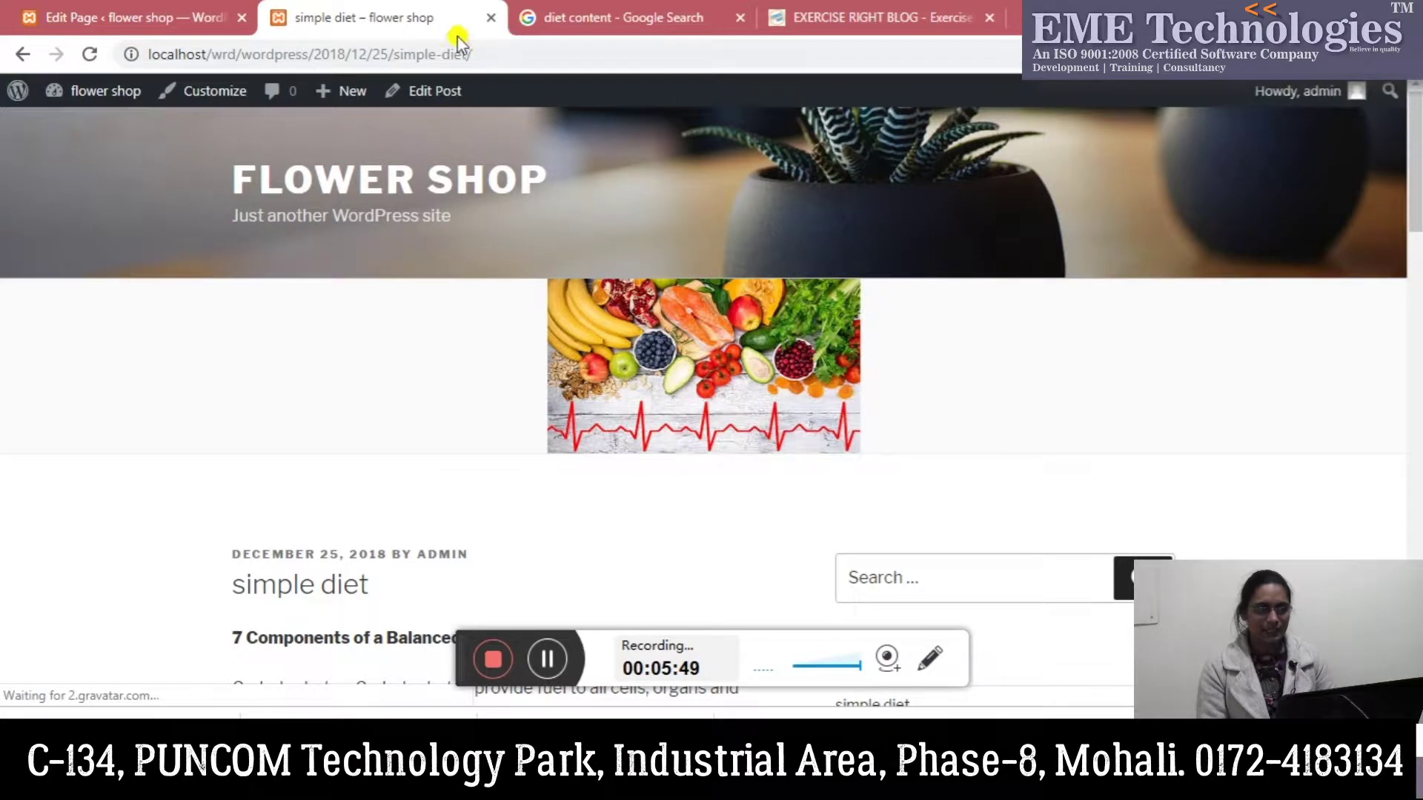
left_click(189, 9)
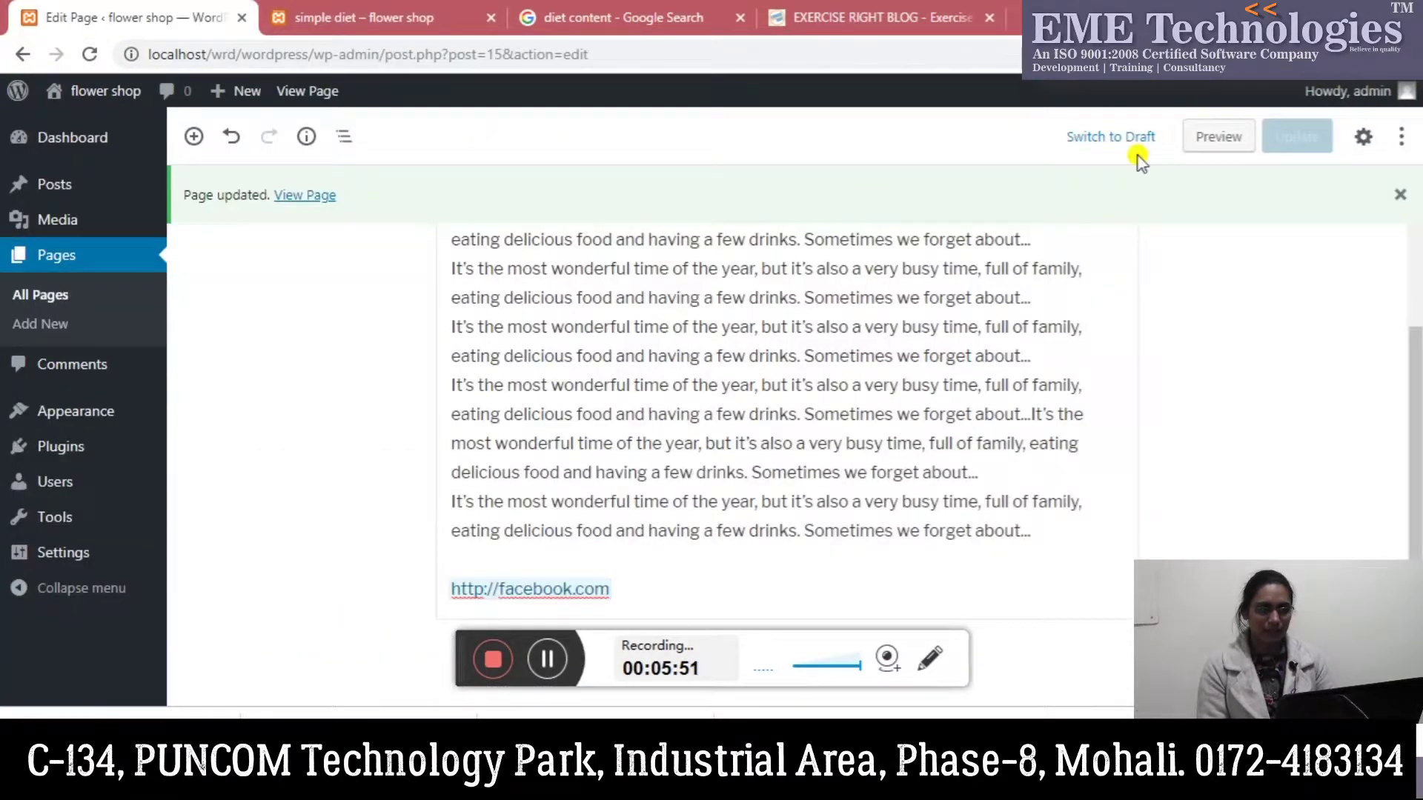
Step: Preview the updated Home page in a new tab and look through the simple diet post
right_click(1202, 144)
left_click(1198, 158)
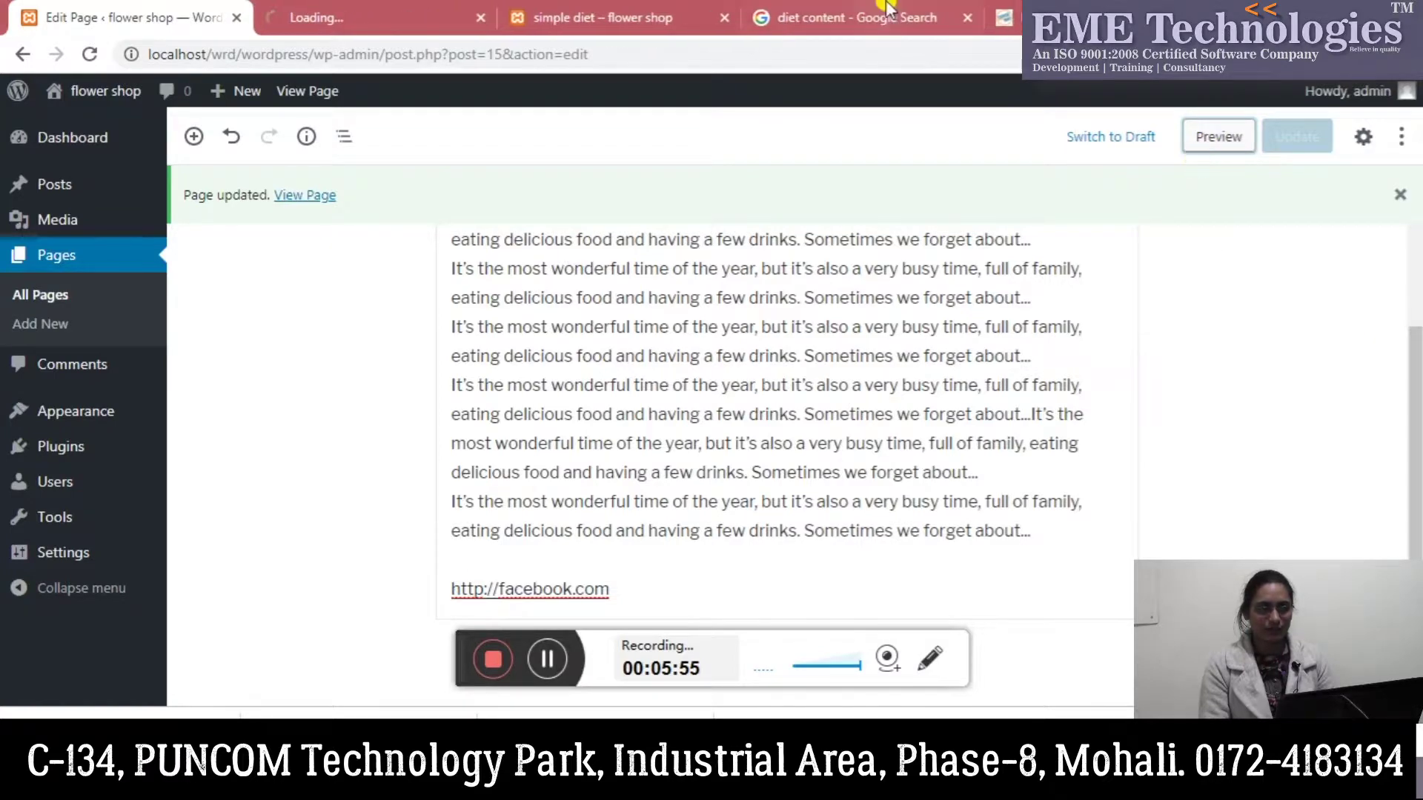
left_click(341, 18)
left_click(589, 9)
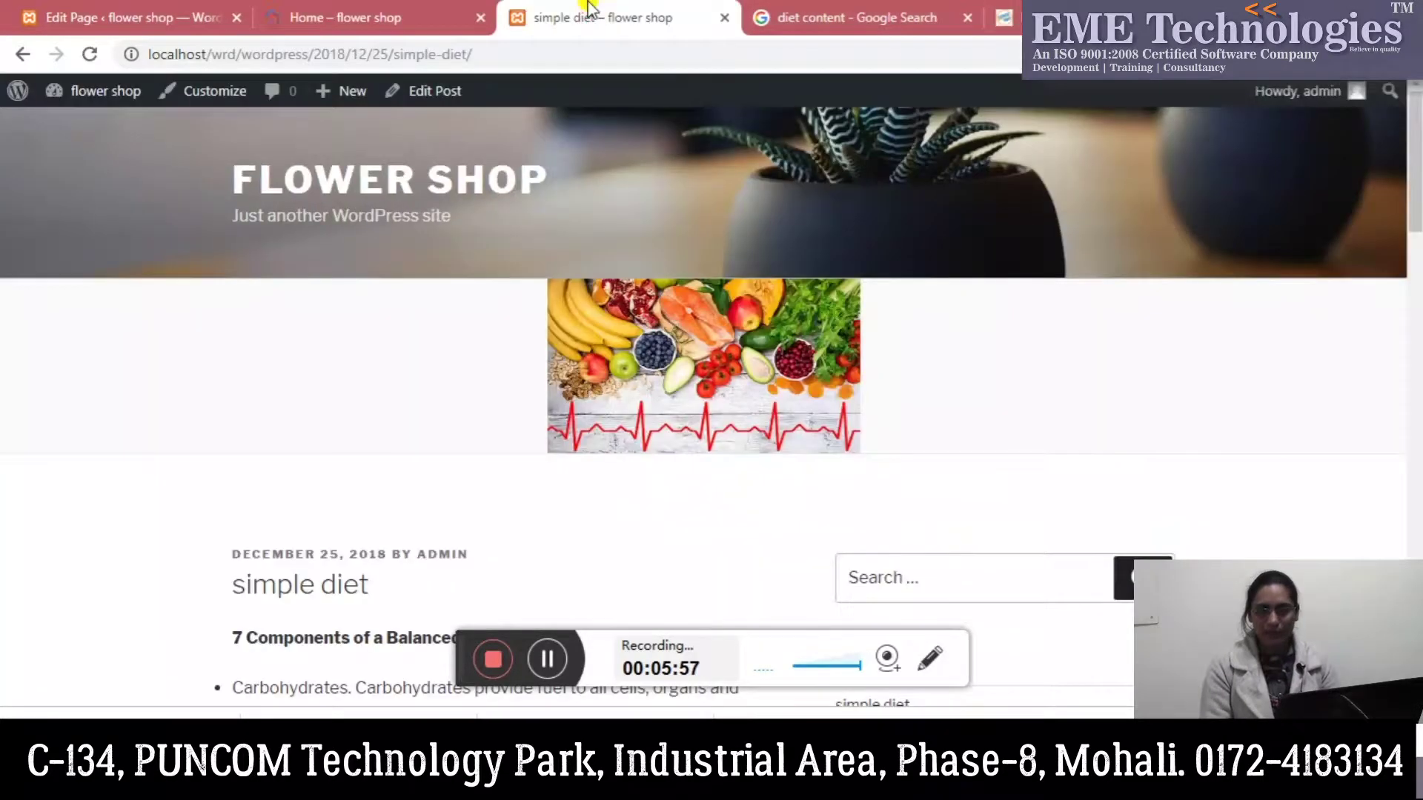
left_click_drag(1415, 174, 1417, 385)
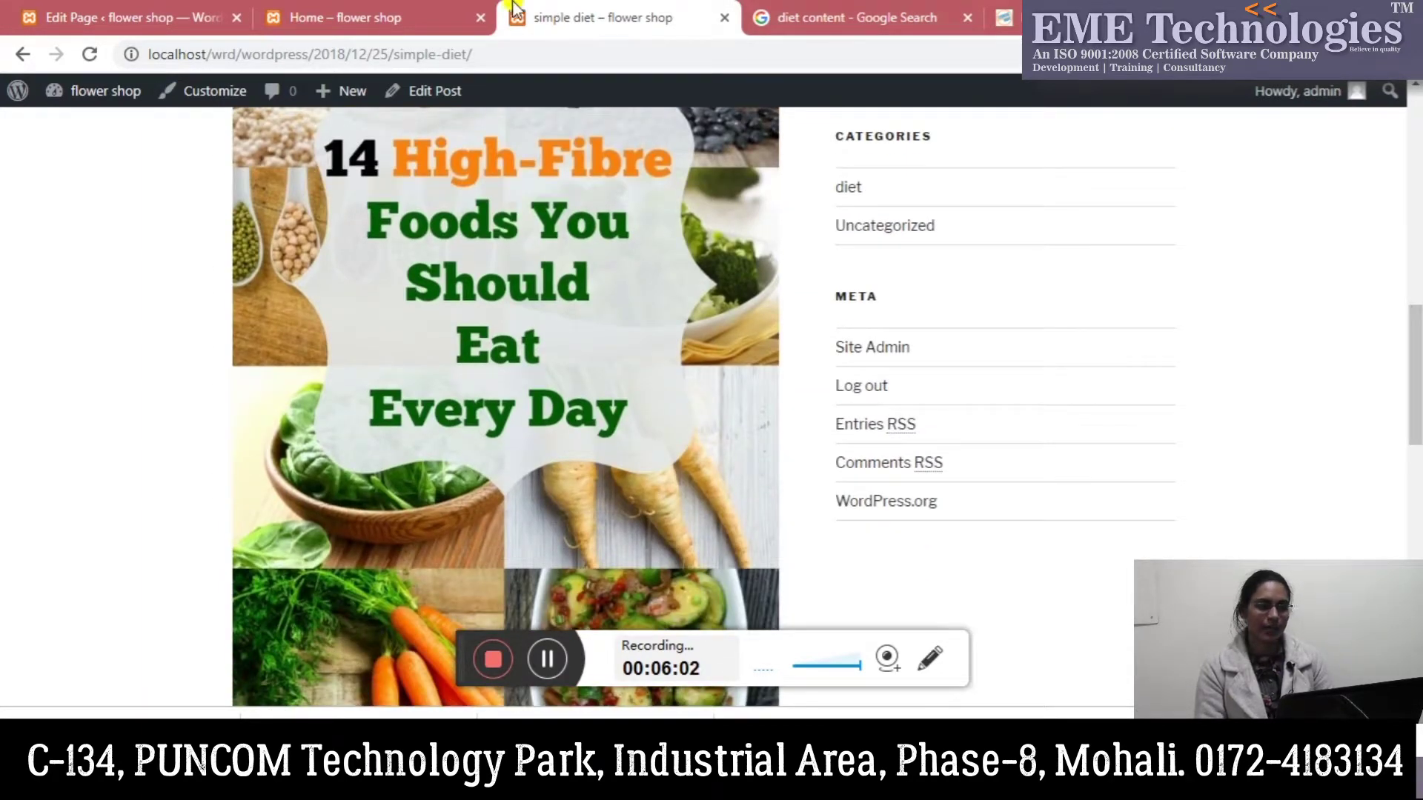
Step: Test the facebook.com link at the end of the Home page preview, and return to the page editor
left_click(370, 8)
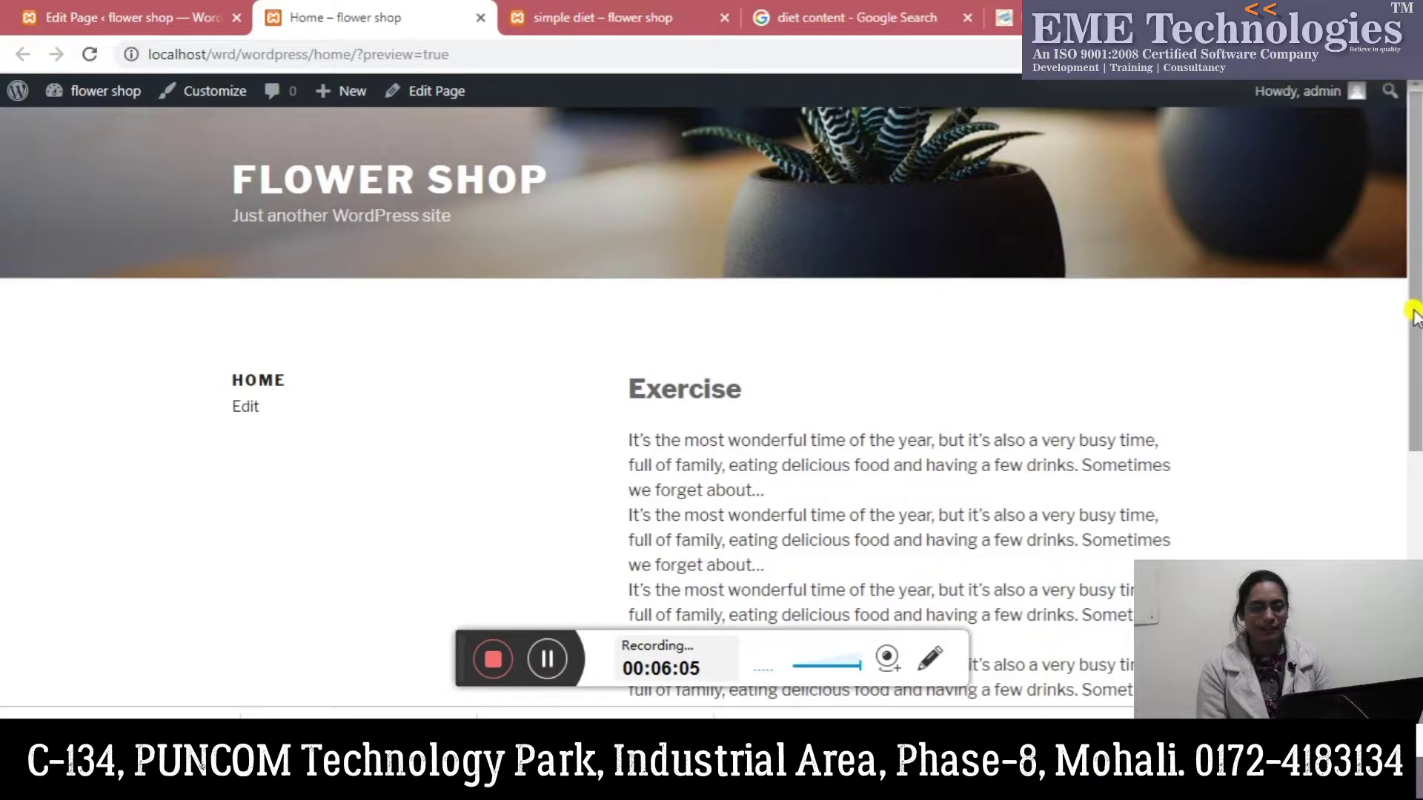
left_click_drag(1415, 296, 1414, 541)
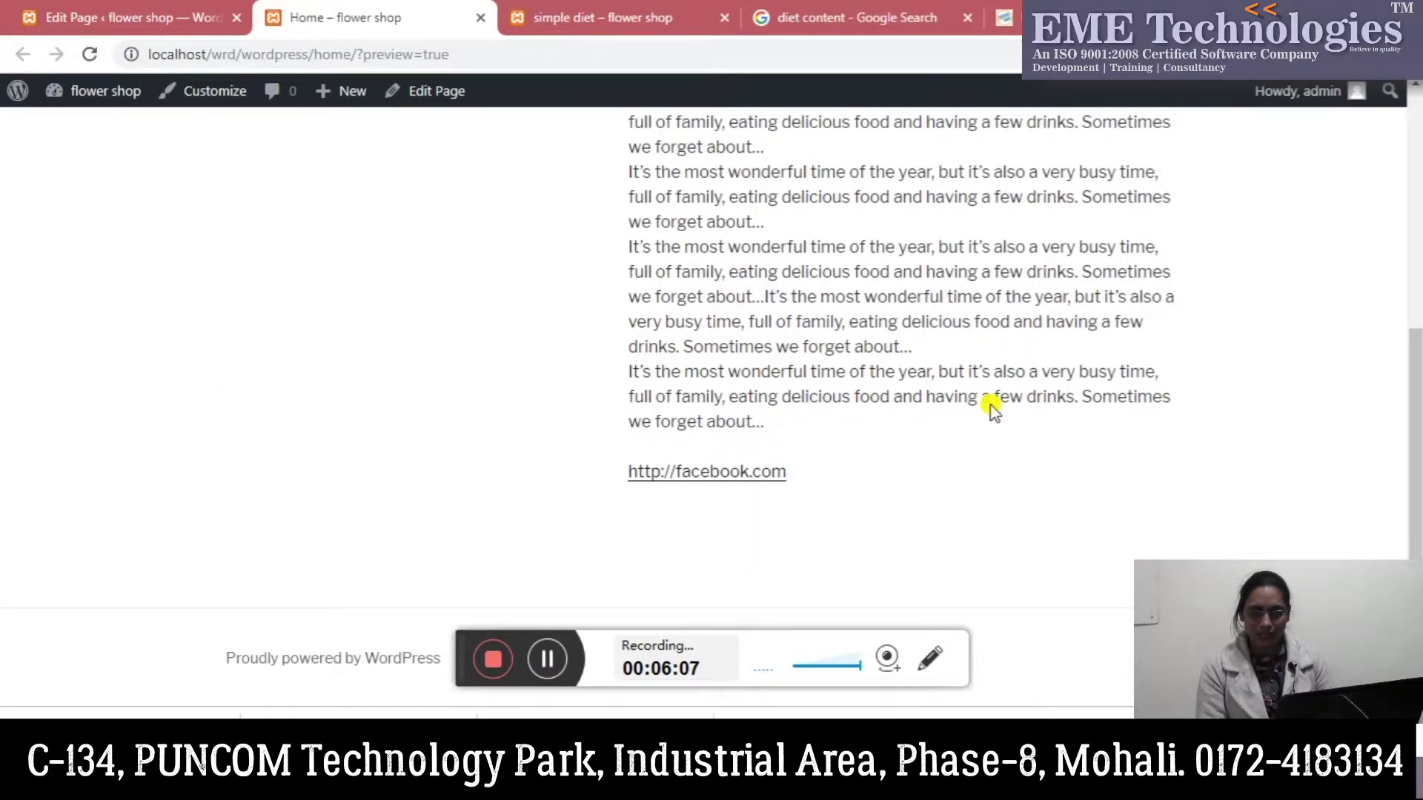
left_click(696, 481)
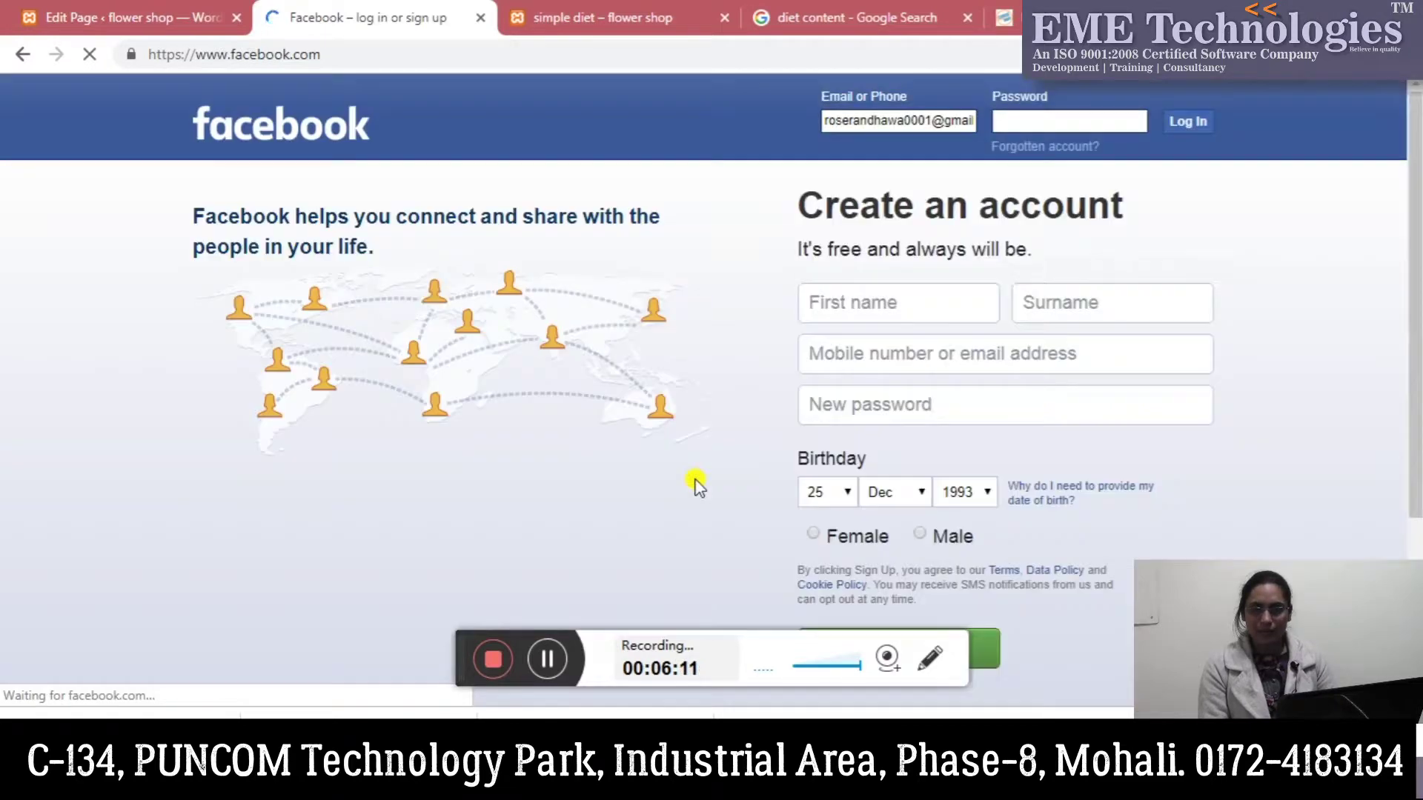
left_click(20, 61)
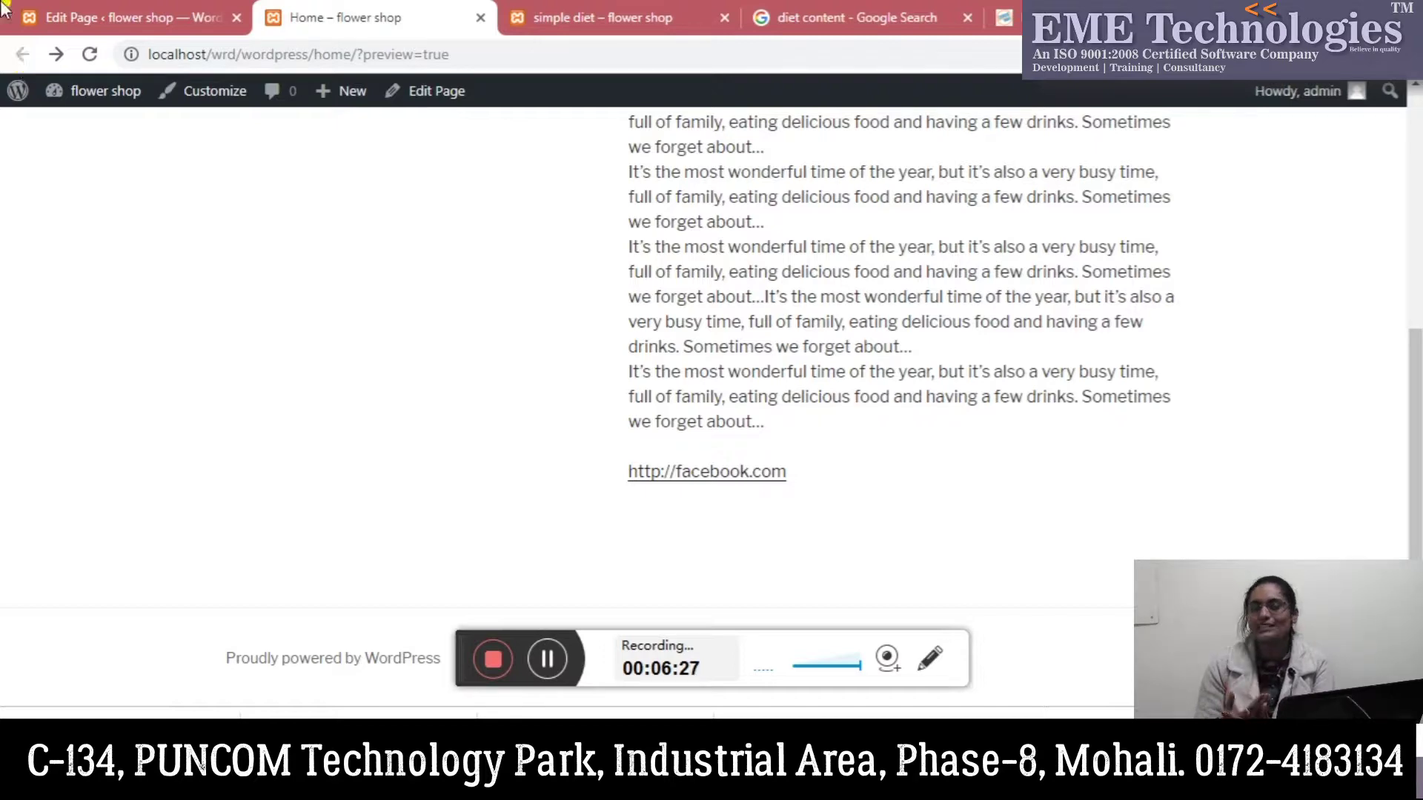
left_click(91, 9)
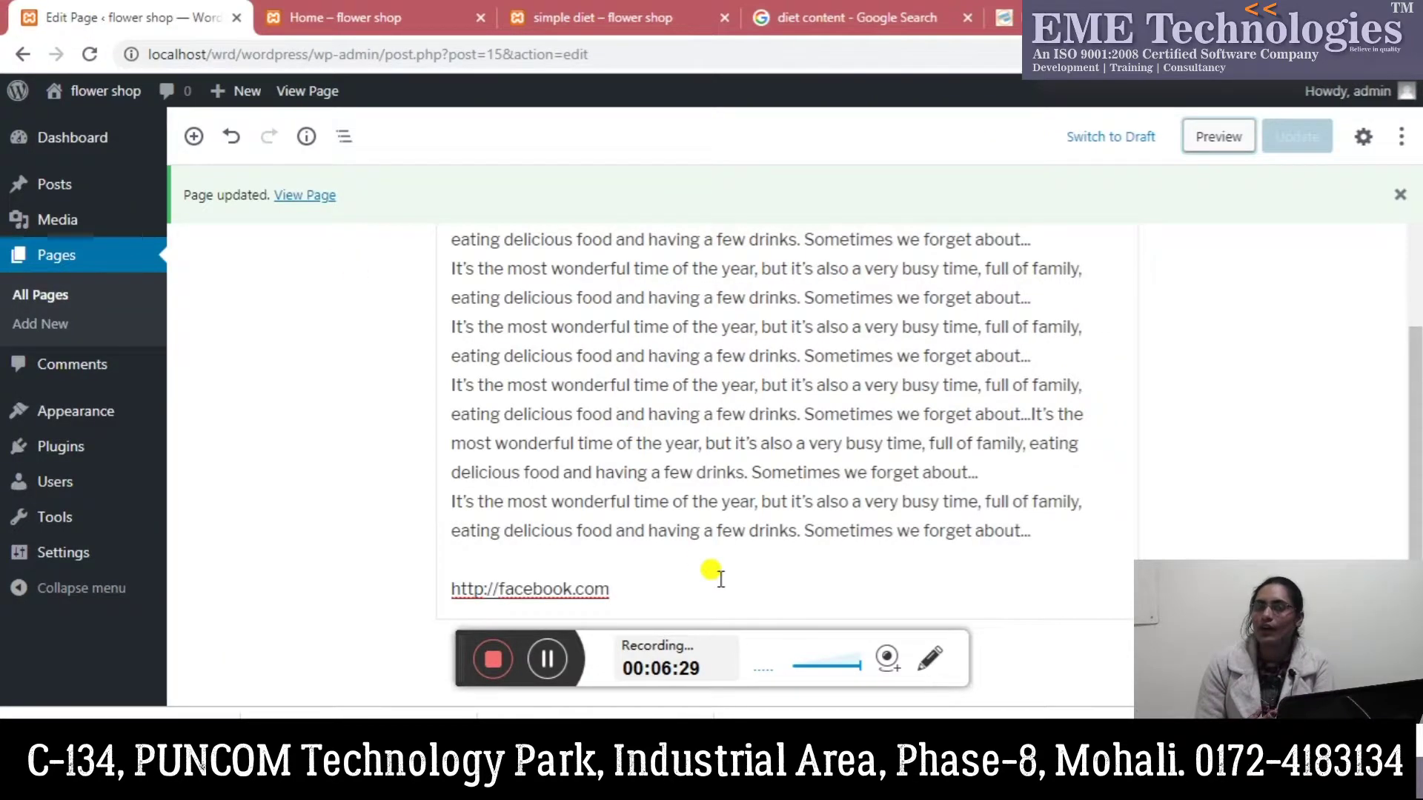
Step: Examine the additional block options available for the long paragraph and close them without choosing any
left_click(419, 427)
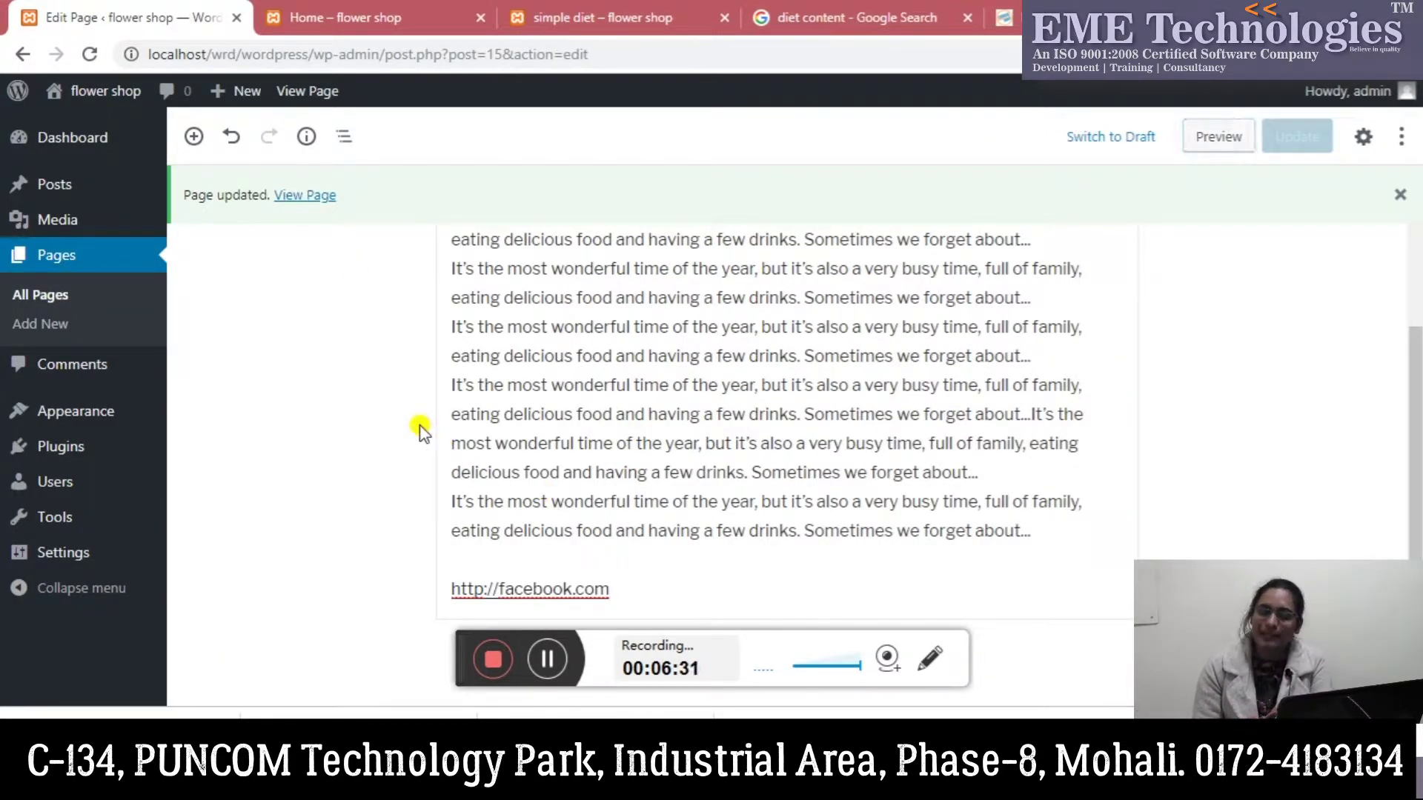
left_click_drag(1416, 456, 1414, 378)
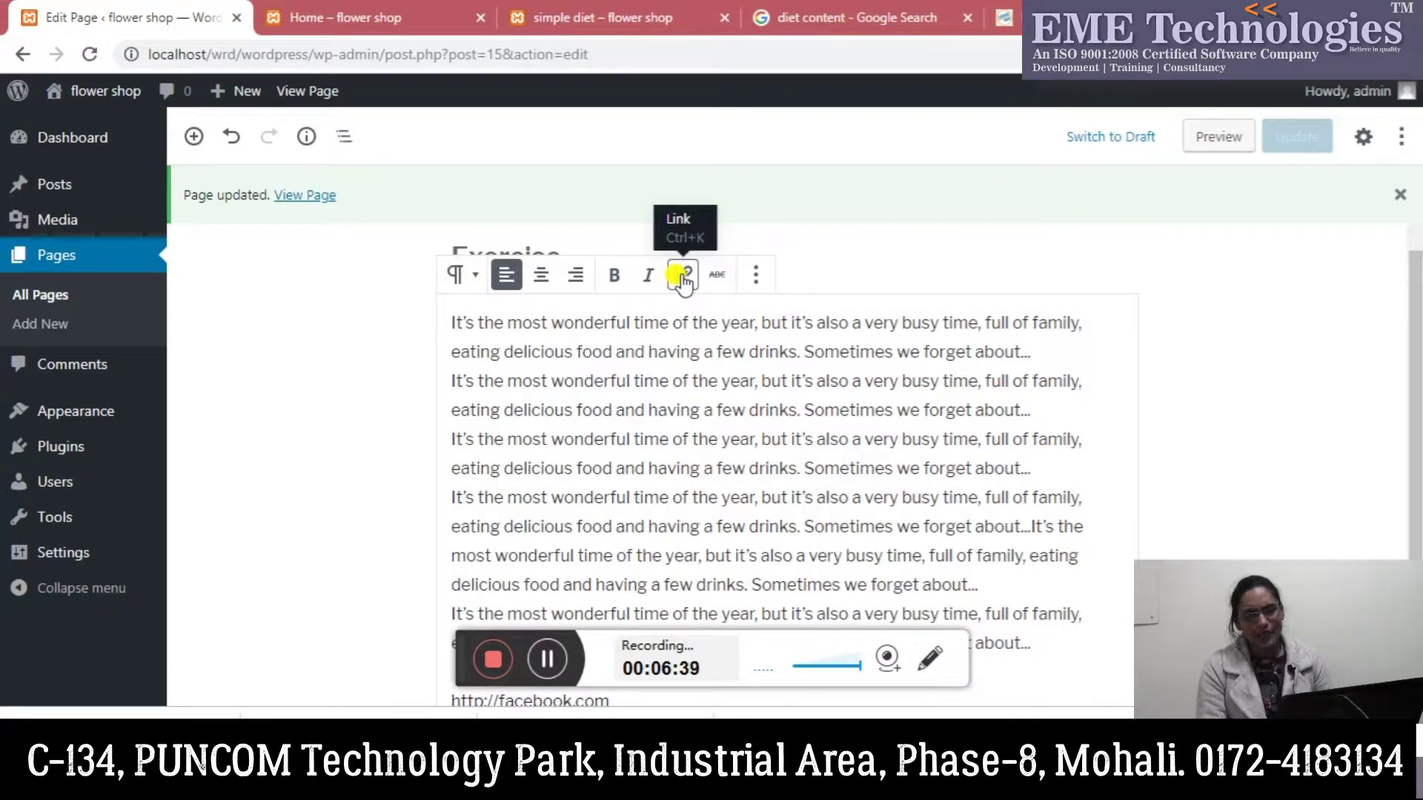
left_click(756, 276)
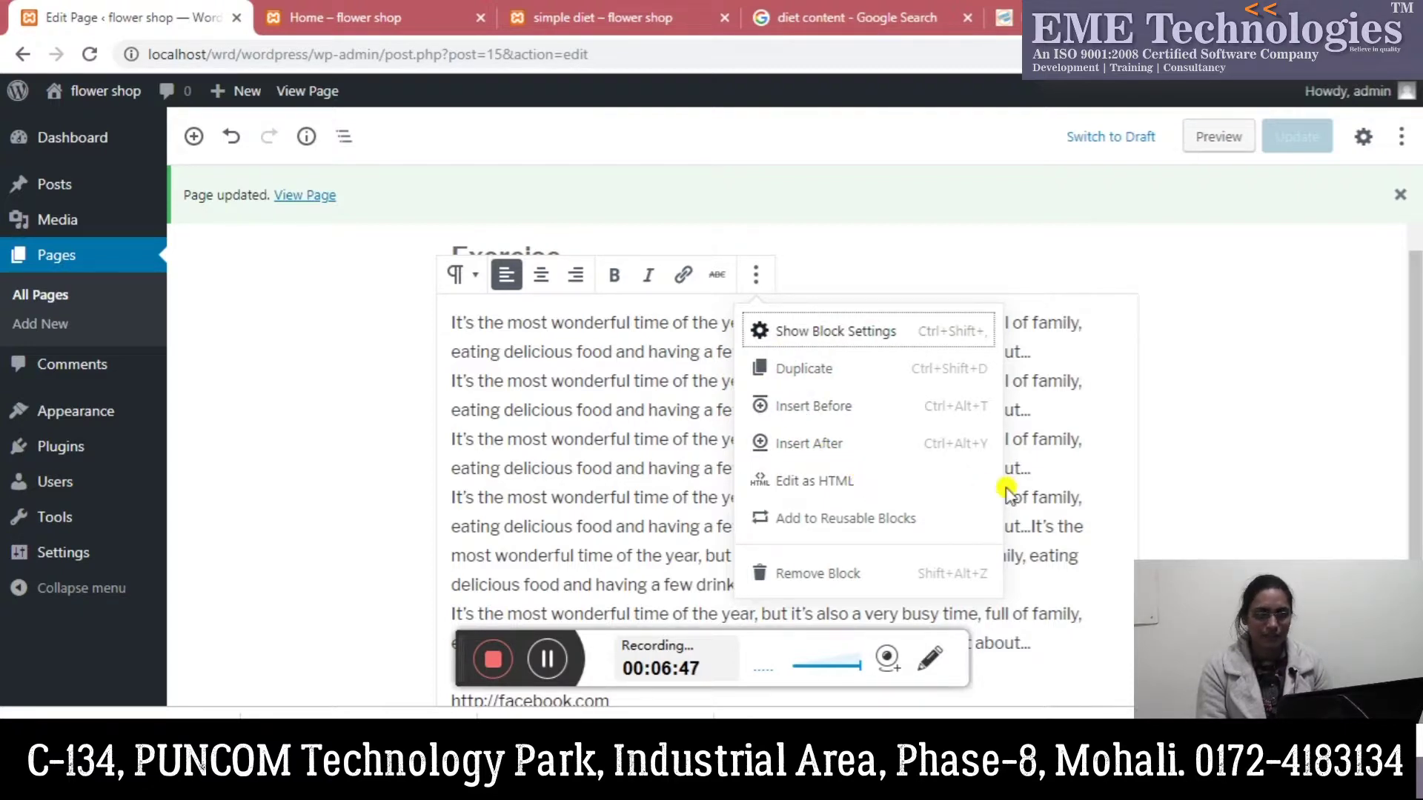
left_click(1147, 501)
left_click(1326, 456)
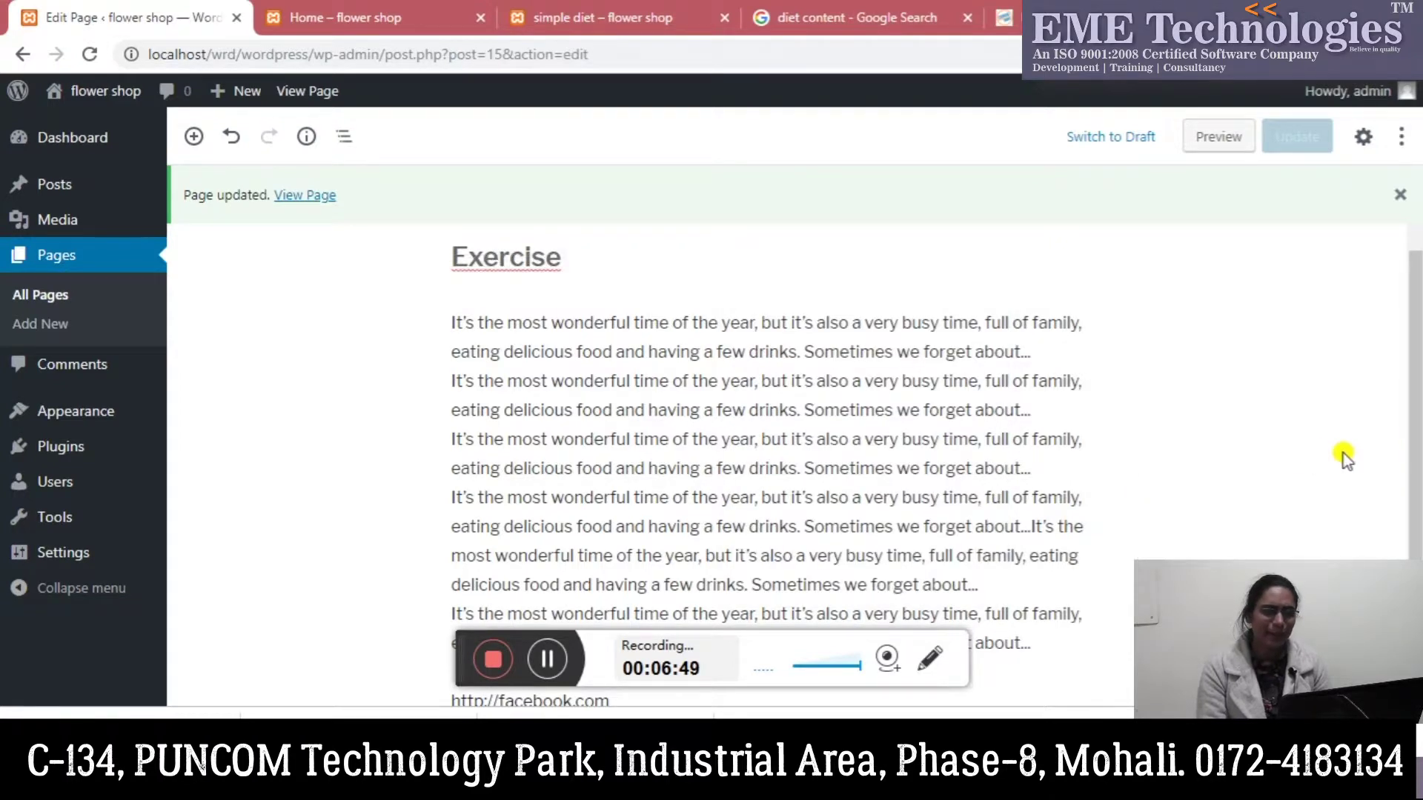
Step: Examine which block types the long paragraph can be transformed to, and collapse the list
scroll(1415, 441, "down", 2)
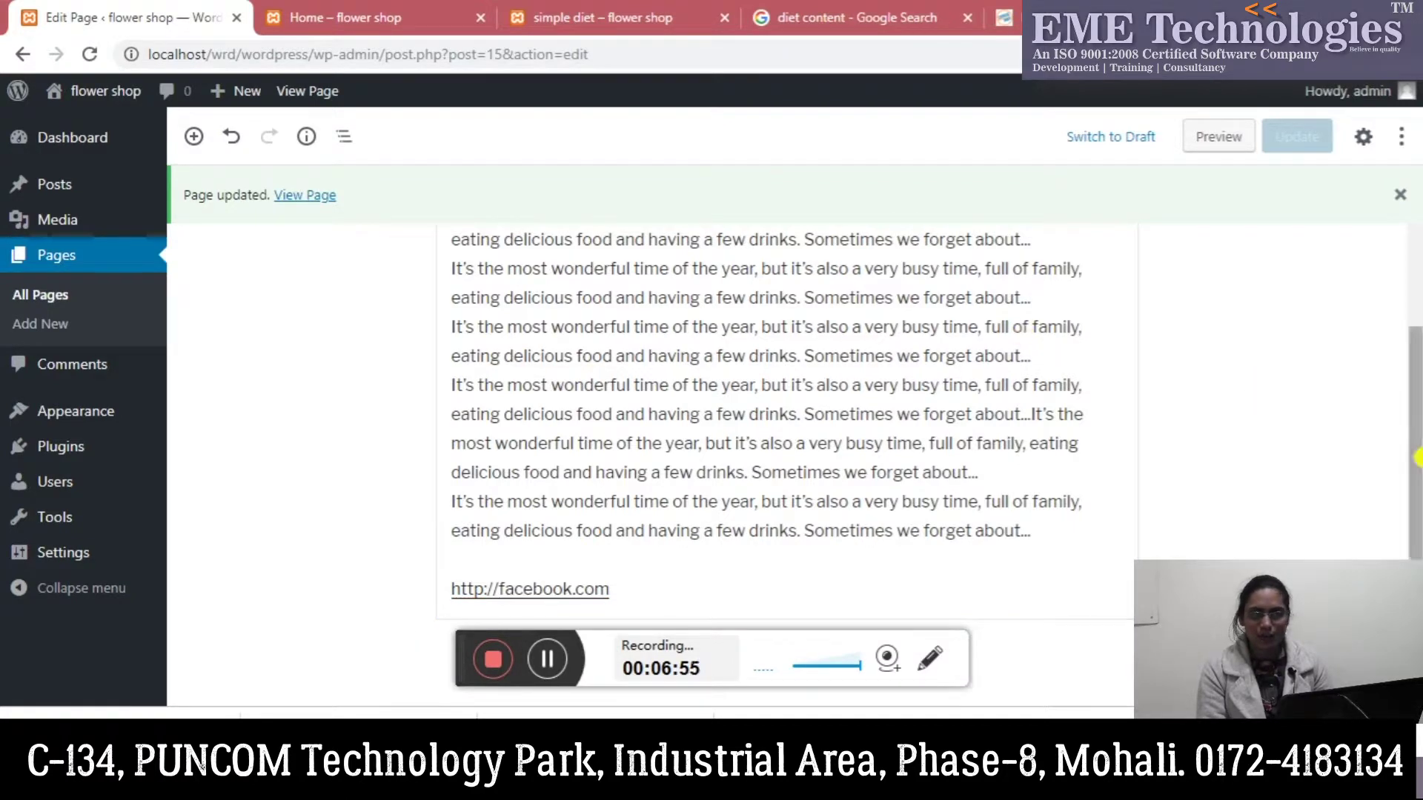
left_click_drag(1416, 453, 1413, 302)
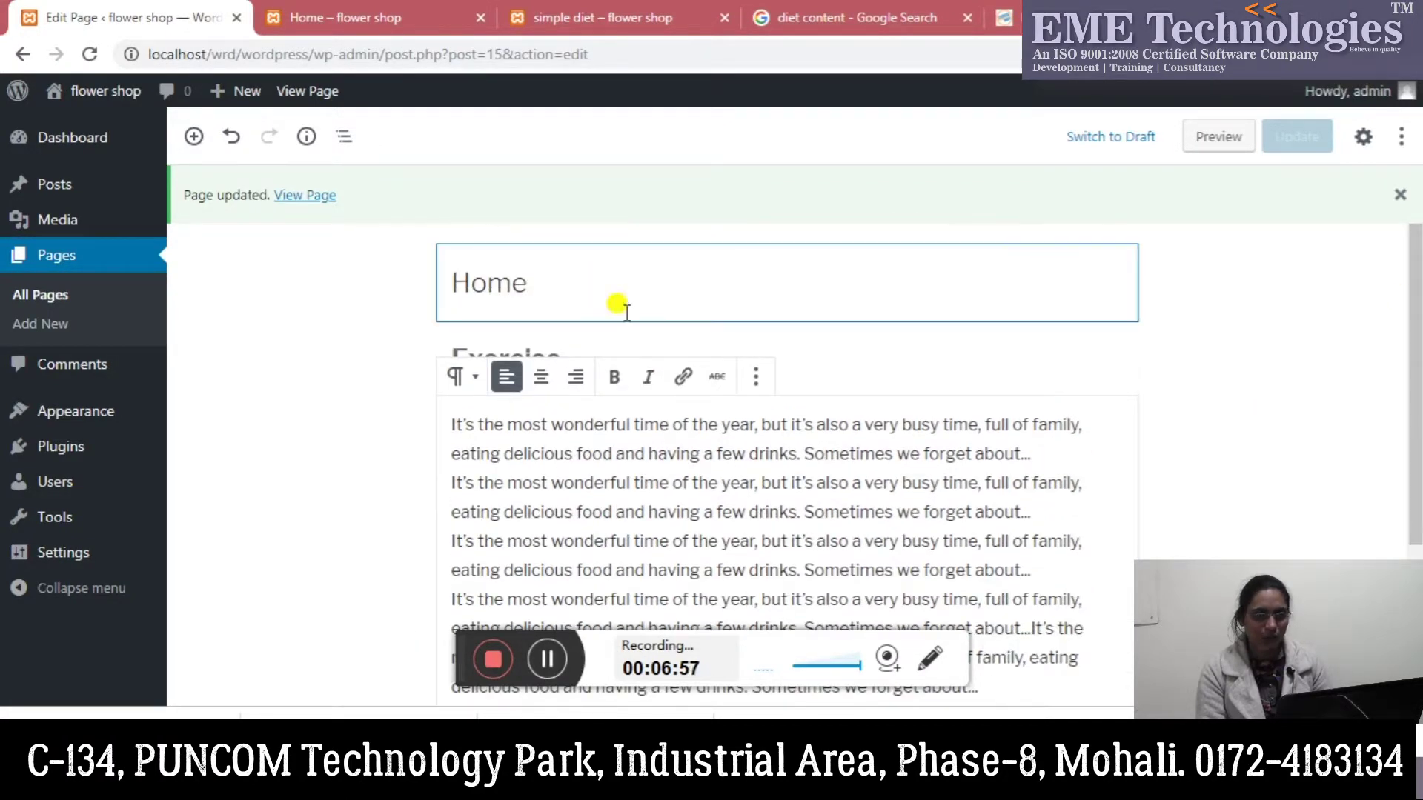
left_click(461, 379)
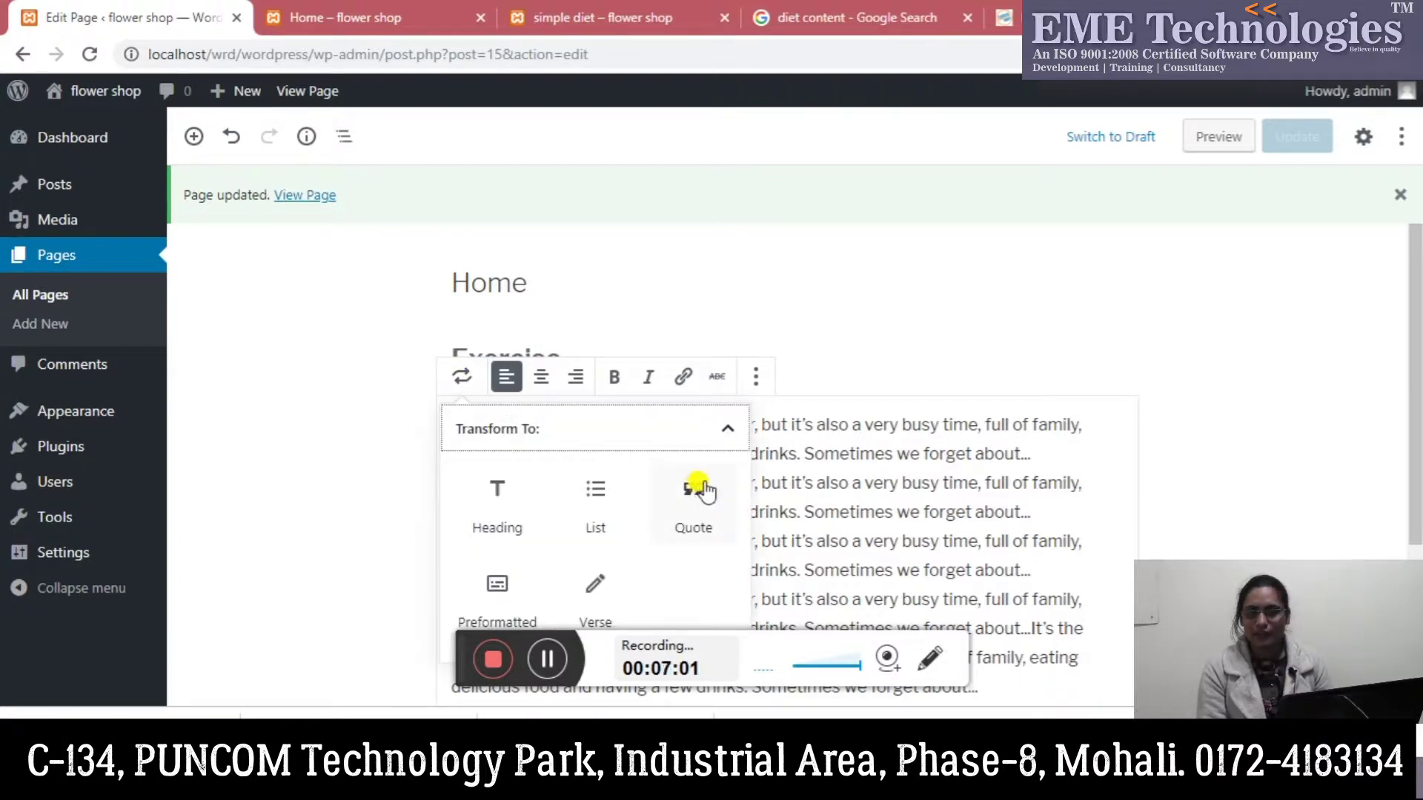
left_click(719, 428)
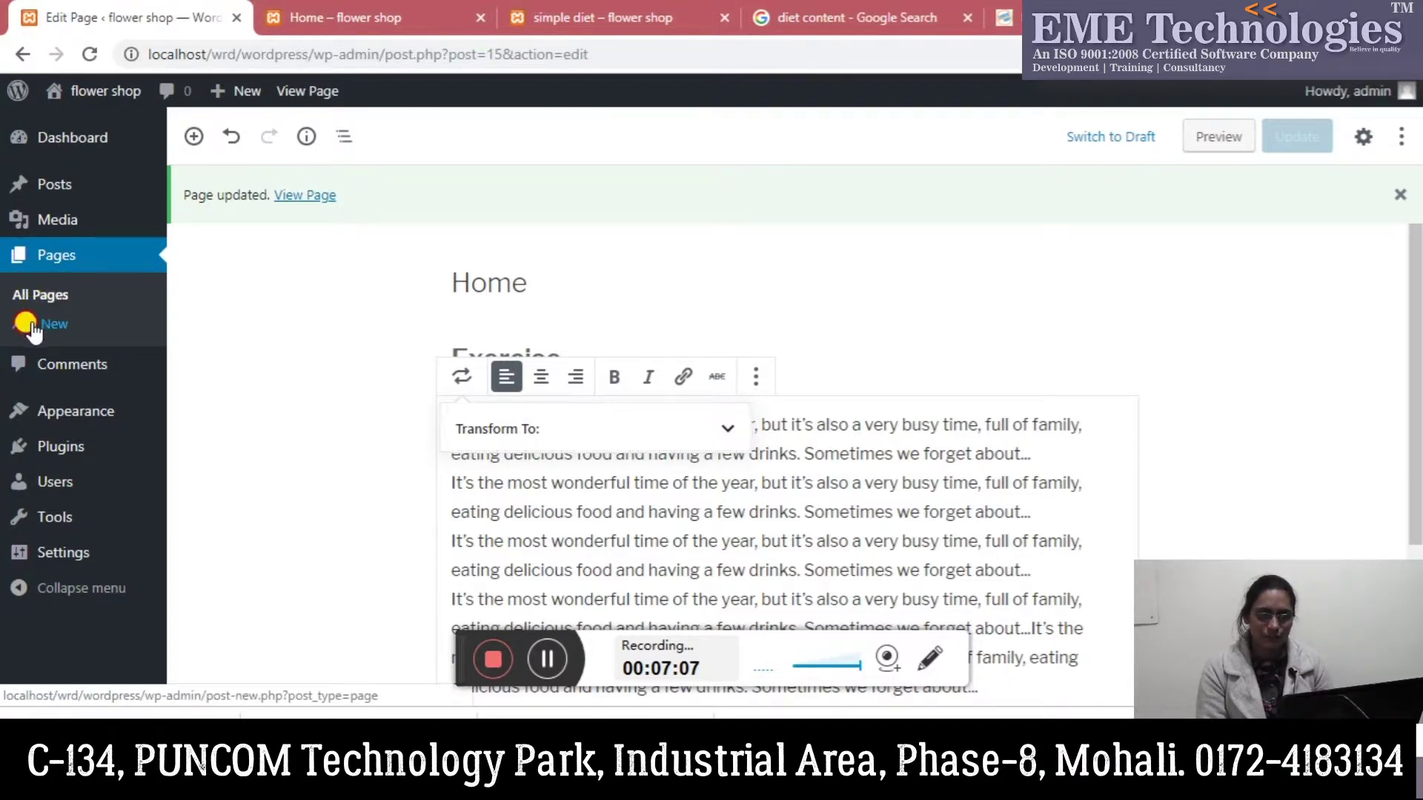
Step: Start a new page, look over the Home page preview from its end up to the header, and return to the editor
left_click(32, 325)
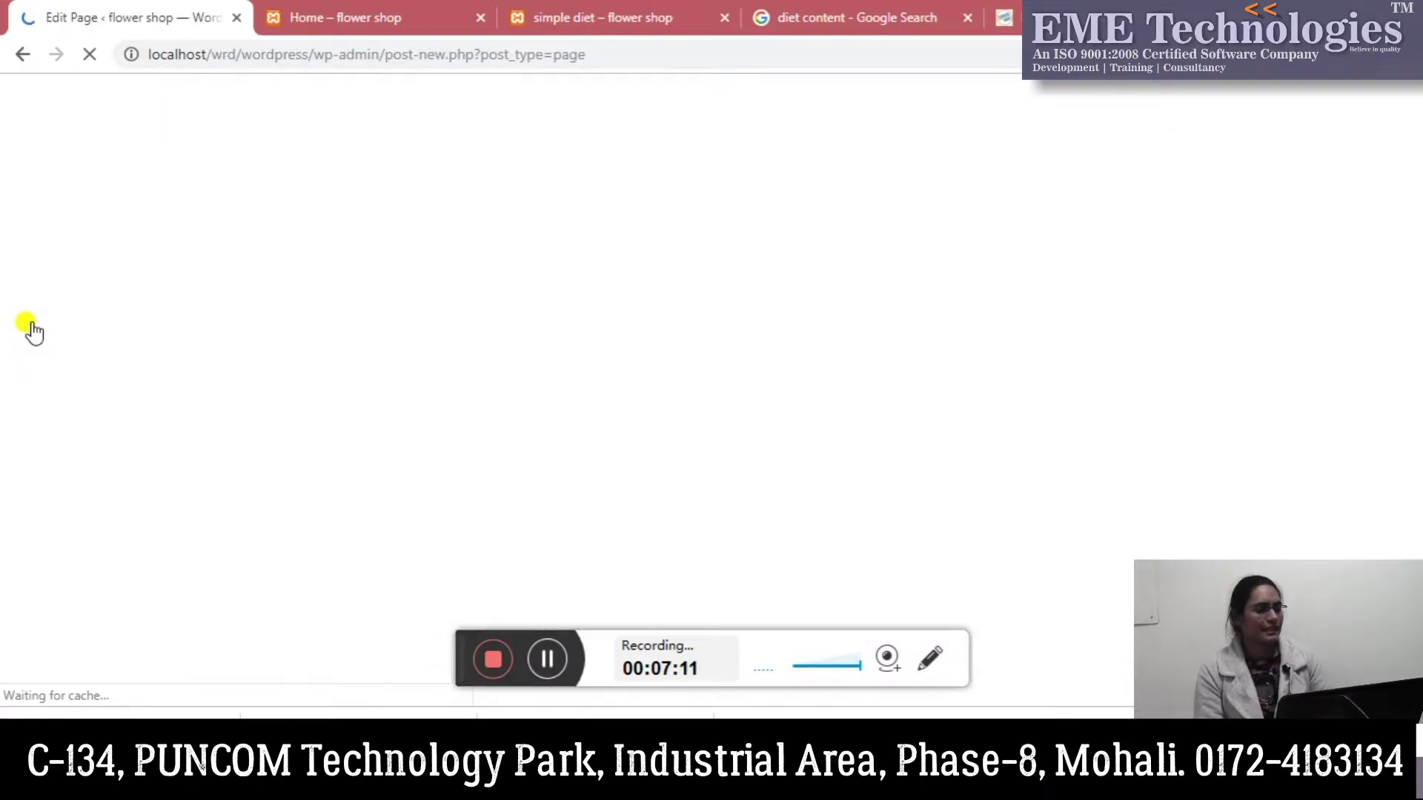
left_click(308, 15)
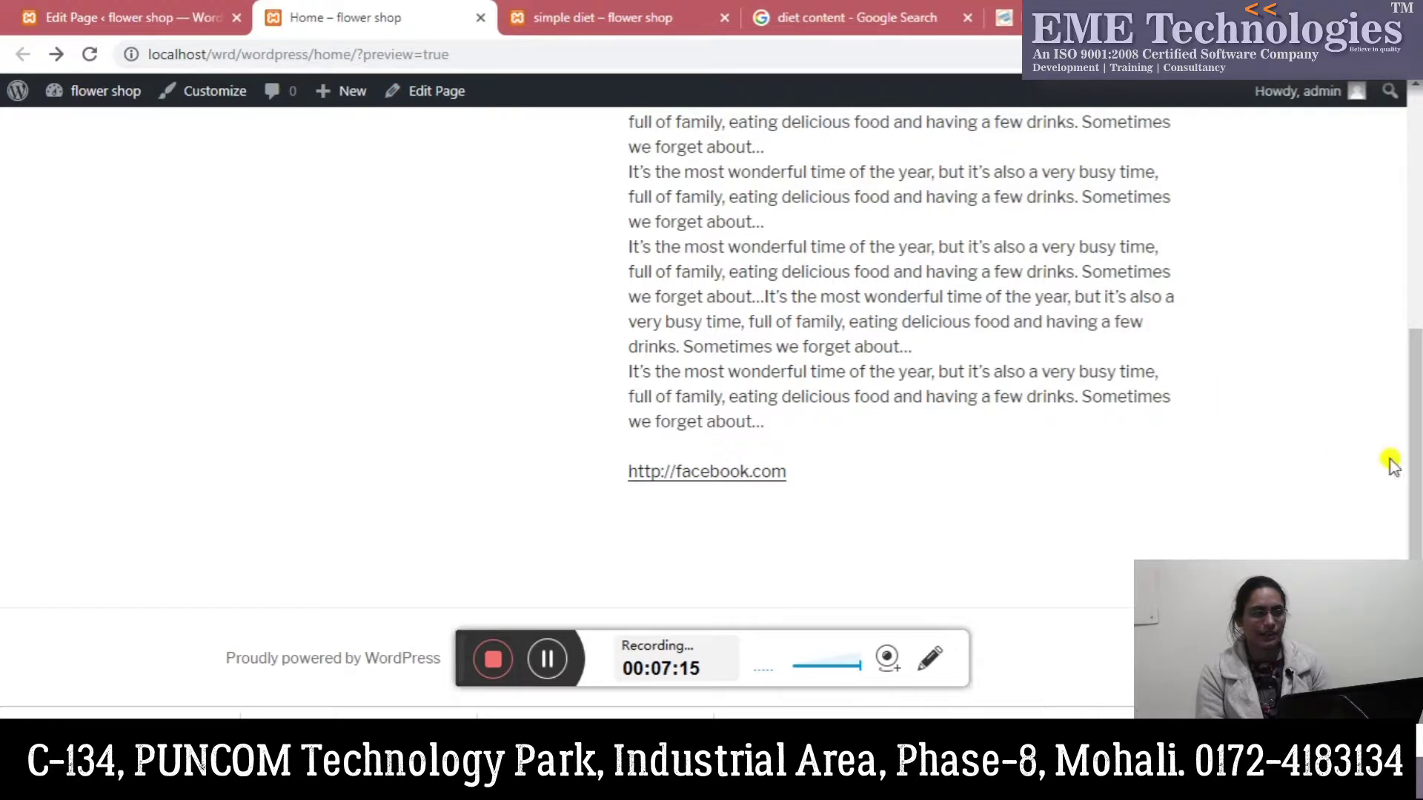
left_click_drag(1414, 474, 1415, 248)
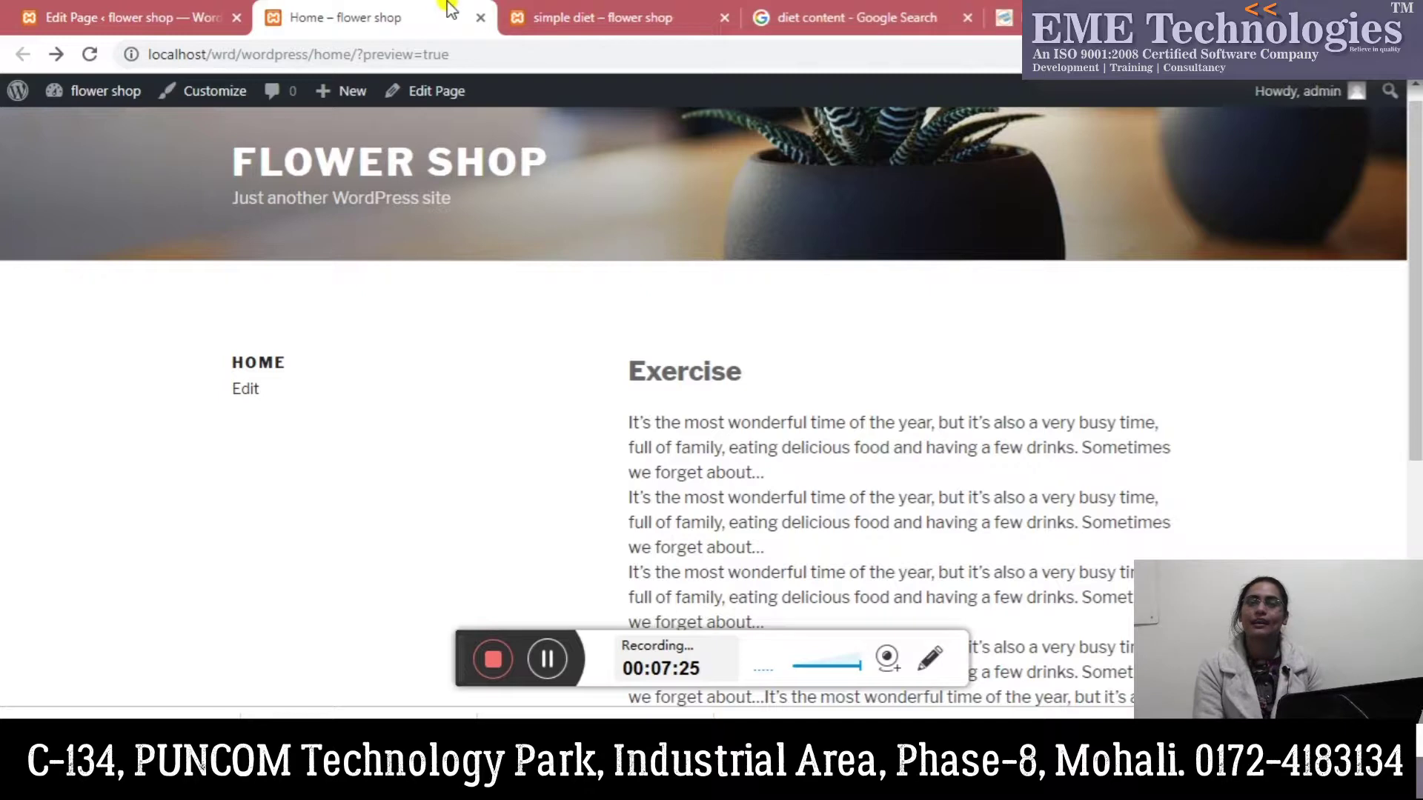
left_click(158, 9)
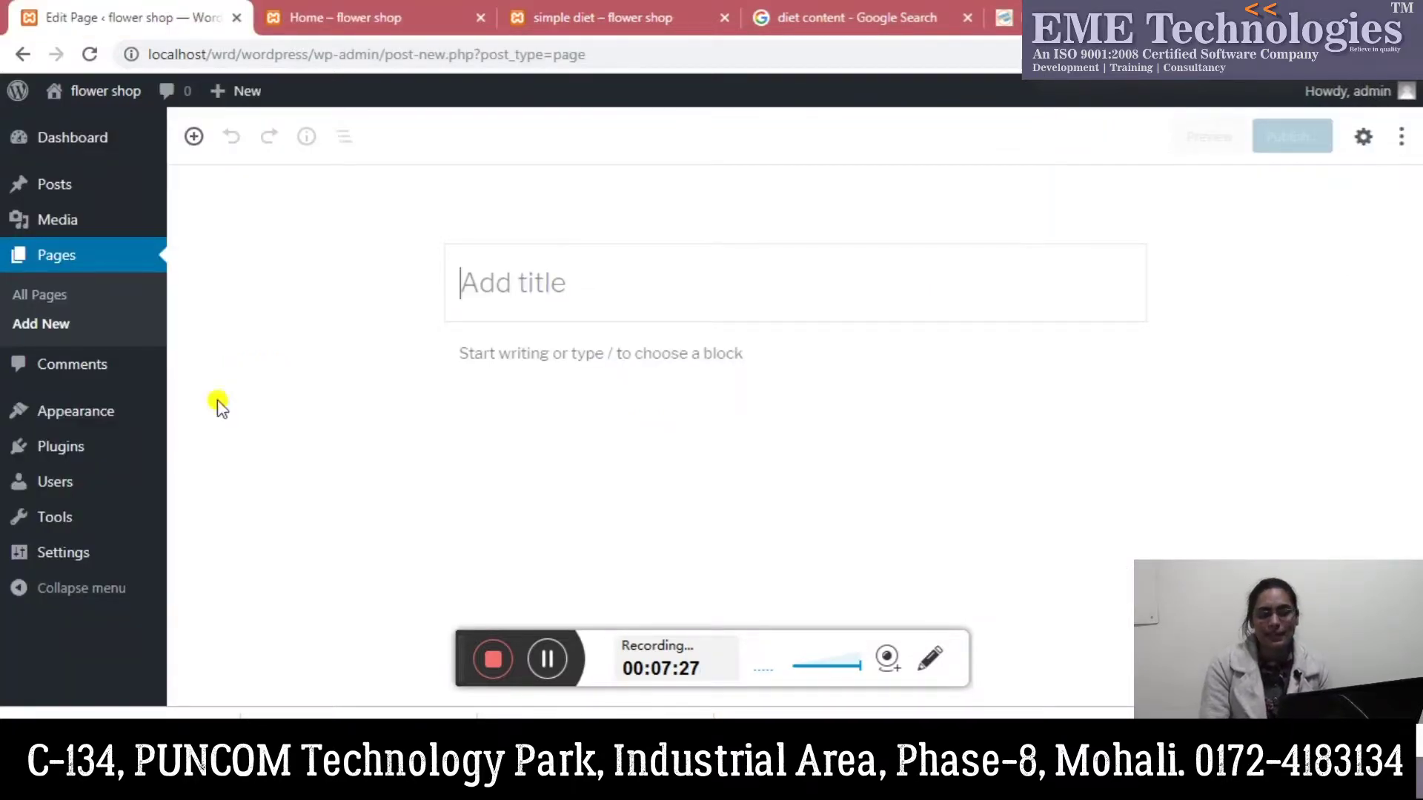
Step: Title the new page "Contact Us"
left_click(527, 284)
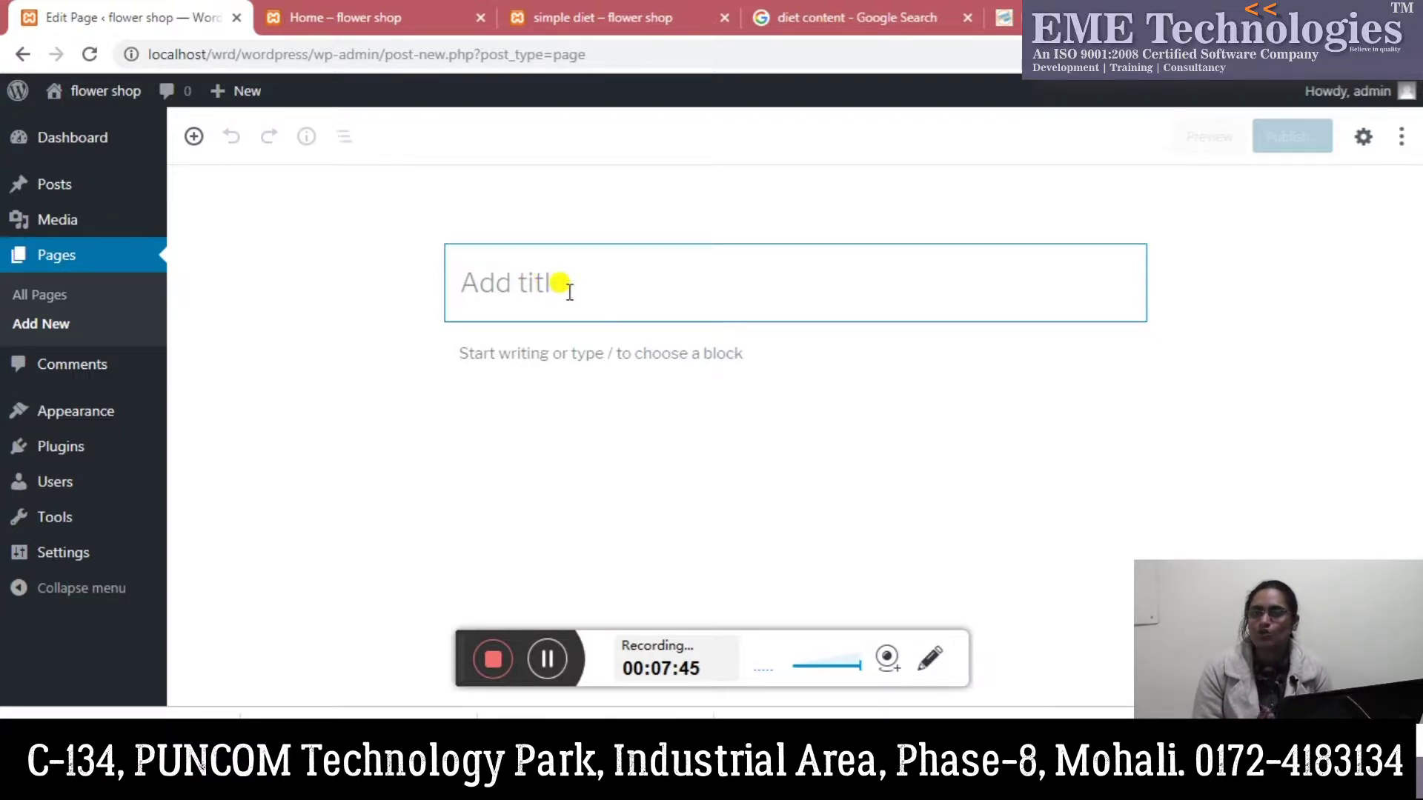
type("b")
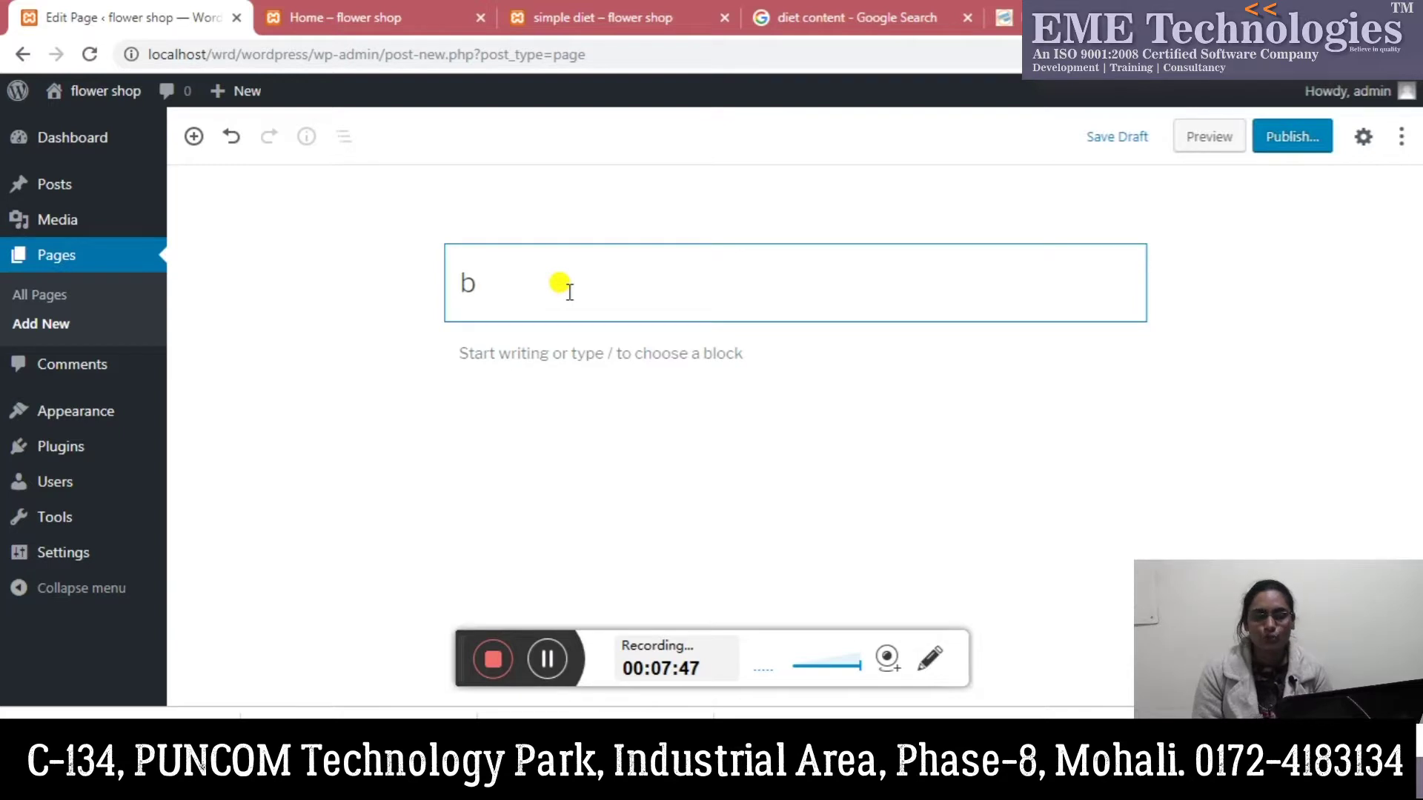
key("BackSpace")
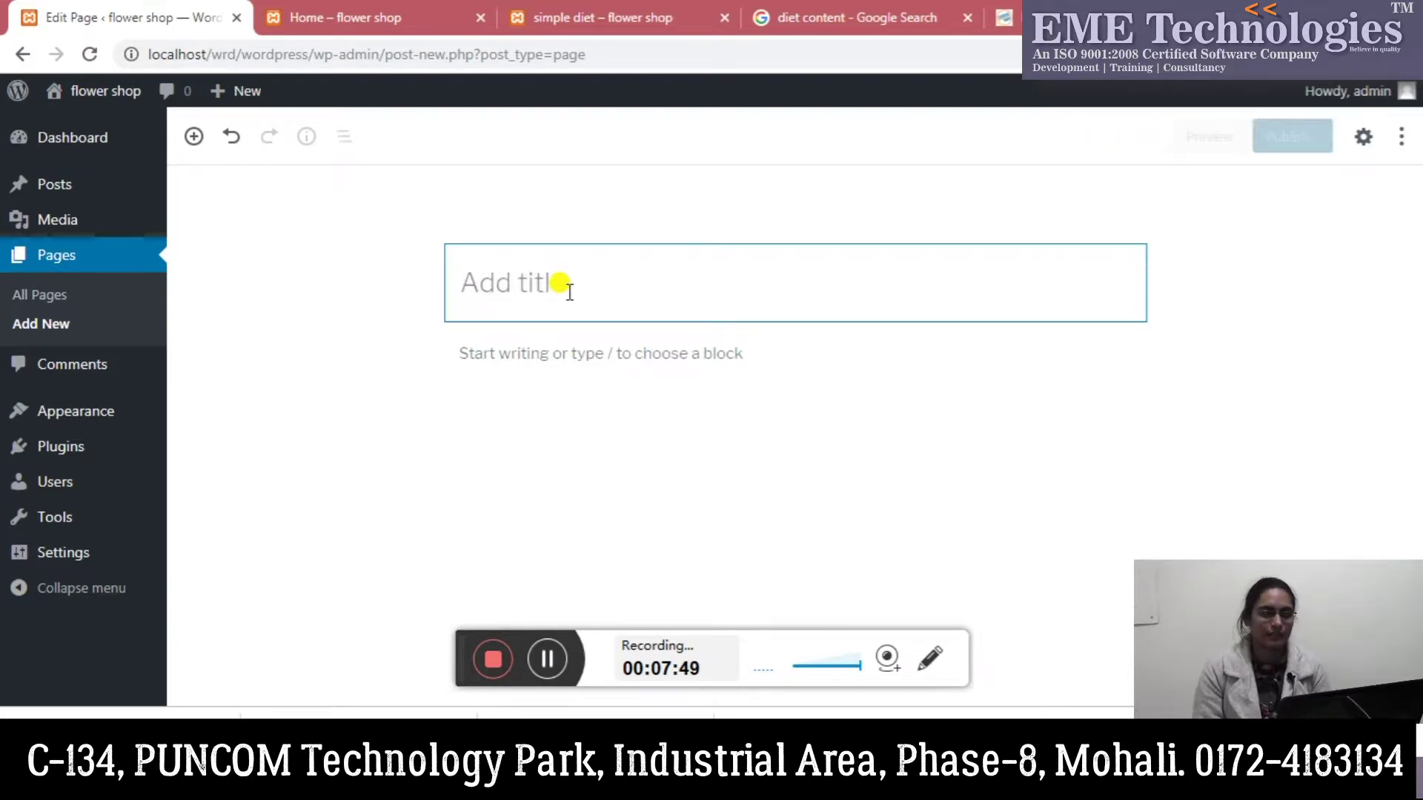
type("B")
key("BackSpace")
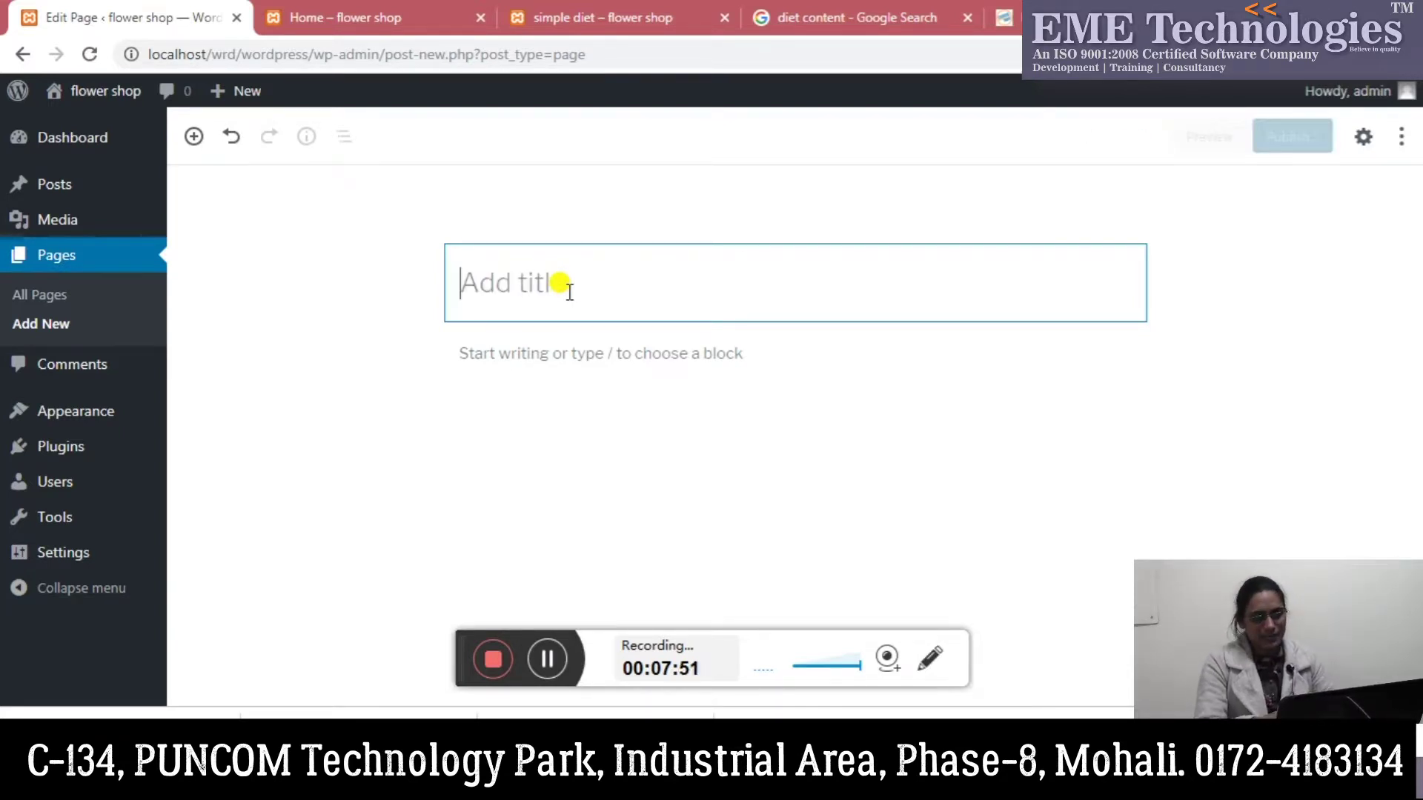
type("Contact")
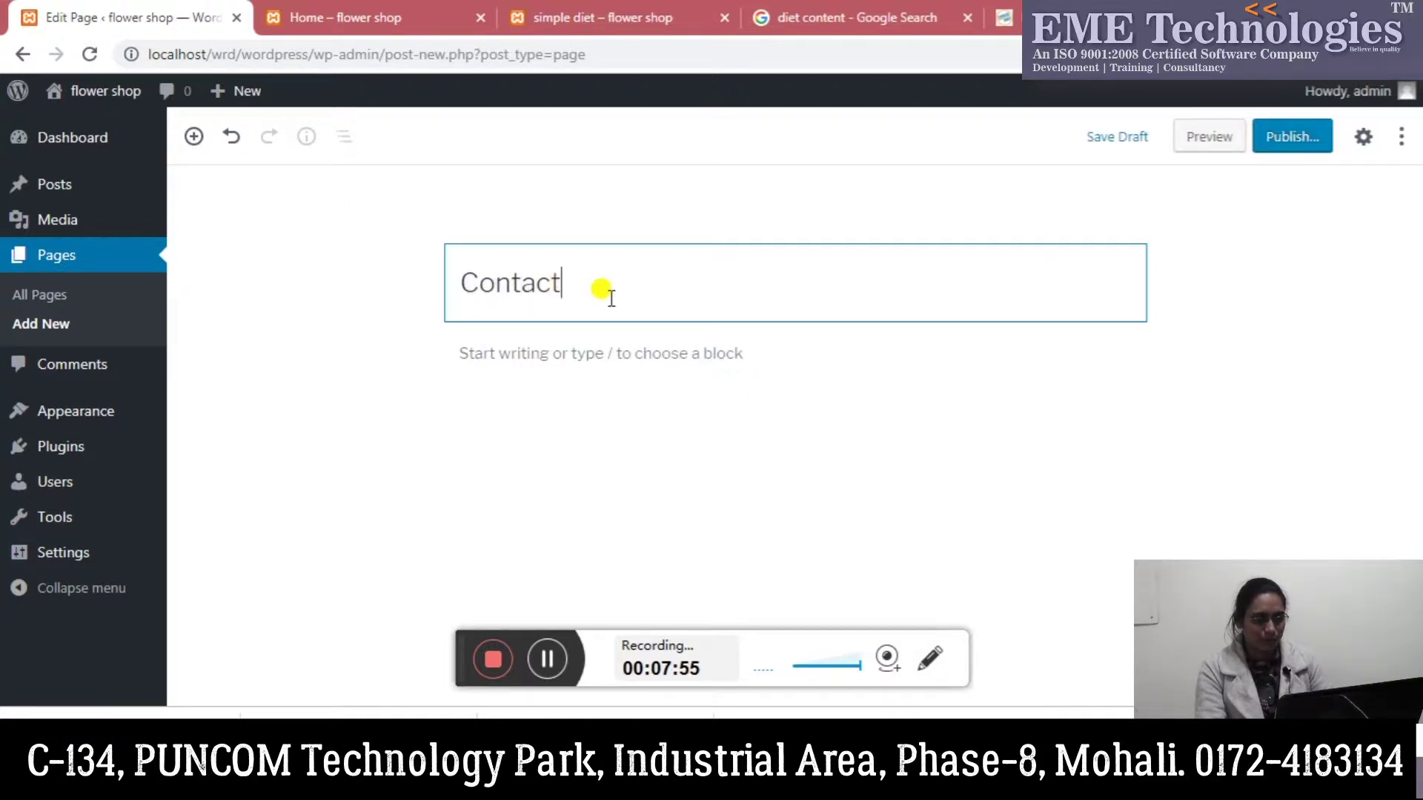
type(" Us")
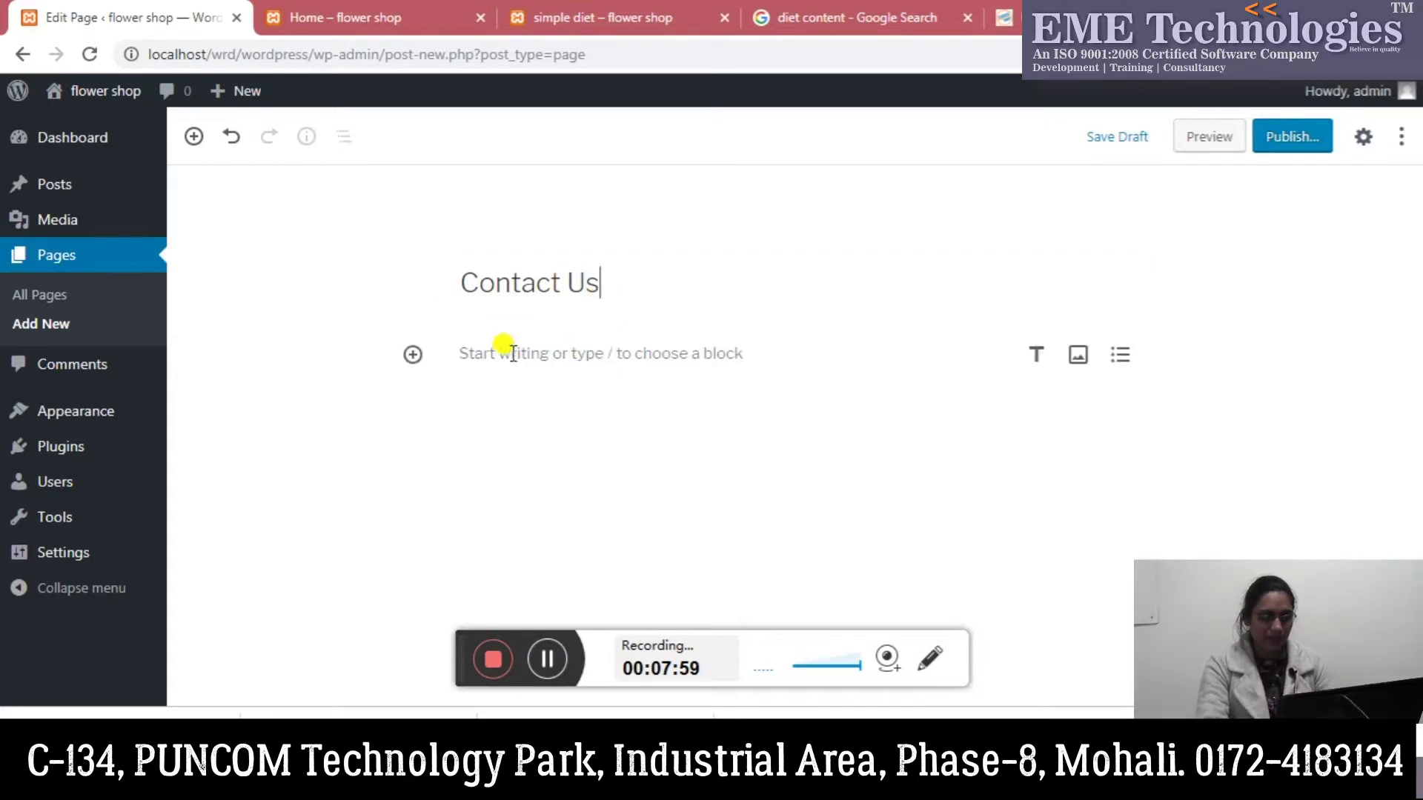
Step: Insert an image block below the Contact Us title using o-HIGH-FIBRE-FOODS-570.jpg from the media library
left_click(413, 356)
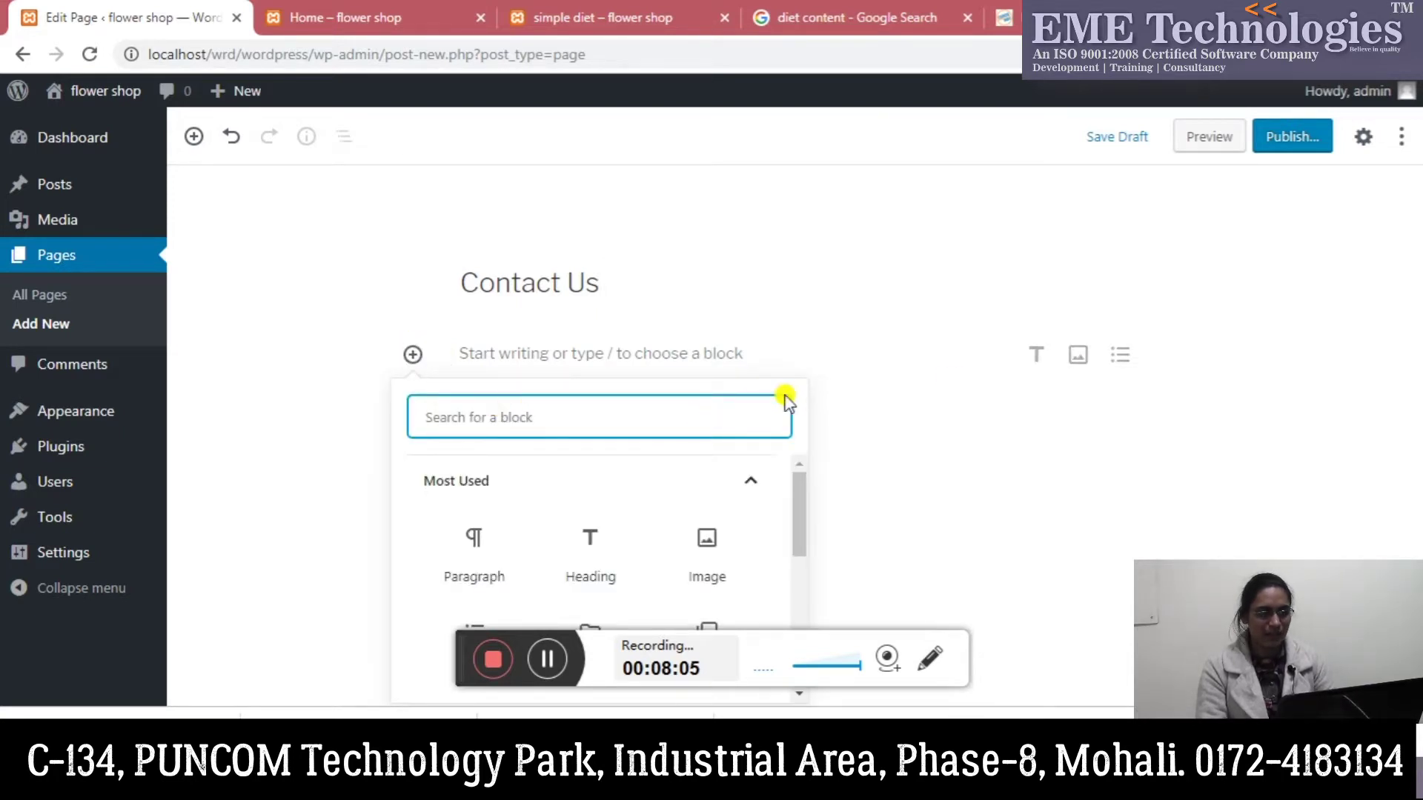
mouse_move(1076, 358)
left_click(1079, 357)
left_click(726, 454)
key("ctrl+t")
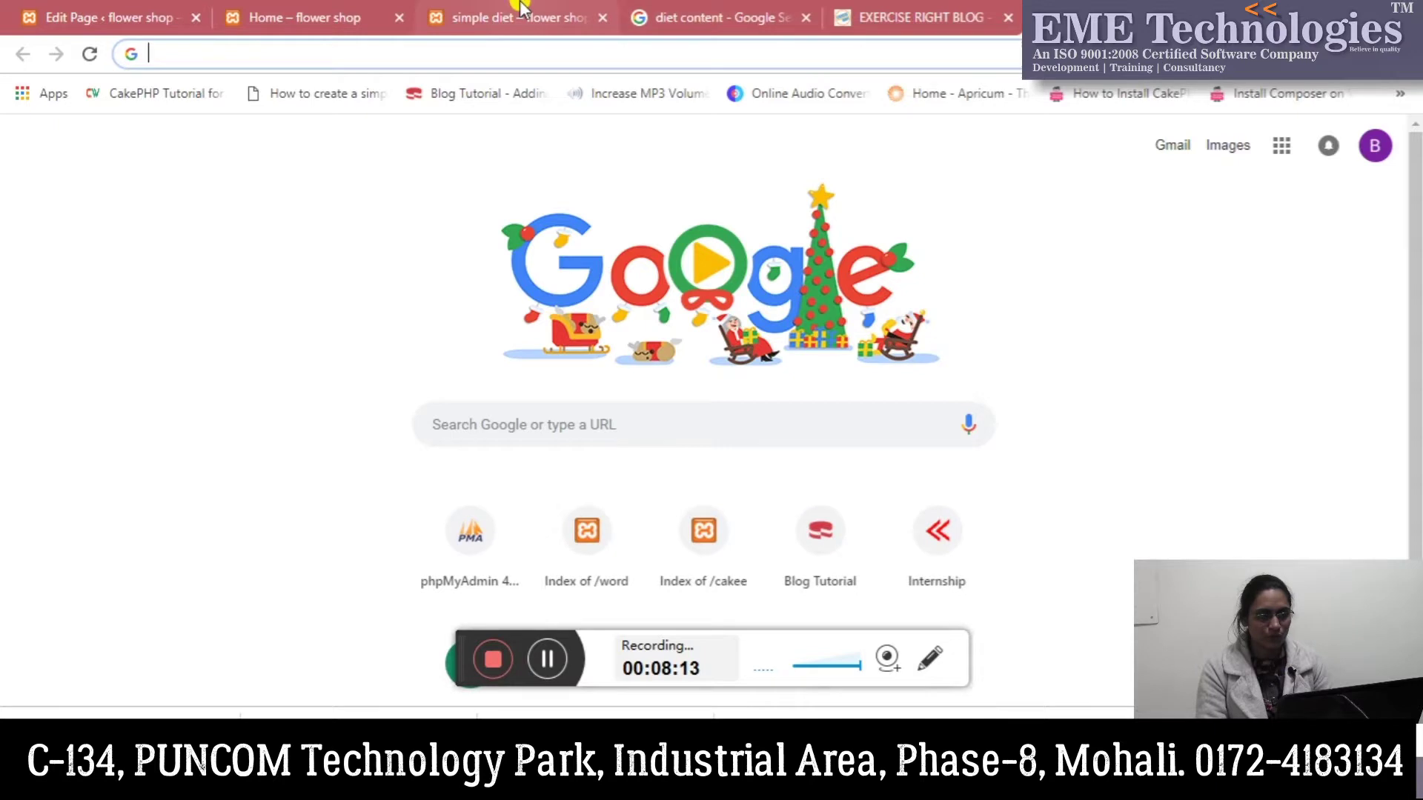
left_click(118, 15)
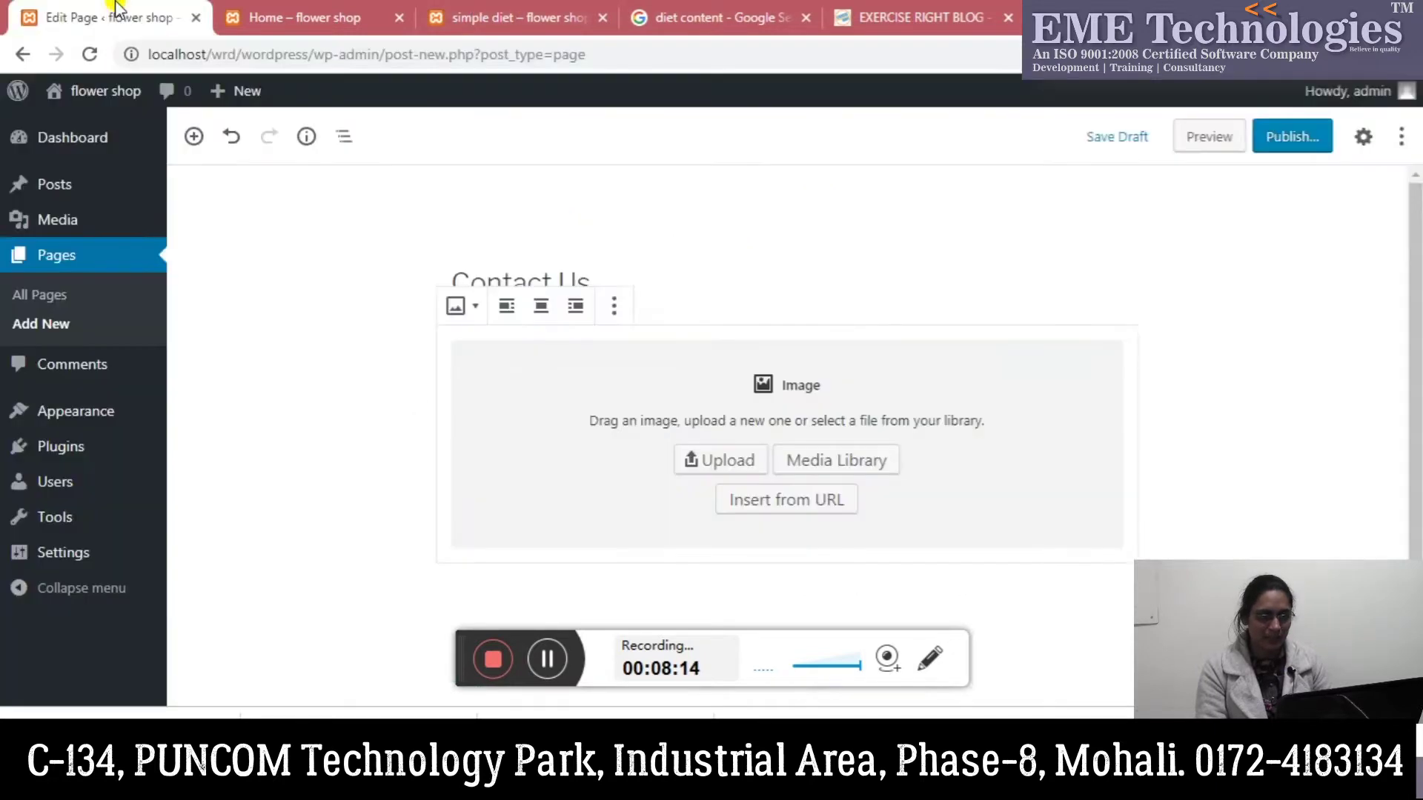
left_click(791, 458)
left_click(115, 341)
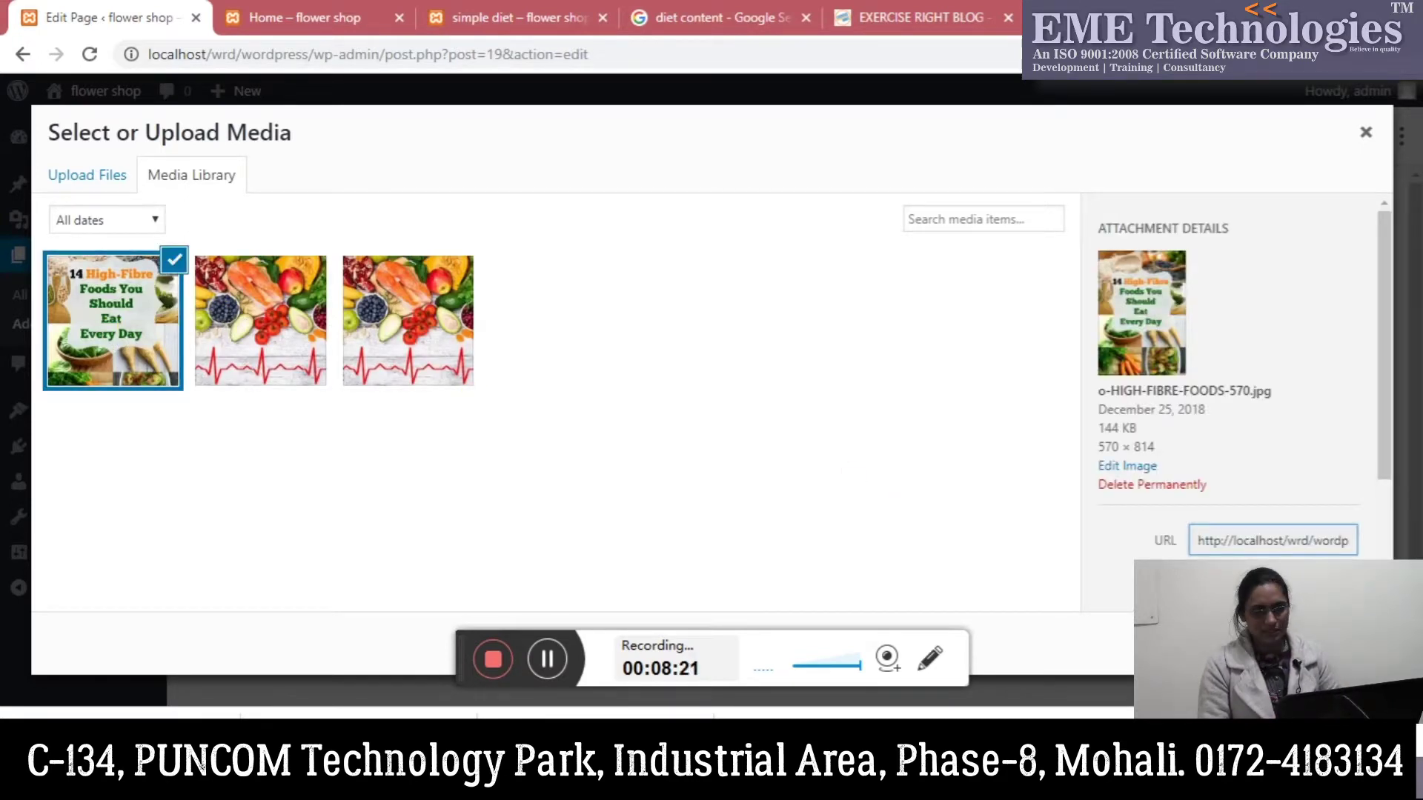
left_click(1345, 643)
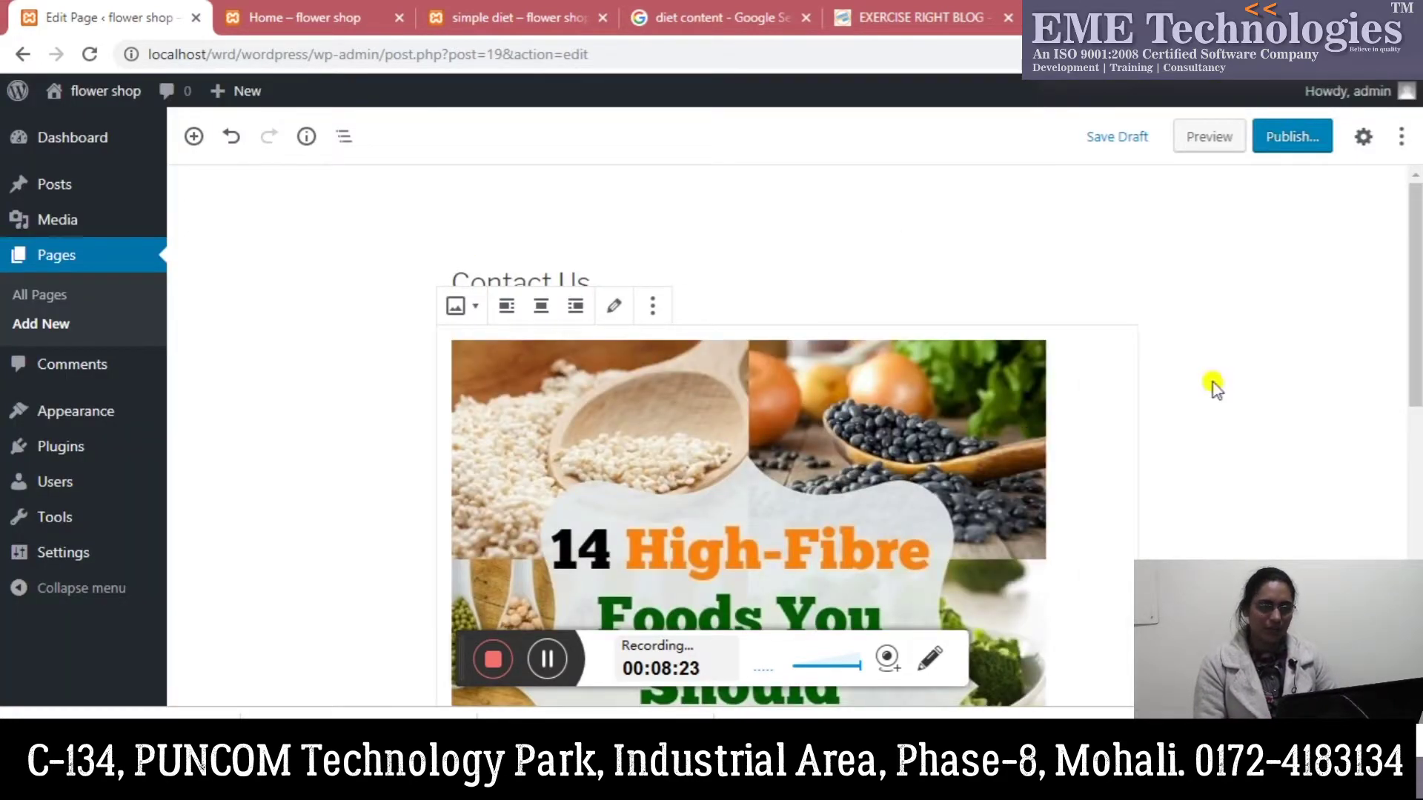
Step: Try the centre and right alignments on the high-fibre foods image, set it to left, and view its media selection without replacing it
left_click(506, 306)
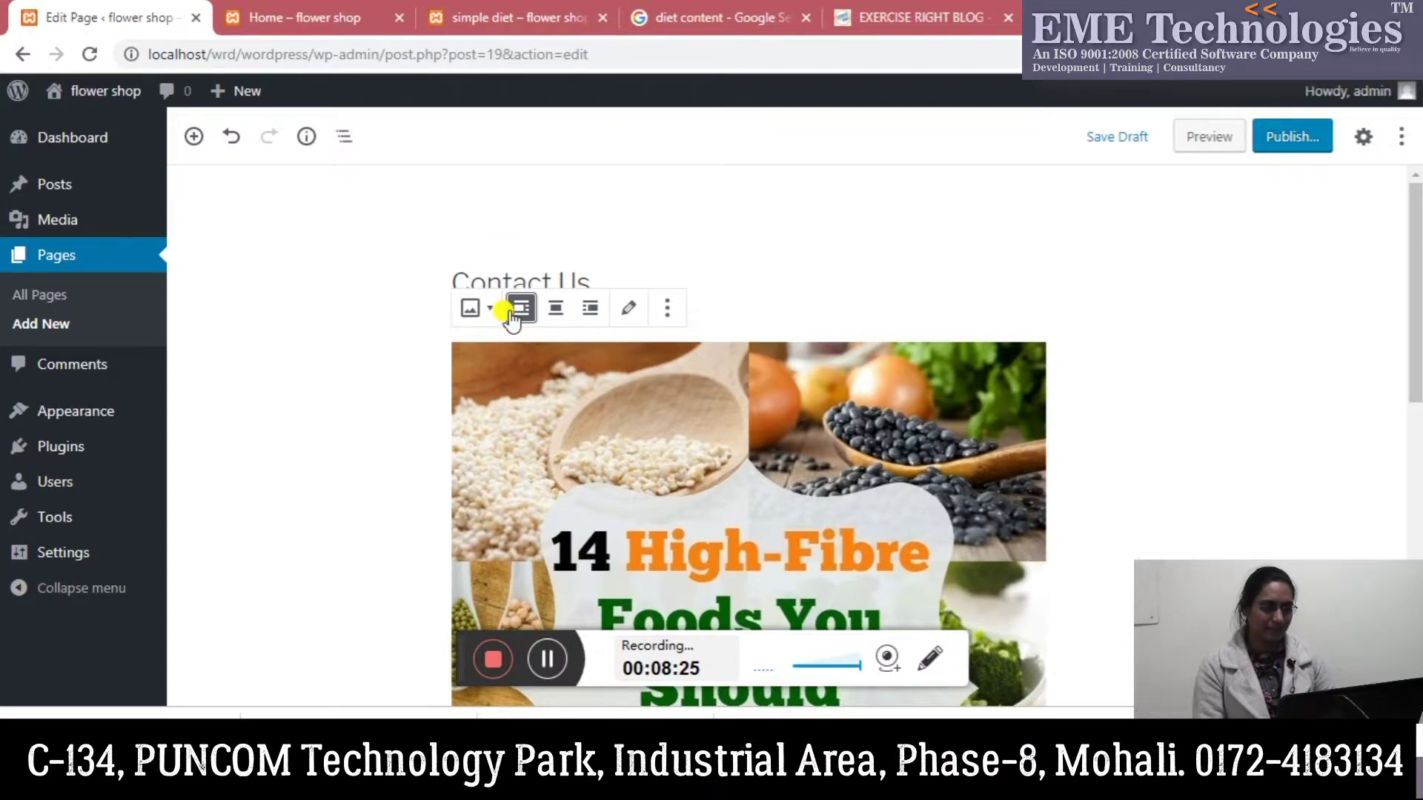
left_click(554, 308)
left_click(586, 308)
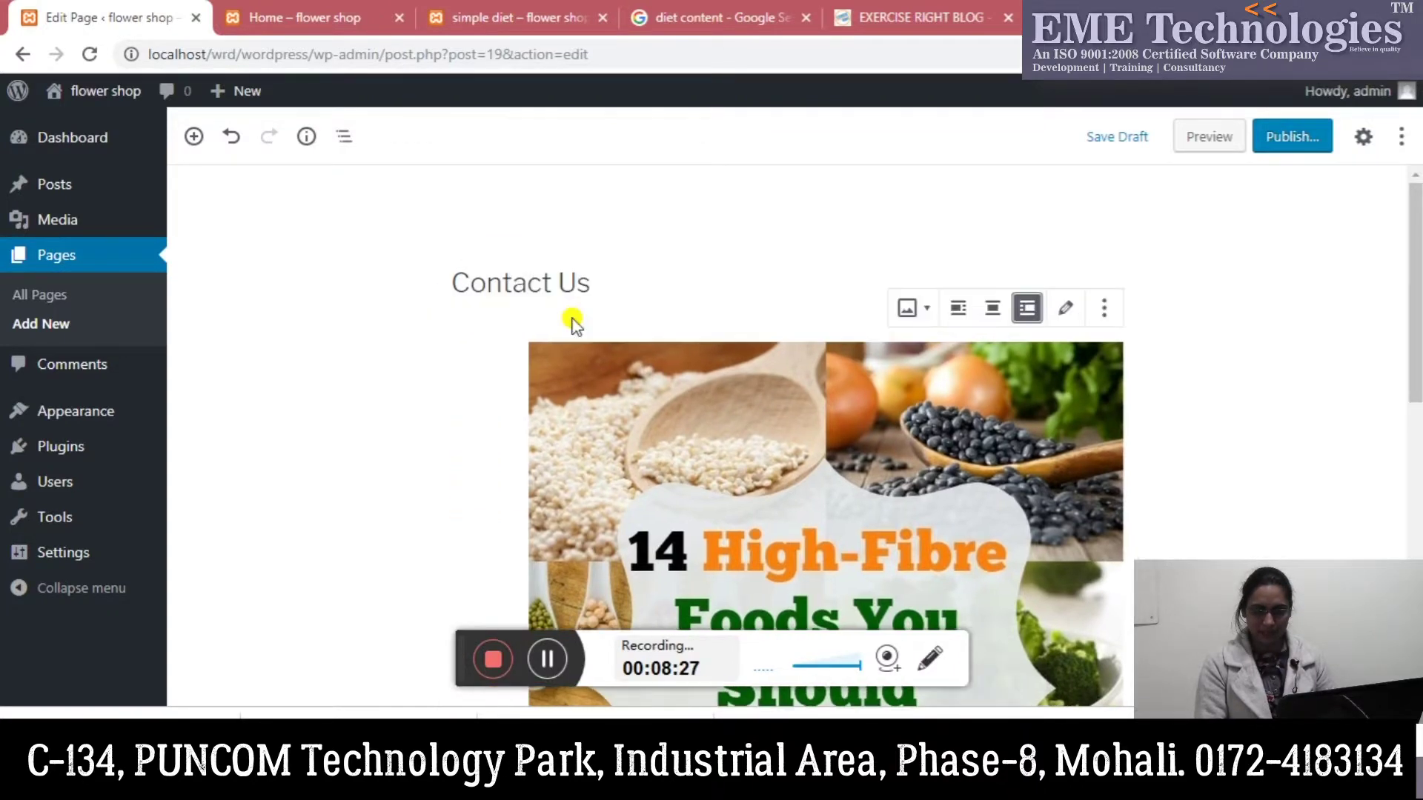
left_click(956, 308)
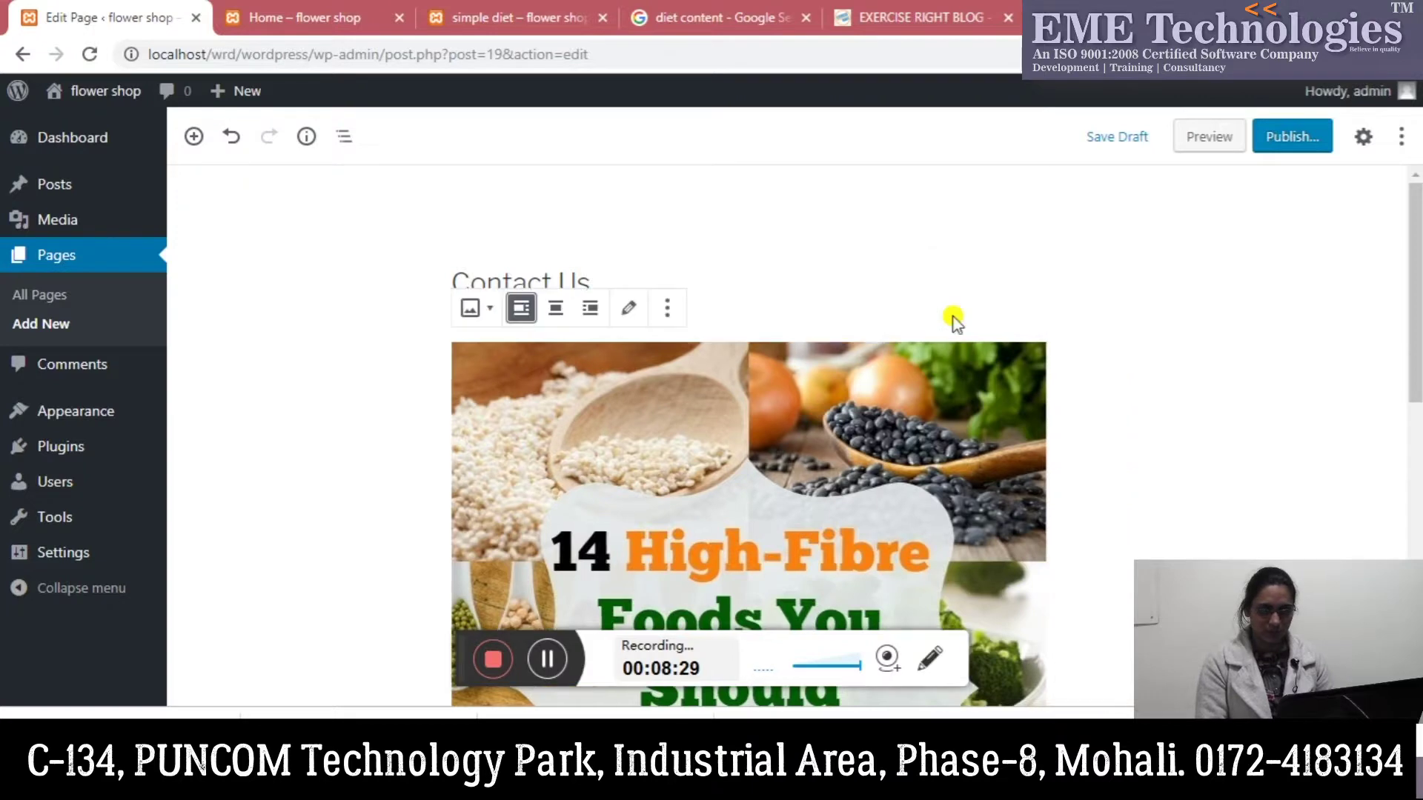
left_click(628, 309)
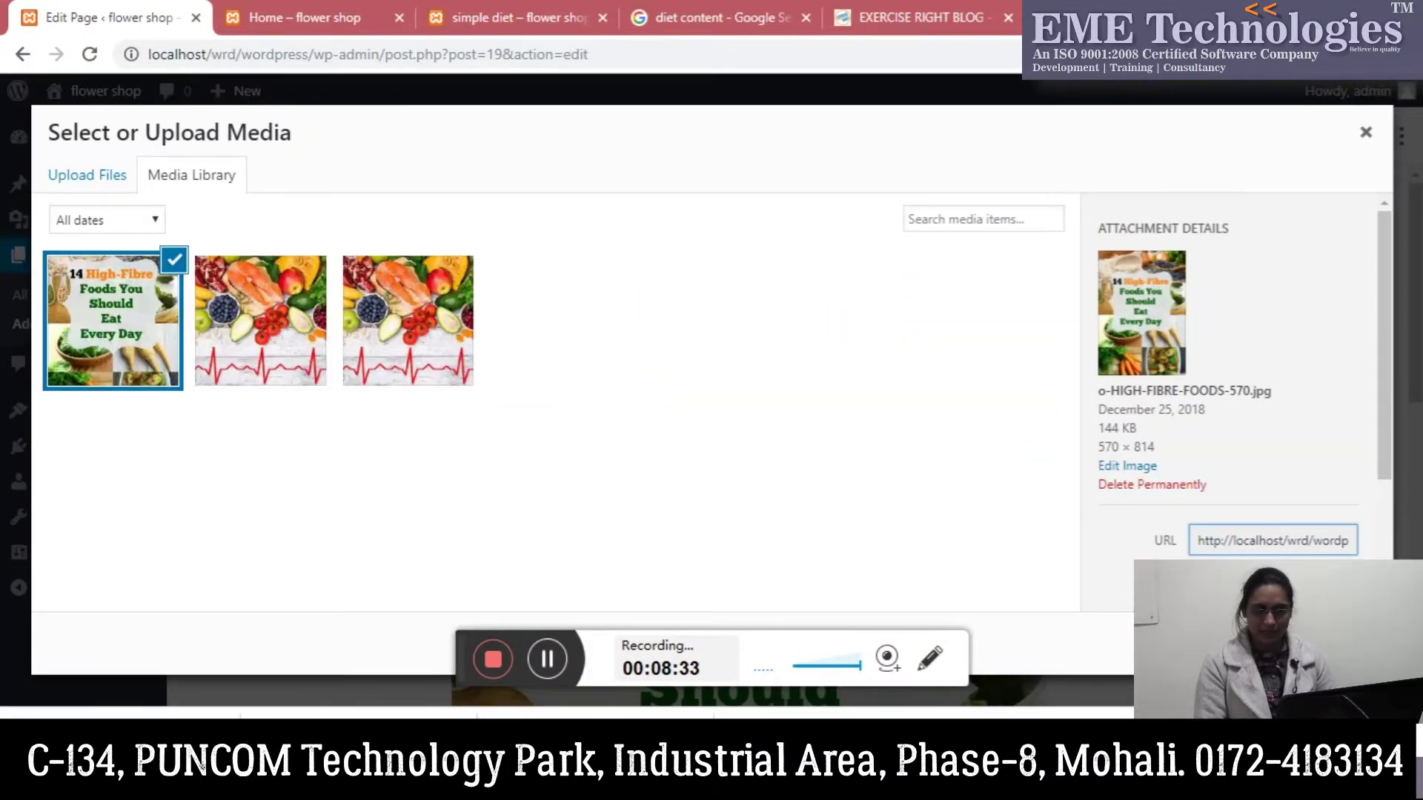
key("Escape")
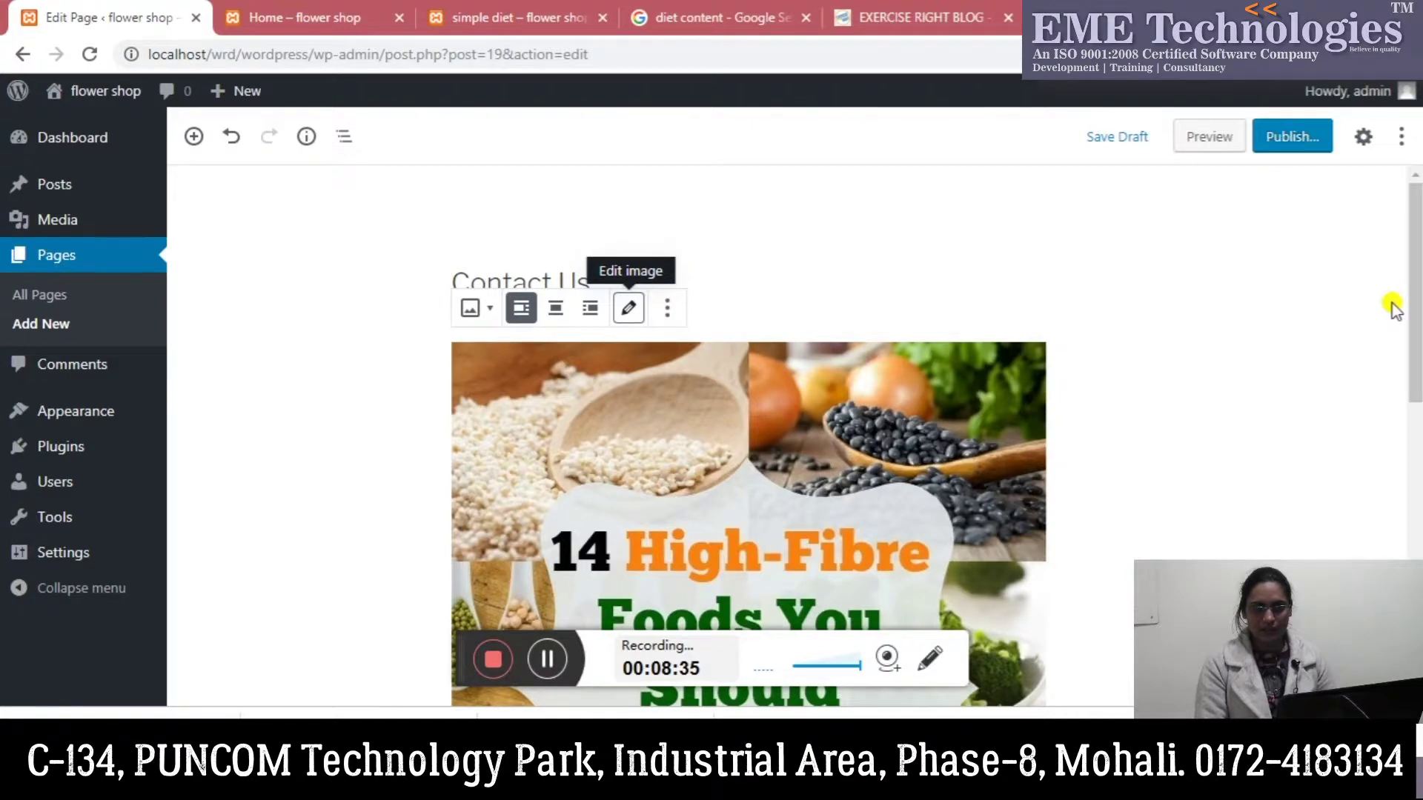
Step: Shrink the high-fibre foods image proportionally to slightly under a third of its inserted width, and deselect it
left_click_drag(1415, 300, 1417, 390)
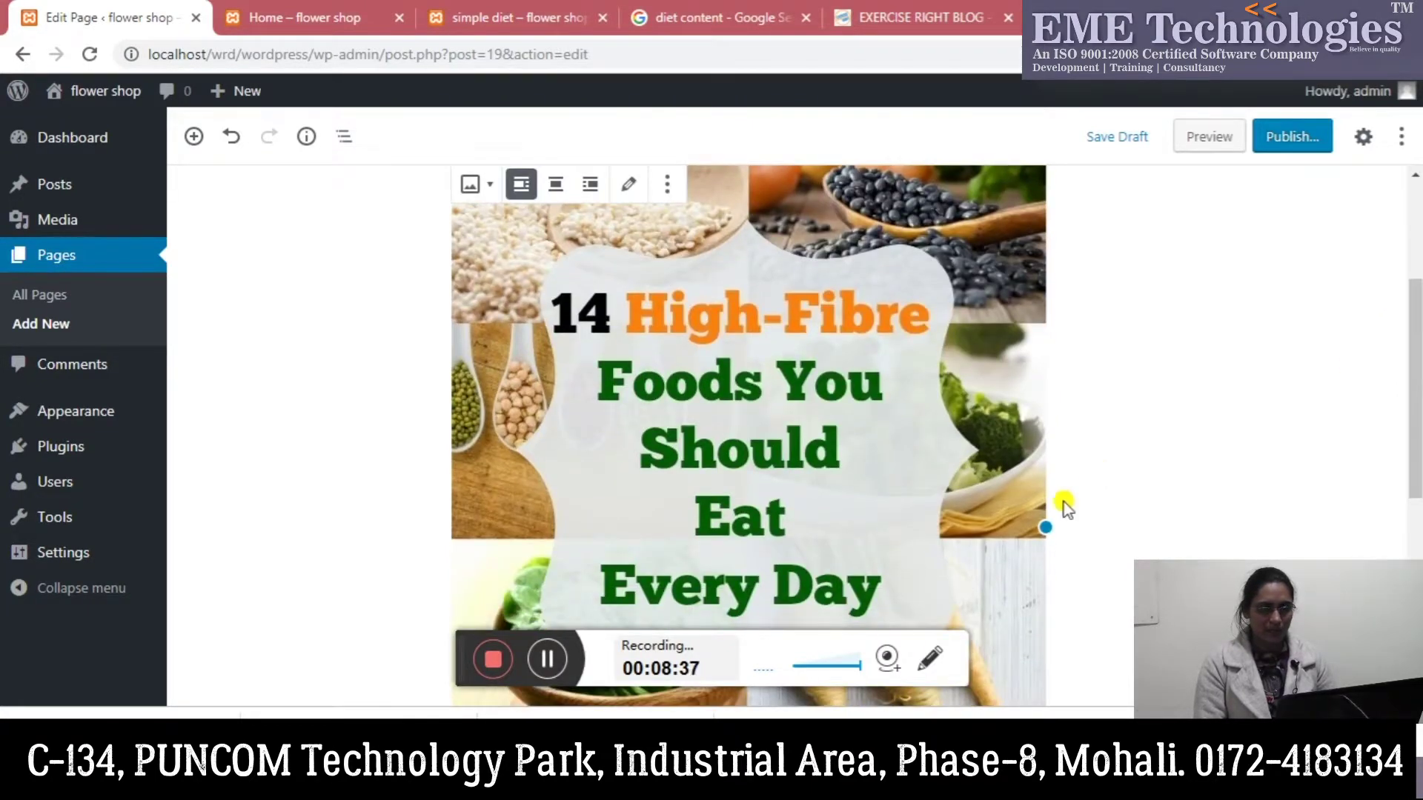
left_click_drag(1041, 523, 758, 292)
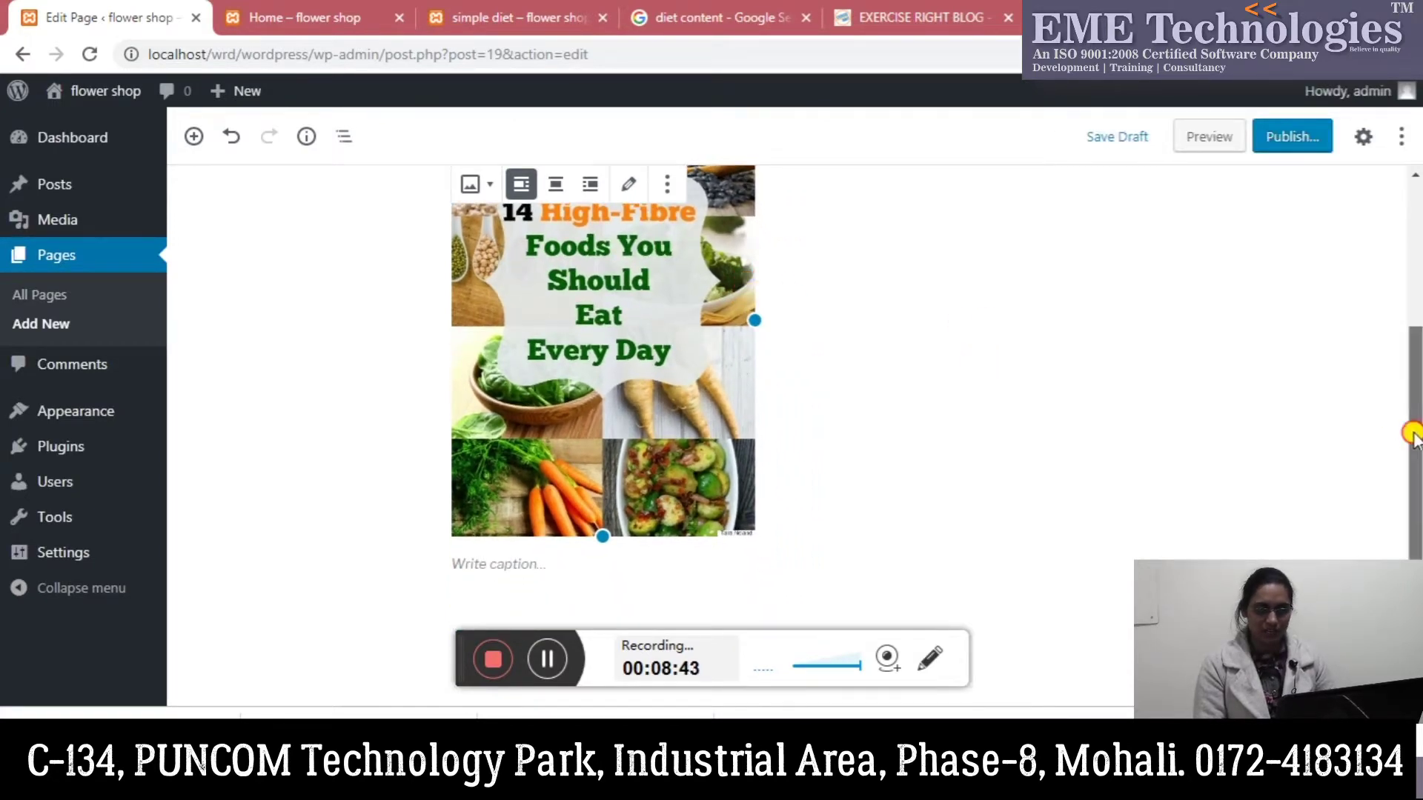
scroll(1406, 428, "up", 3)
scroll(1405, 371, "down", 2)
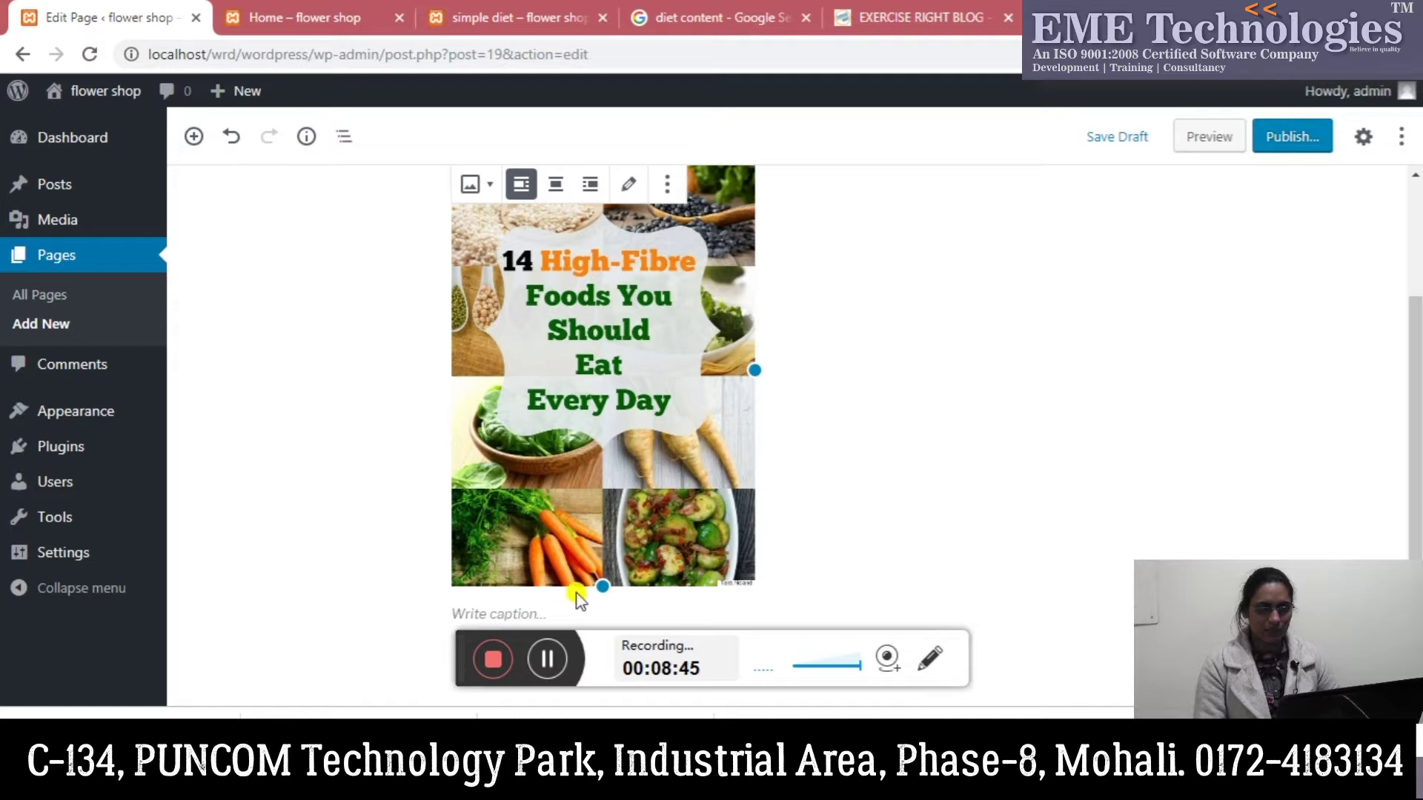
left_click_drag(602, 586, 544, 478)
left_click(683, 391)
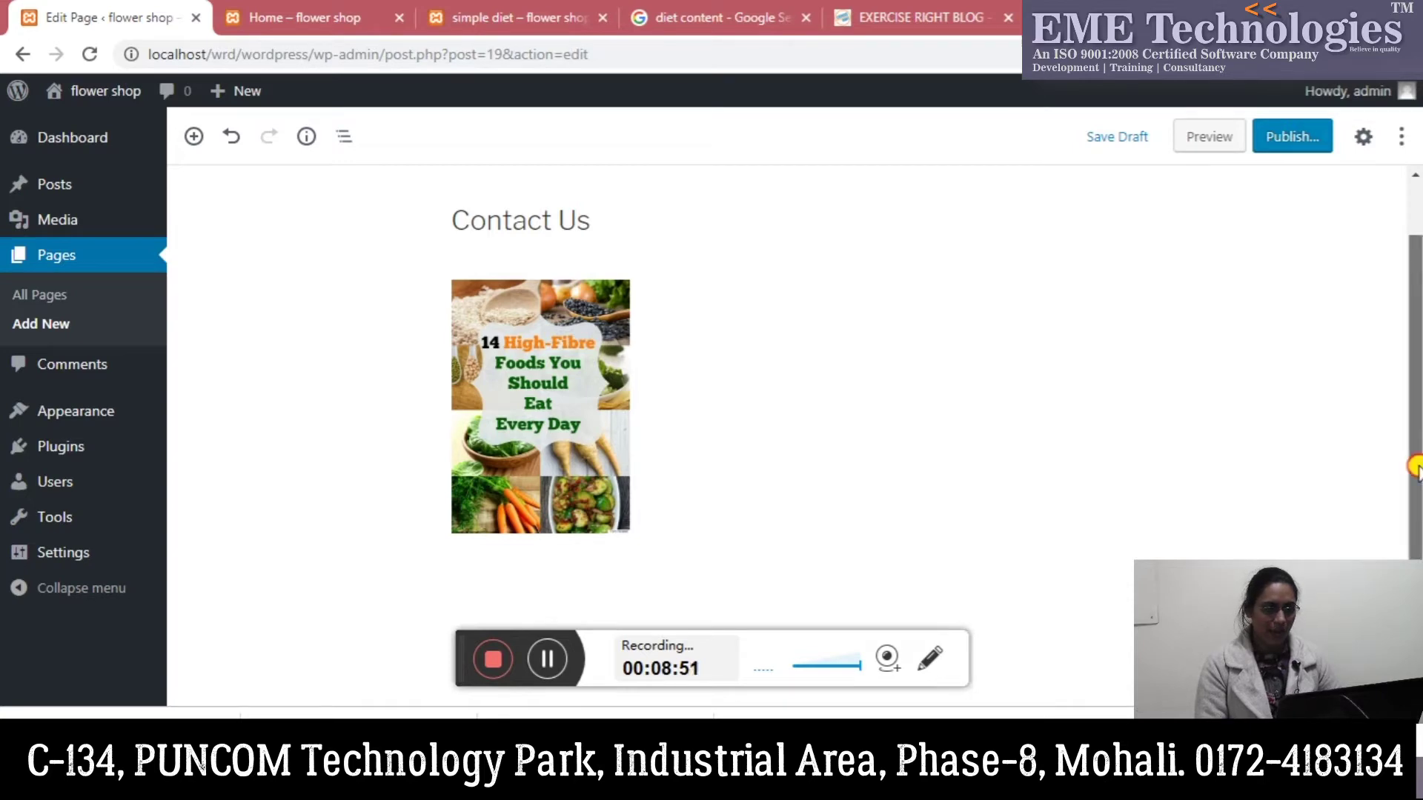
left_click_drag(1414, 459, 1415, 305)
scroll(1414, 293, "down", 1)
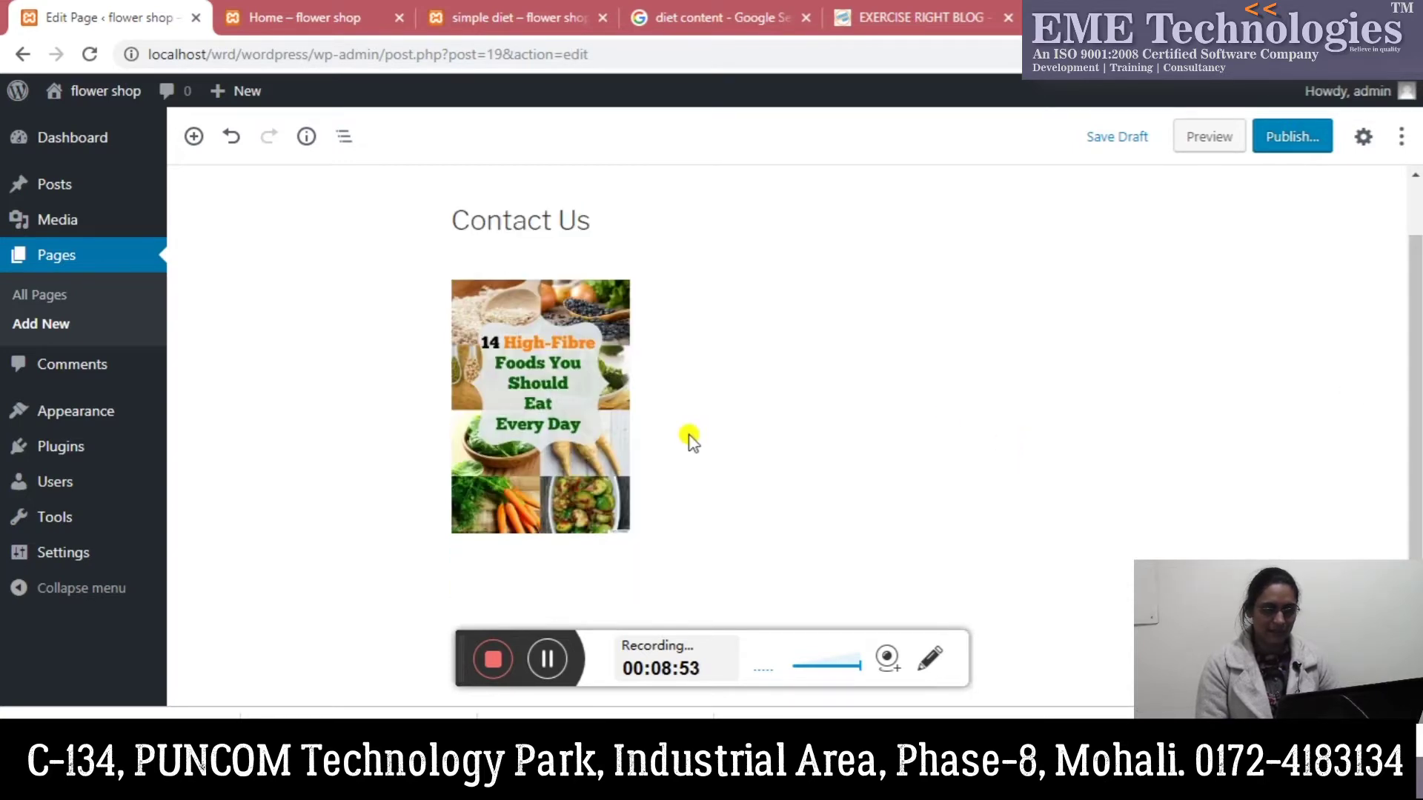
left_click(602, 501)
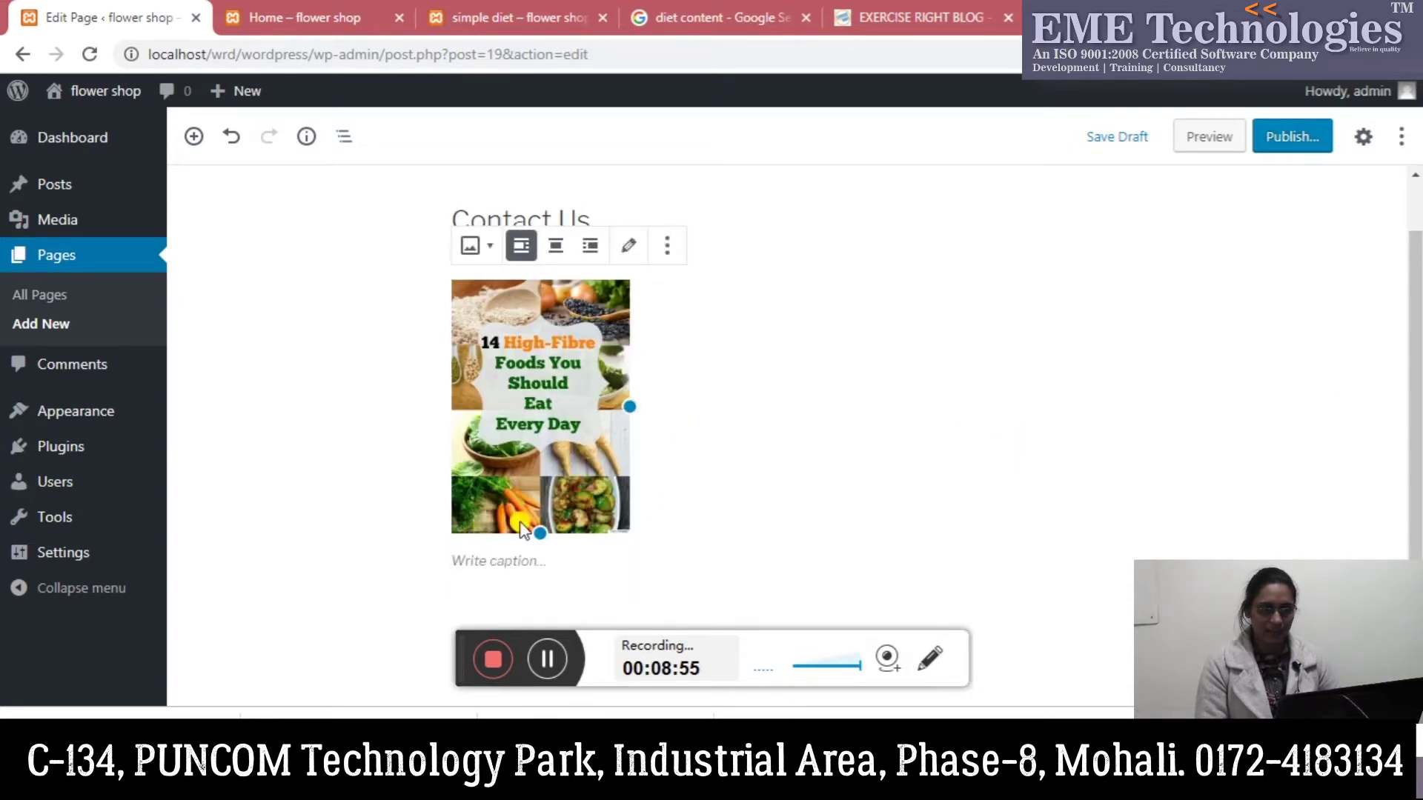
left_click(657, 483)
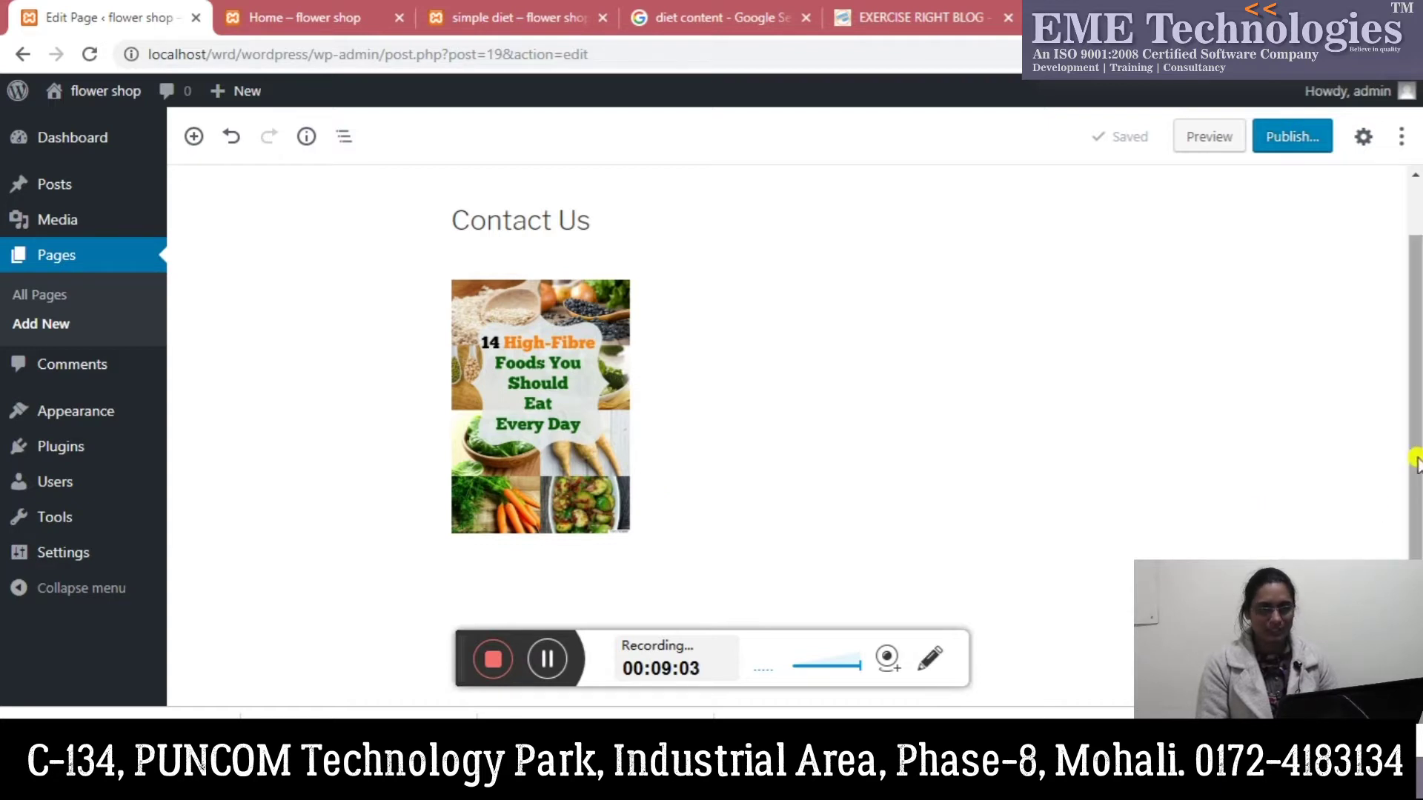
Step: Insert a paragraph between the Contact Us title and the image containing the "It's the most wonderful time of the year" text
scroll(1415, 461, "up", 1)
mouse_move(498, 317)
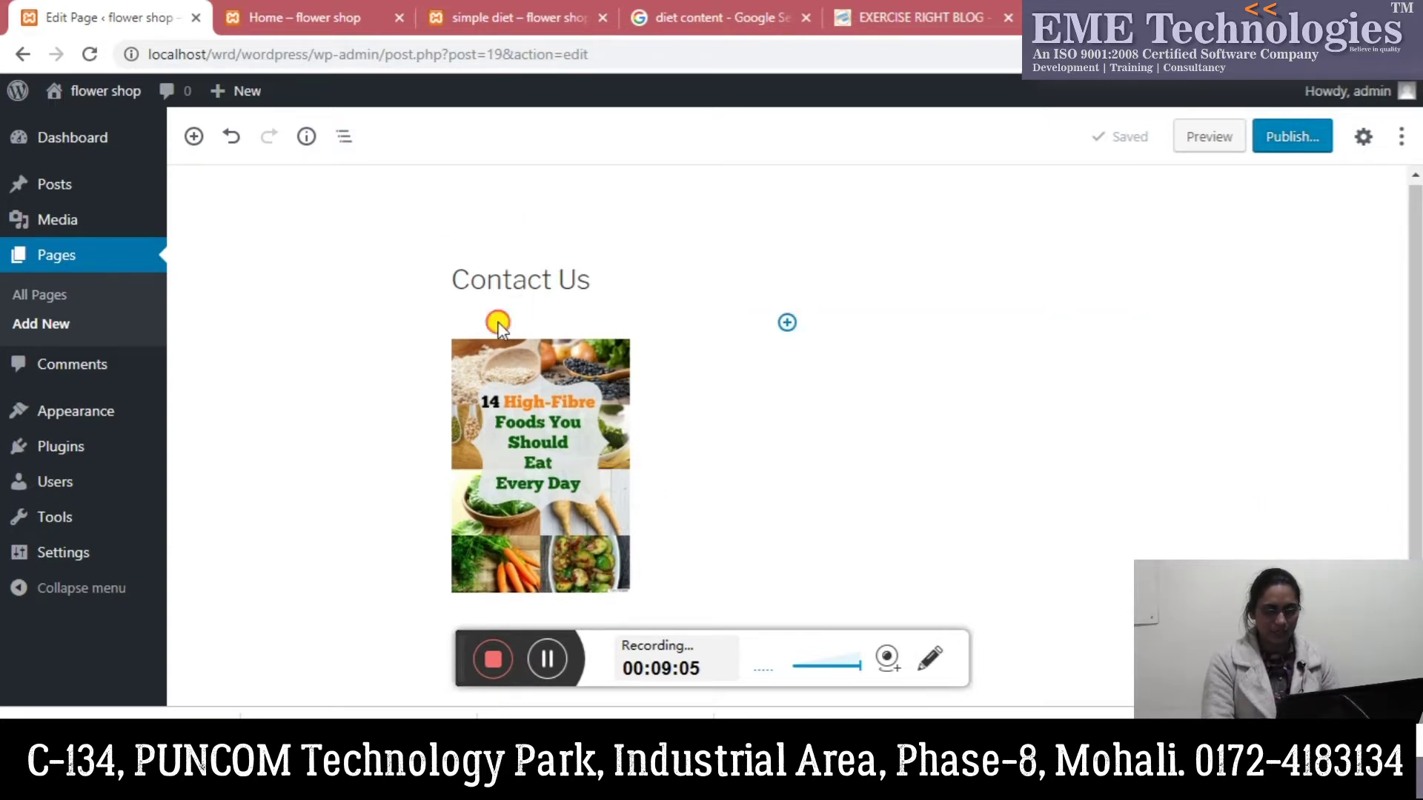
left_click(787, 323)
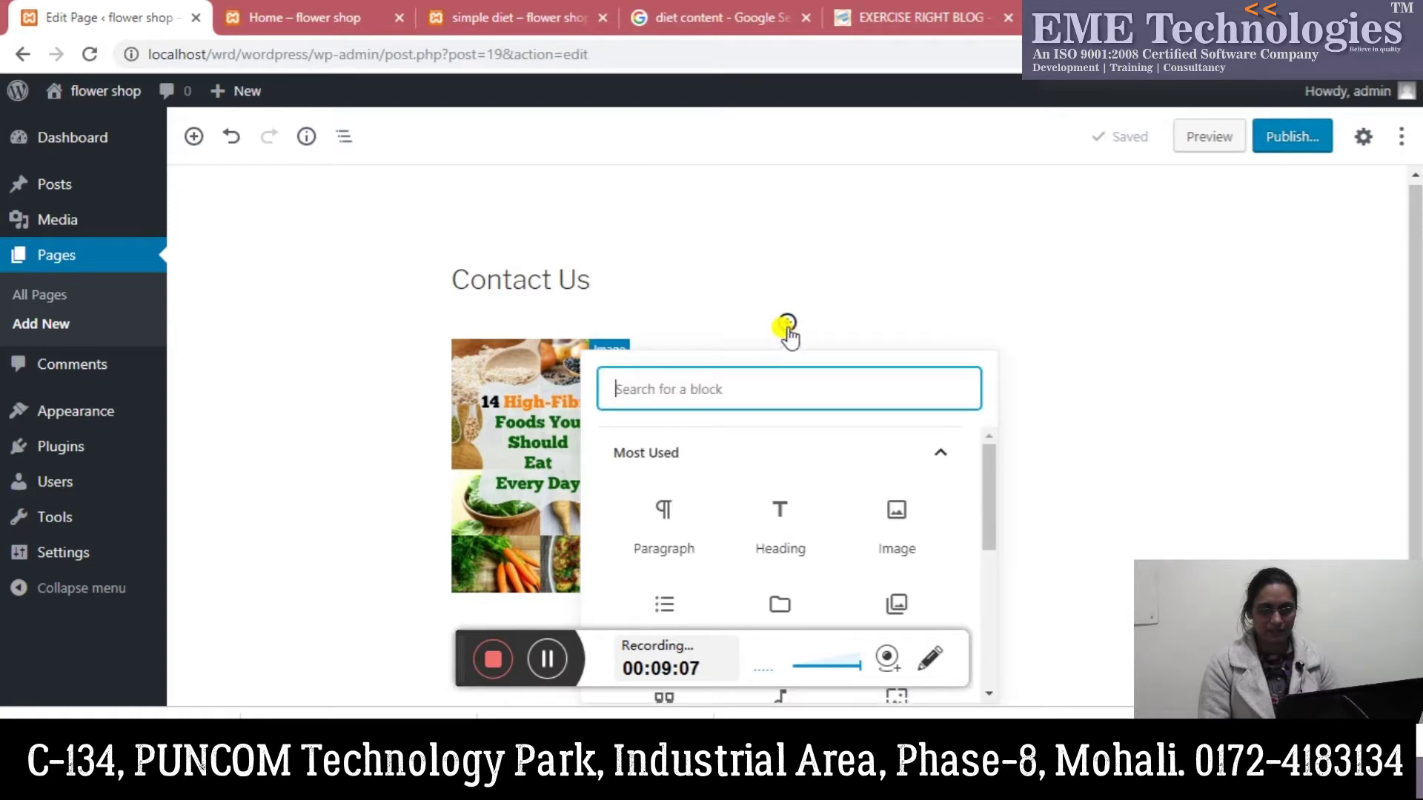
left_click(667, 511)
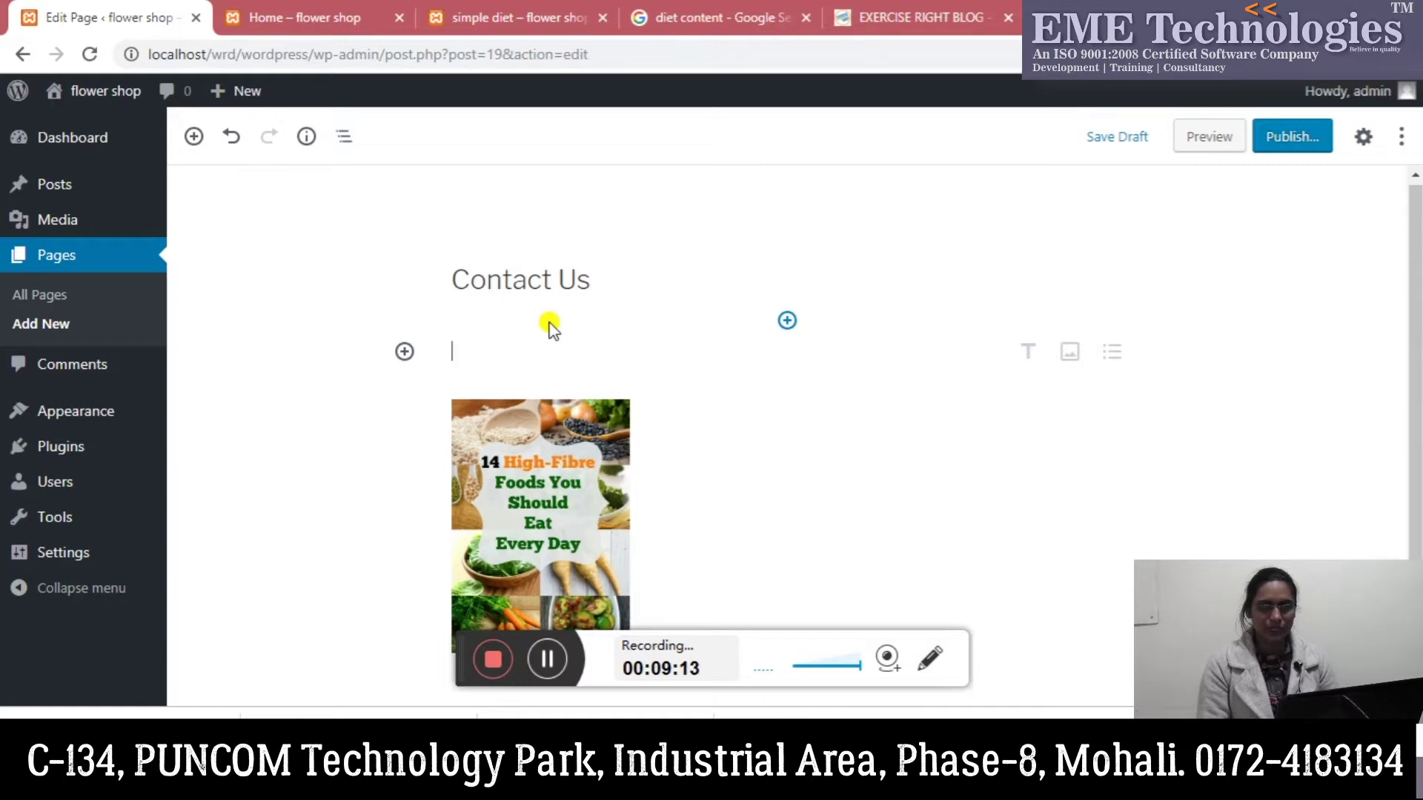
type("It's the most wonderful time of the year, but it's also a very busy time, full of family, eating delicious food and having a few drinks. Sometimes we forget about...")
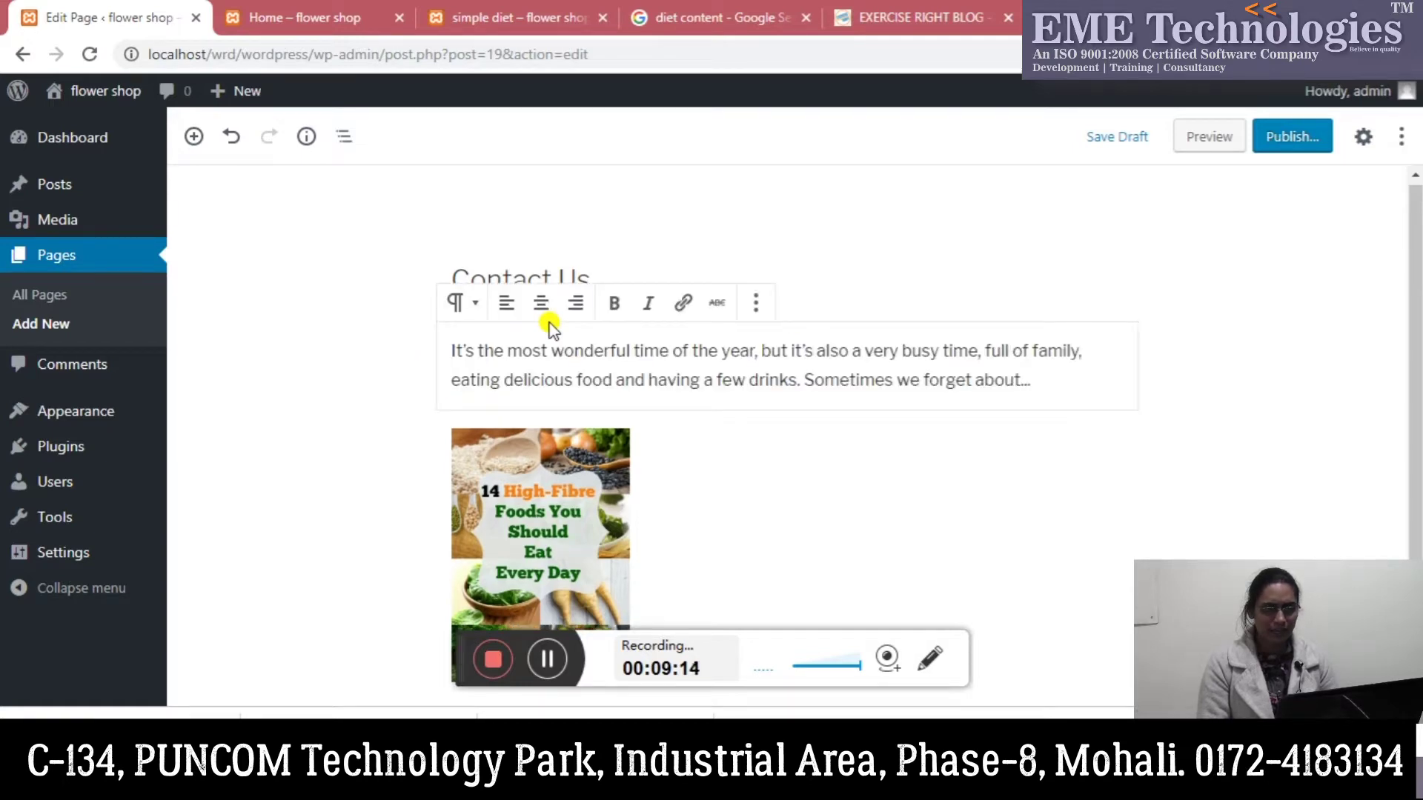
Step: Add a second paragraph above the image that repeats the "It's the most wonderful time of the year" text
left_click(1028, 385)
key("Return")
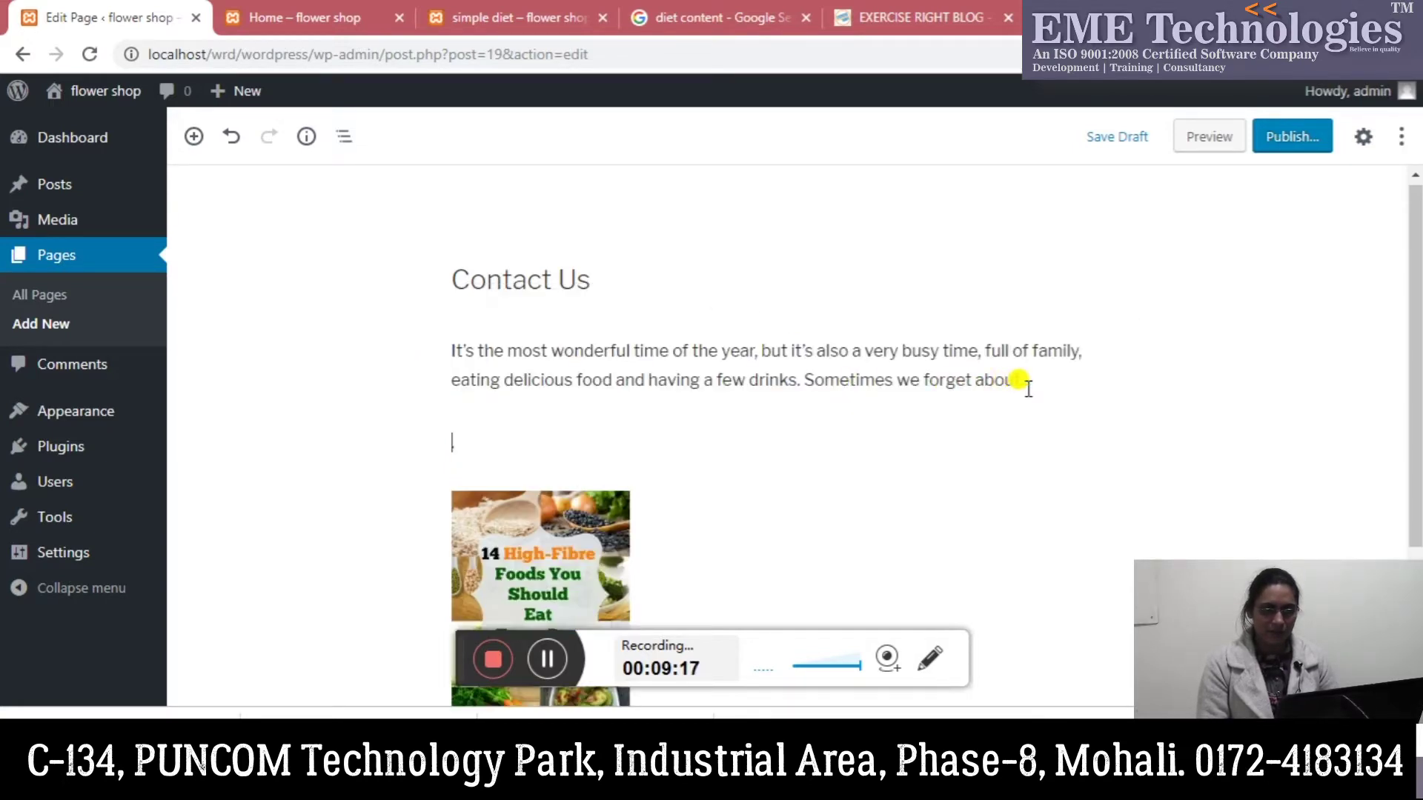
type("It’s the most wonderful time of the year, but it’s also a very busy time, full of family, eating delicious food and having a few drinks. Sometimes we forget about...")
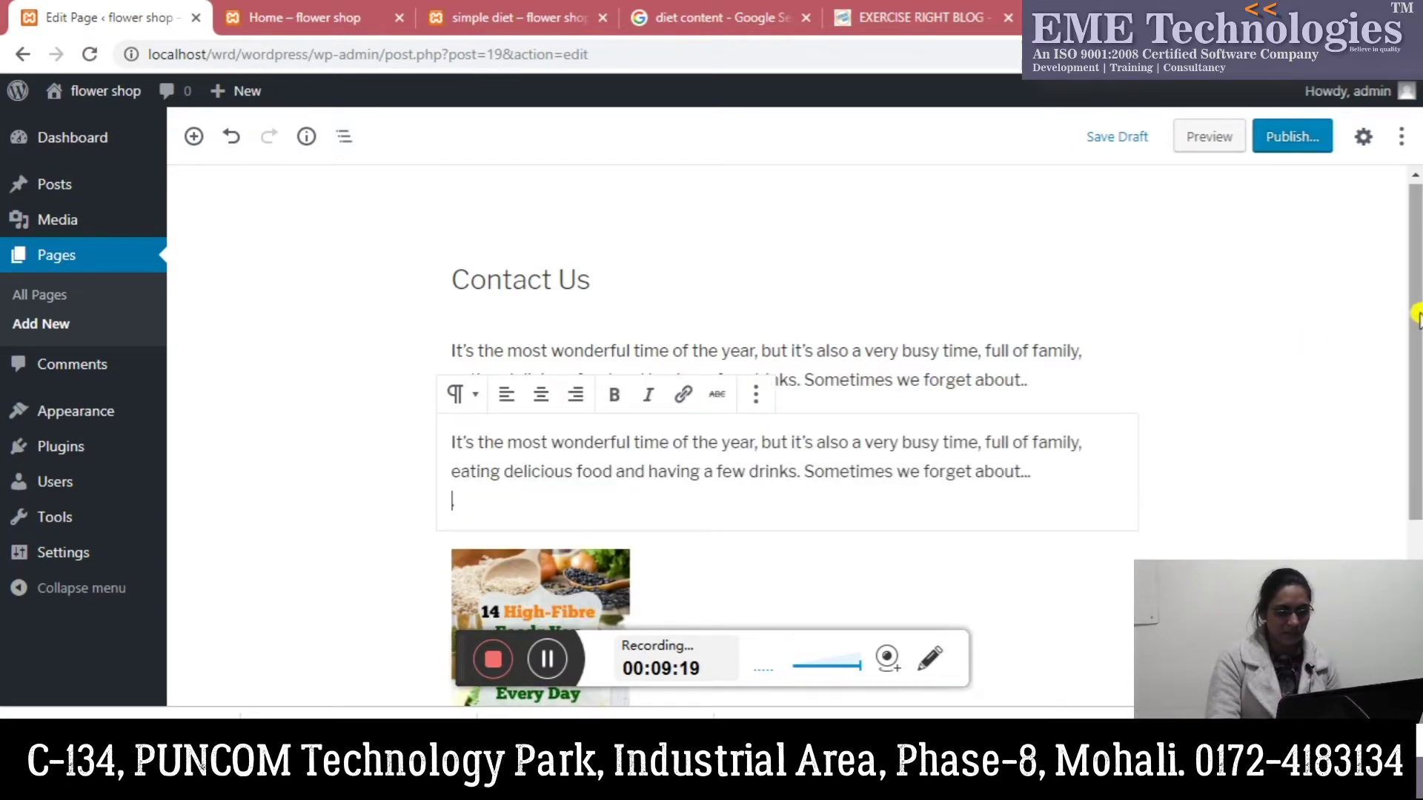
Step: Try the centre and right alignments on the shrunken high-fibre foods image, and set it back to left alignment
scroll(1416, 453, "down", 2)
scroll(1416, 452, "down", 1)
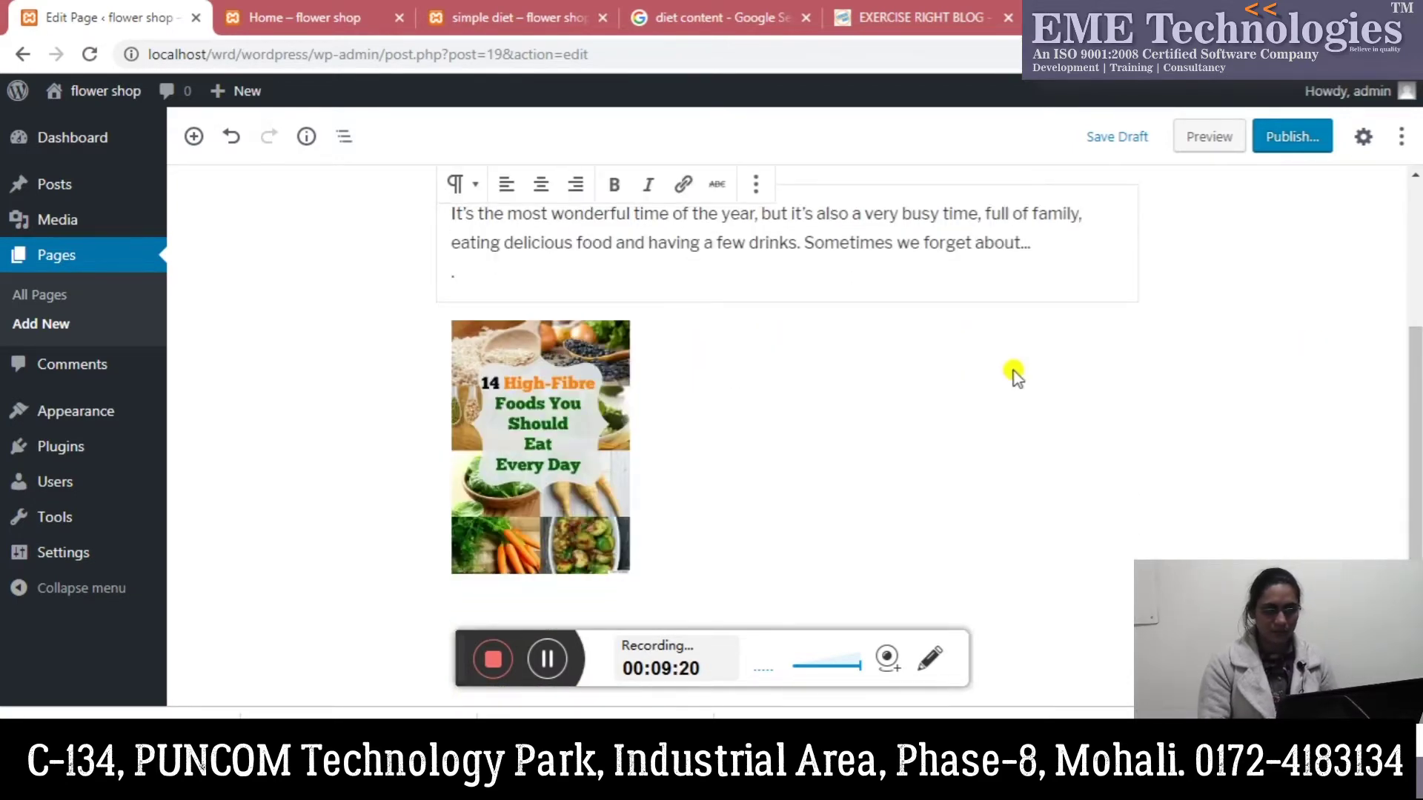
left_click(576, 421)
left_click_drag(576, 421, 590, 372)
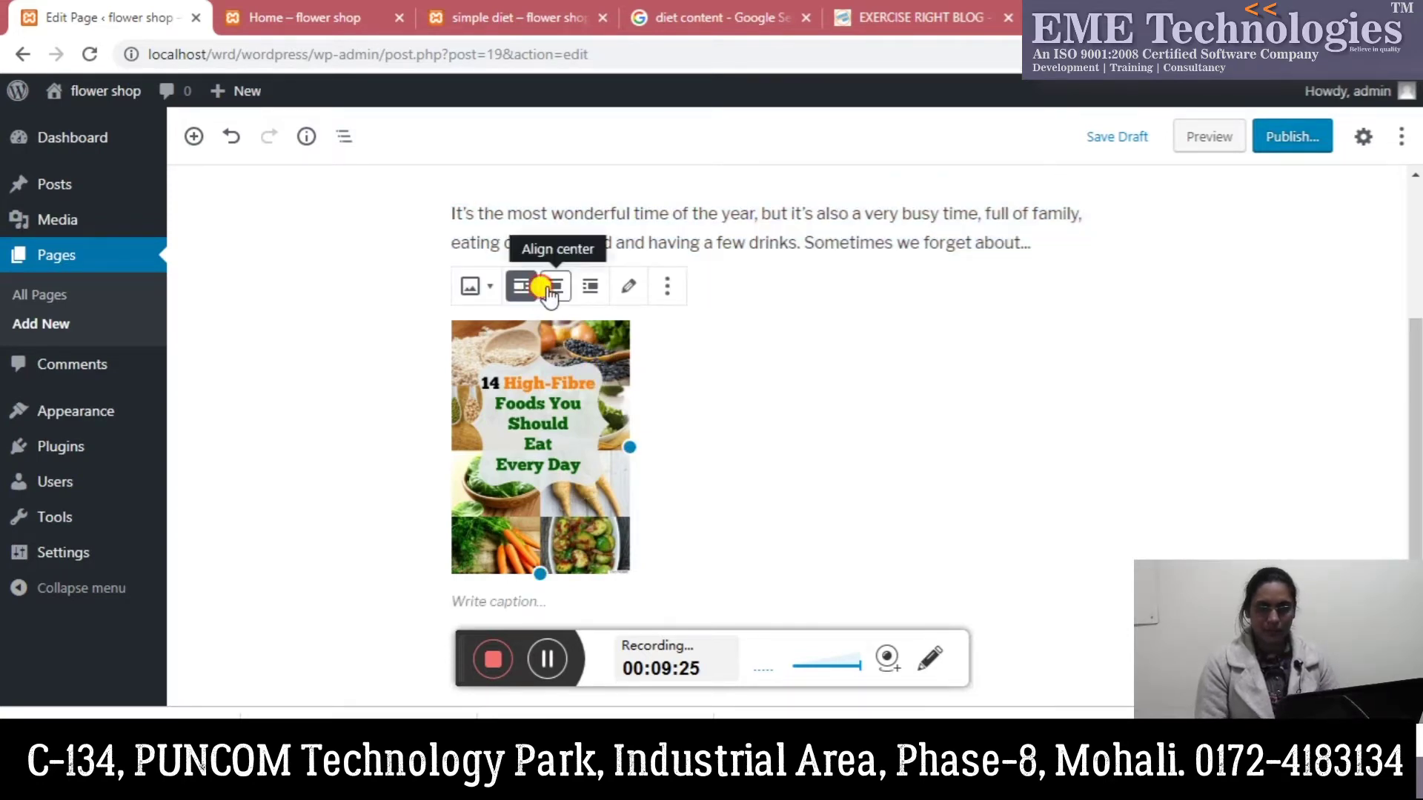
left_click(546, 287)
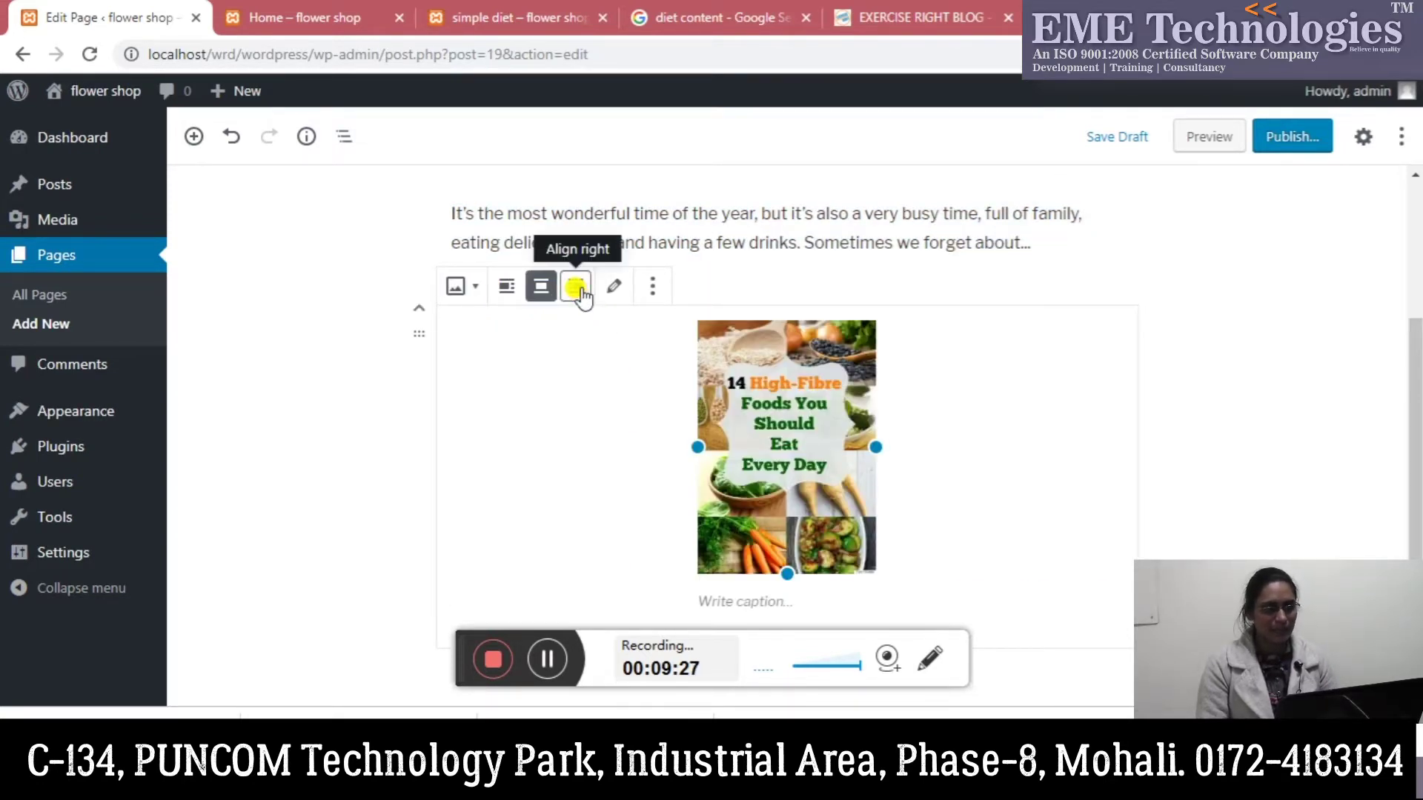
left_click(576, 287)
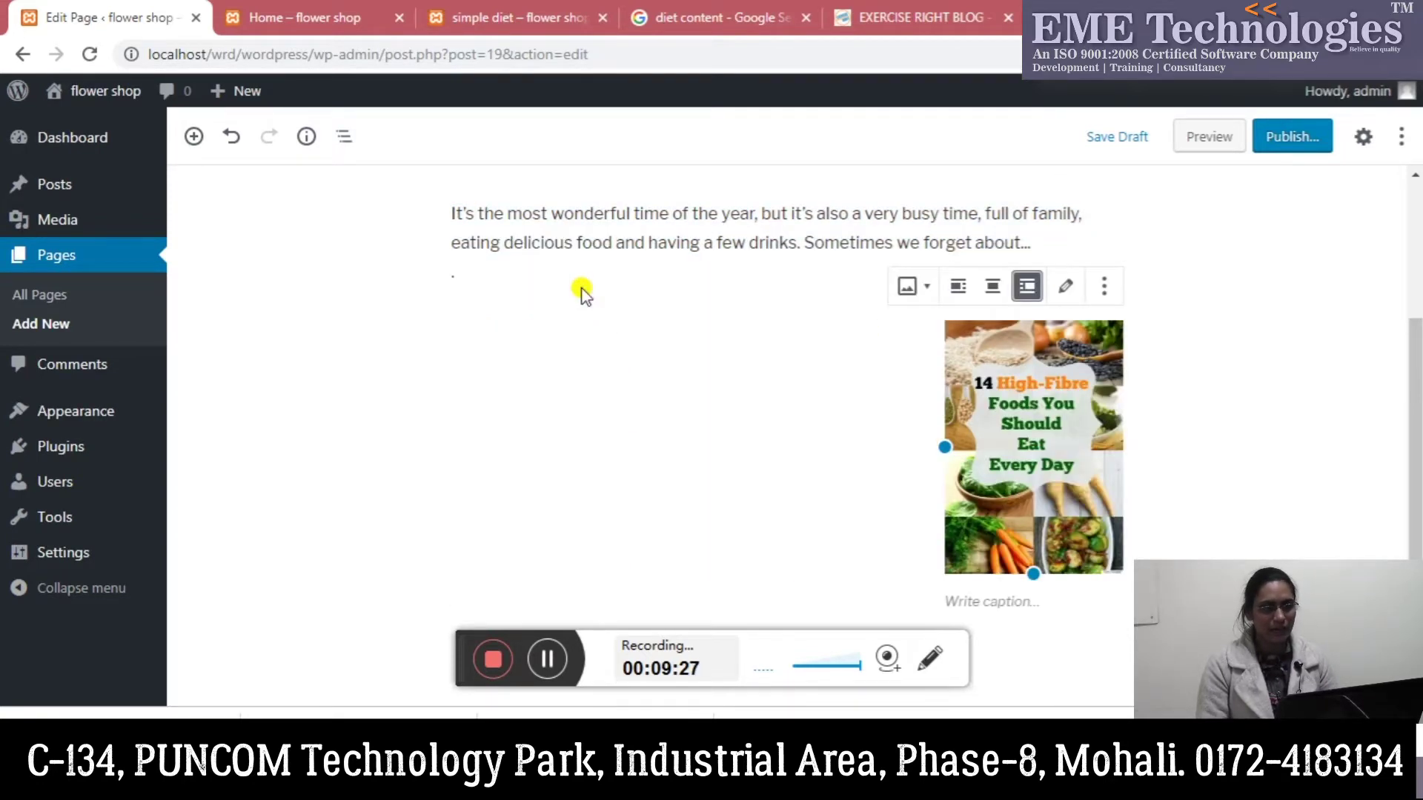
left_click(961, 287)
Step: Enlarge the high-fibre foods image proportionally by about a third, and place the cursor in the first paragraph under the Contact Us title
left_click_drag(636, 445, 683, 428)
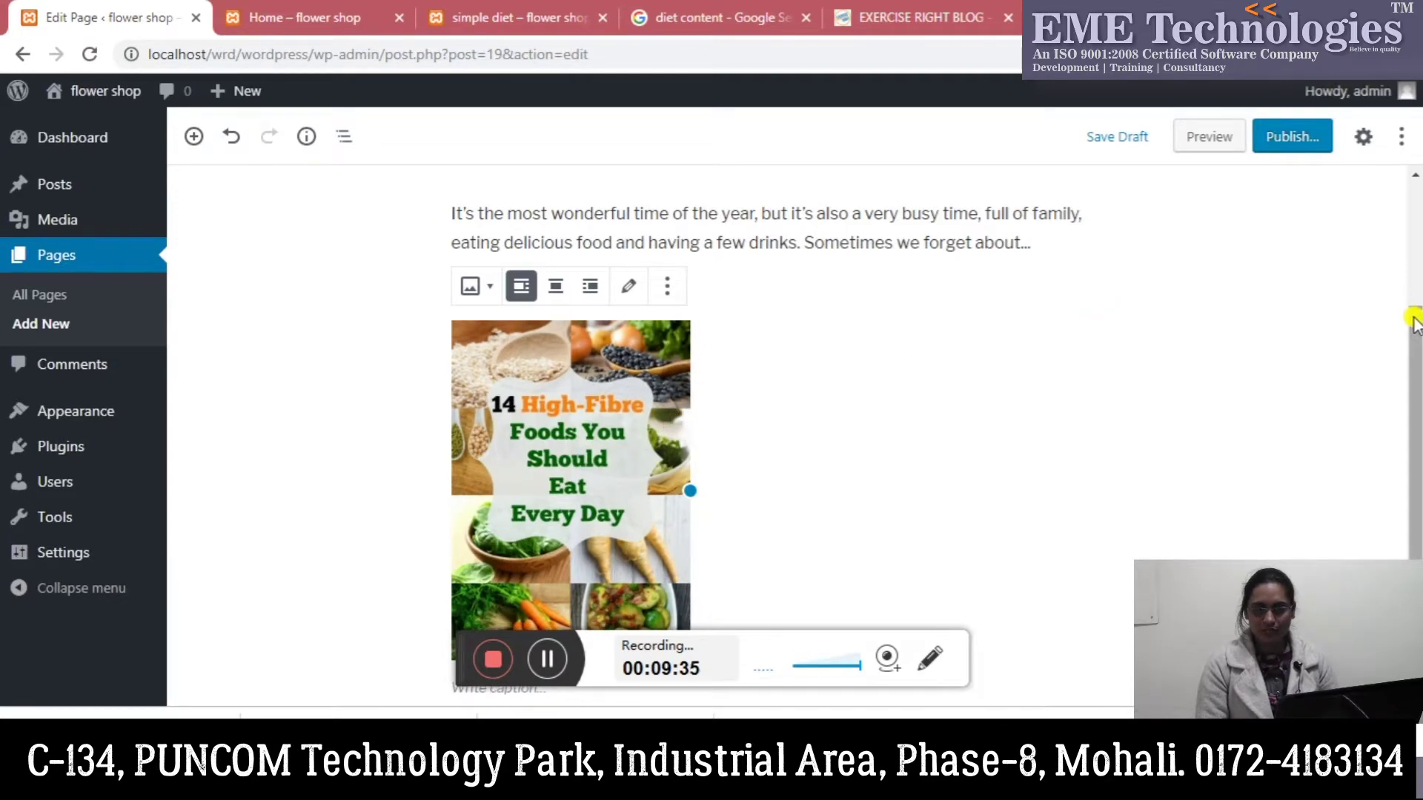
left_click_drag(1415, 332, 1414, 224)
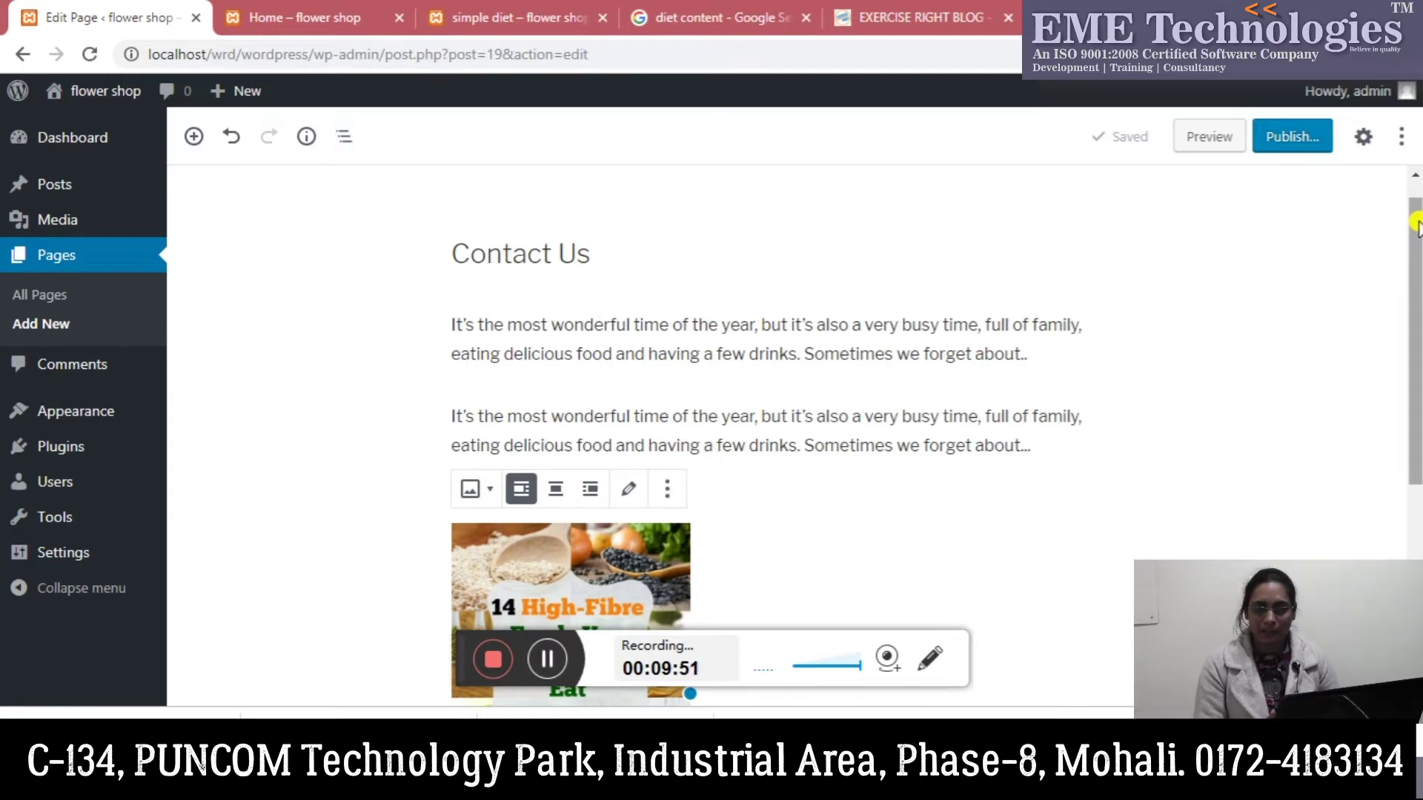
mouse_move(1417, 226)
left_mouse_down()
mouse_move(1414, 311)
mouse_move(1410, 229)
left_mouse_up()
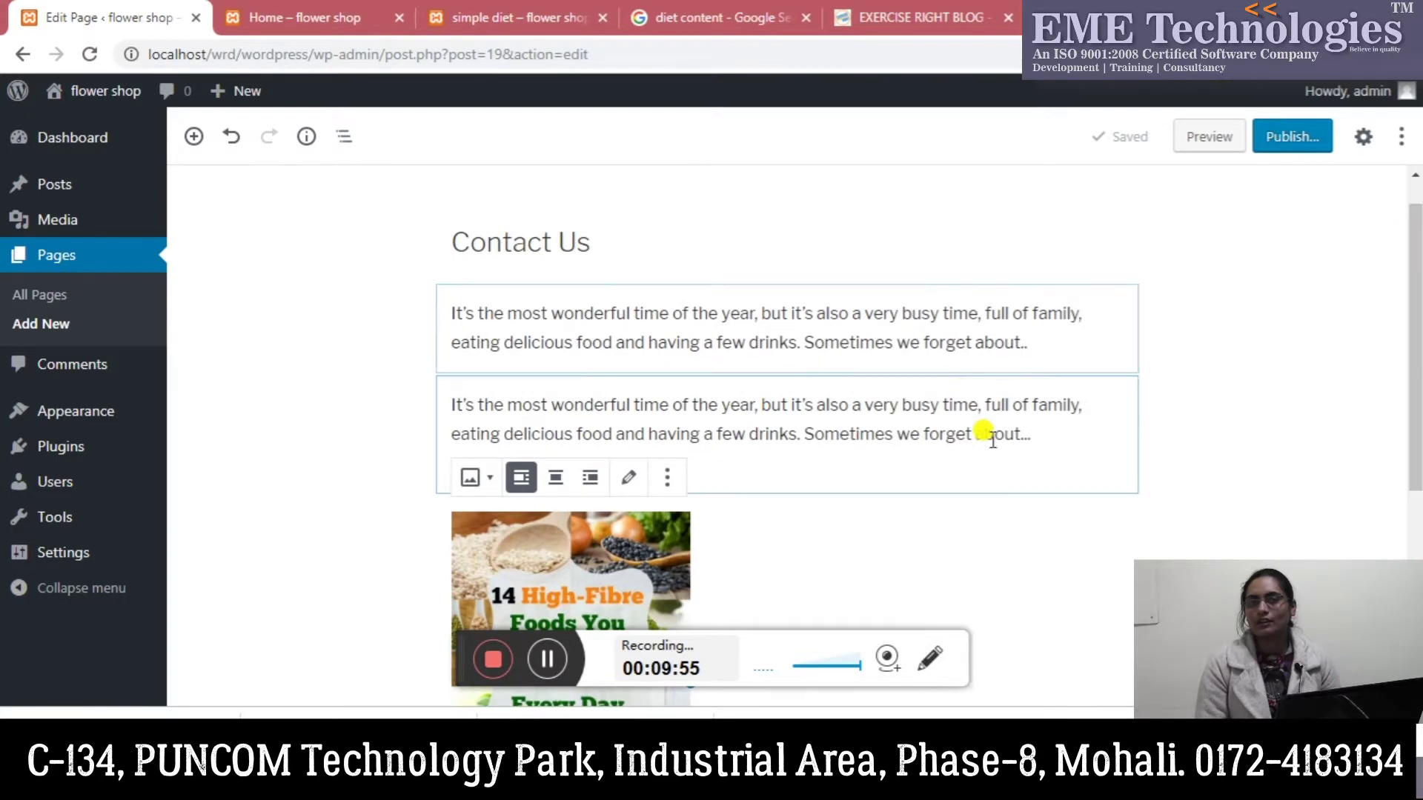
left_click_drag(1030, 443, 966, 435)
left_click(785, 319)
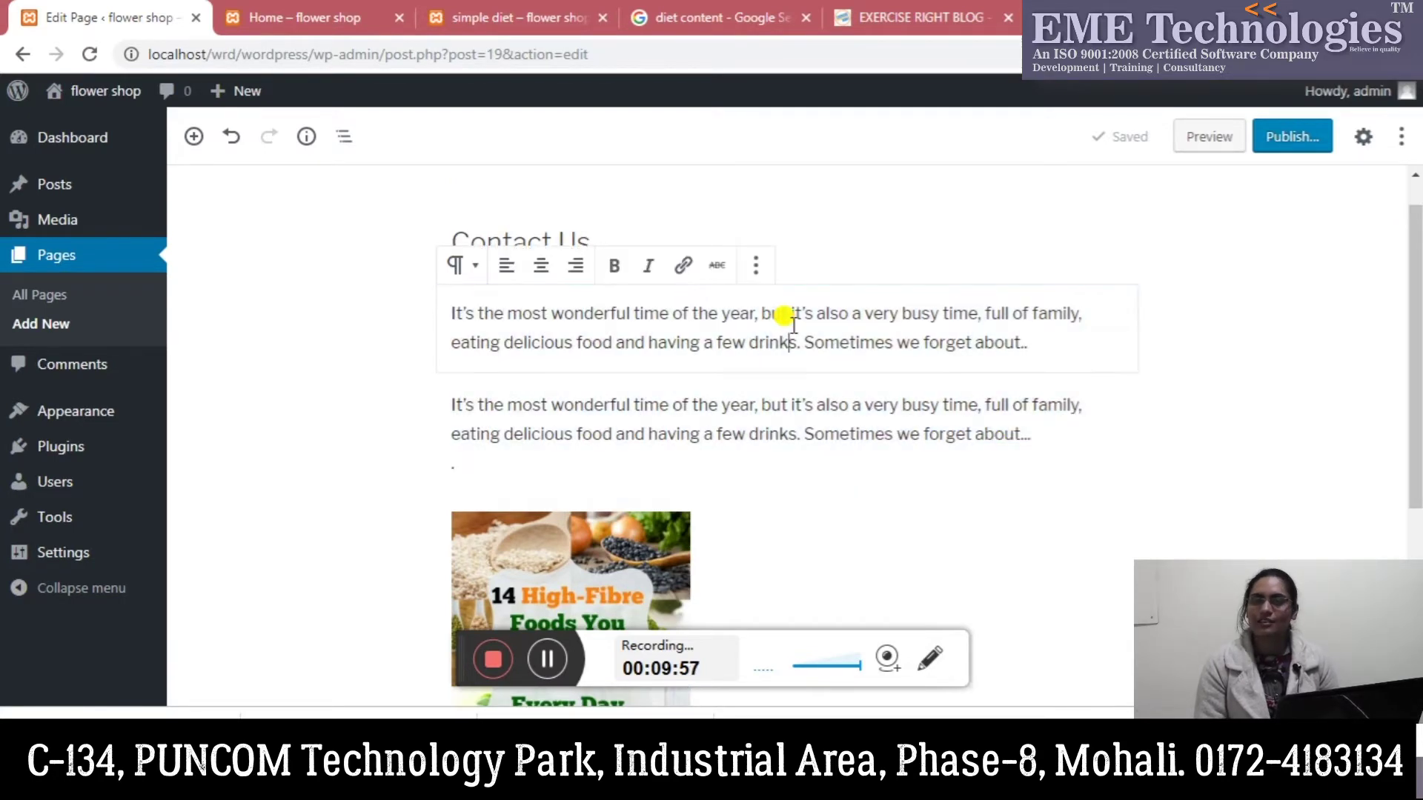